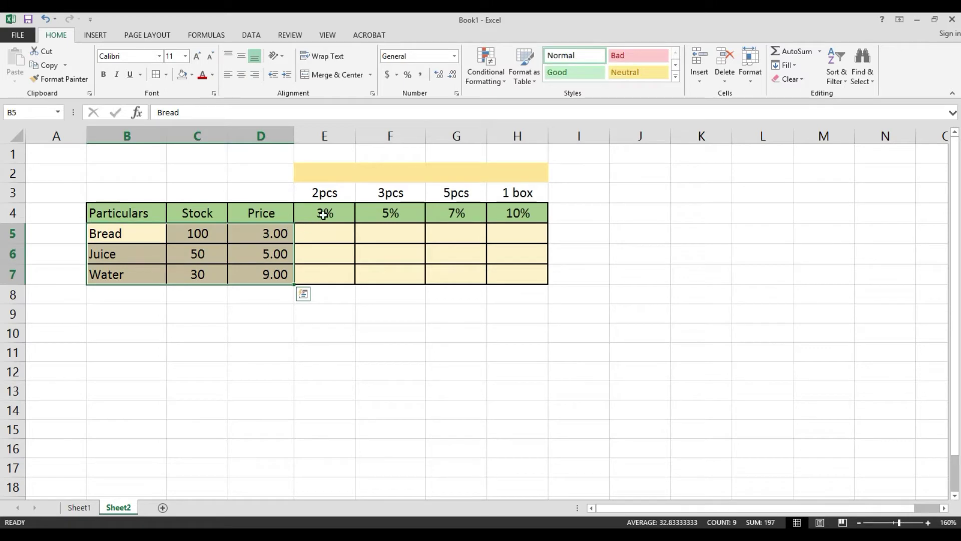
click(328, 214)
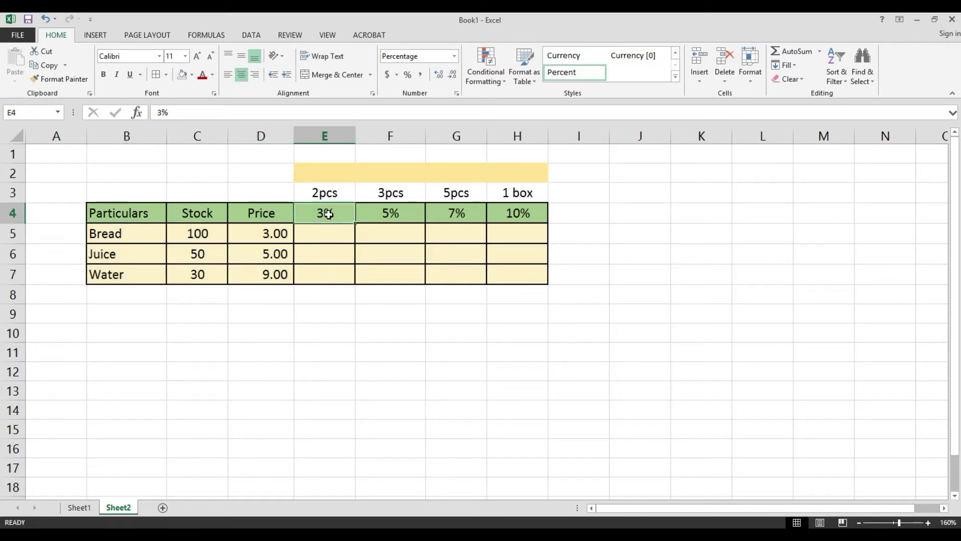
click(386, 215)
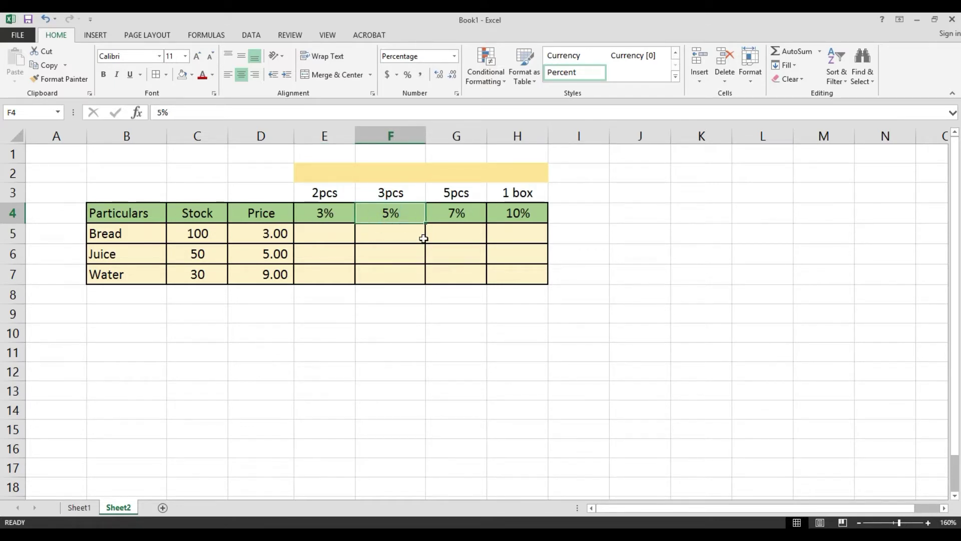
click(462, 194)
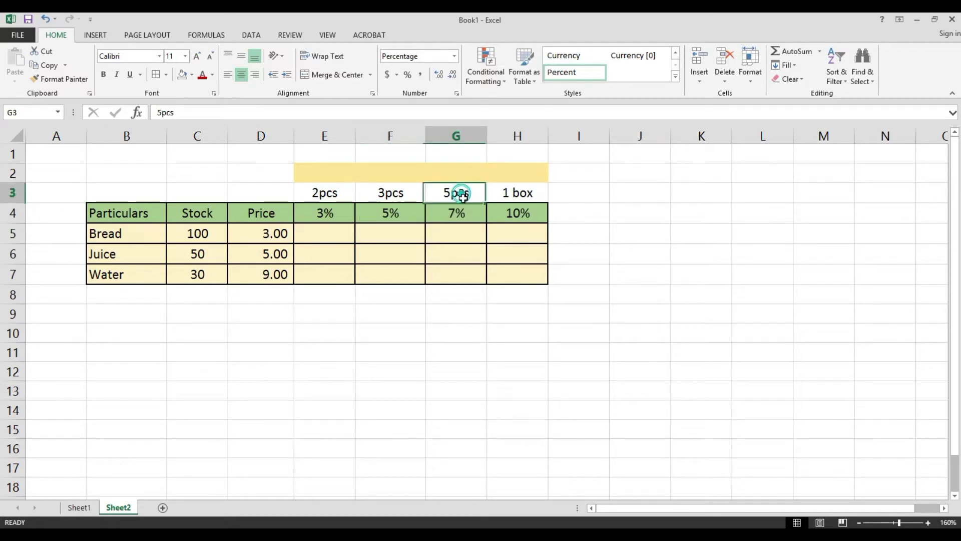
click(464, 219)
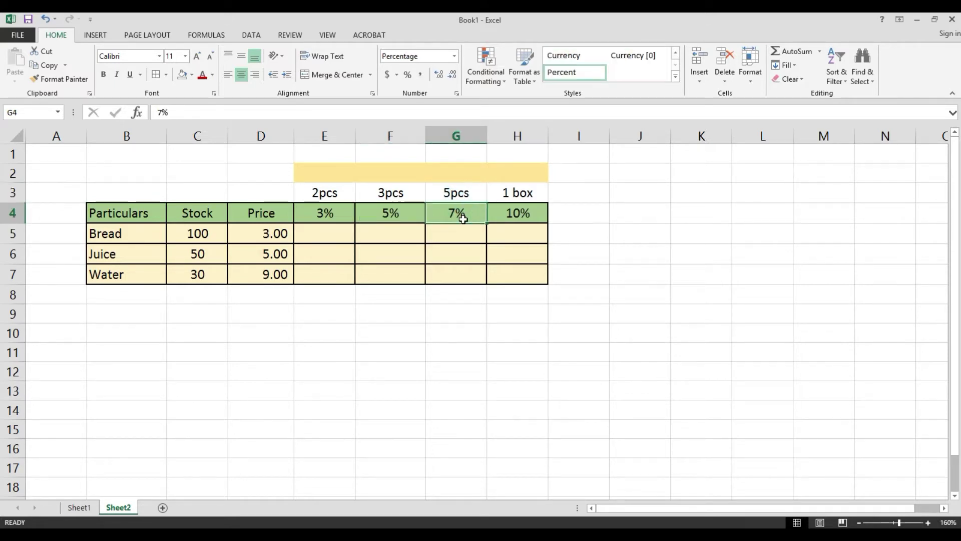
click(523, 215)
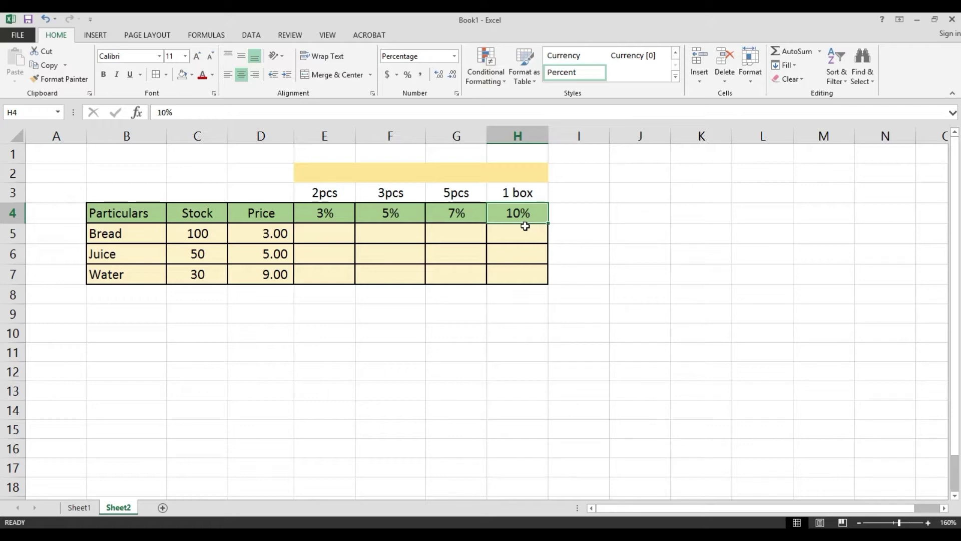
Enter the formula =D5*E4 in cell E5 to multiply the Bread price by the 2pcs discount rate
click(312, 235)
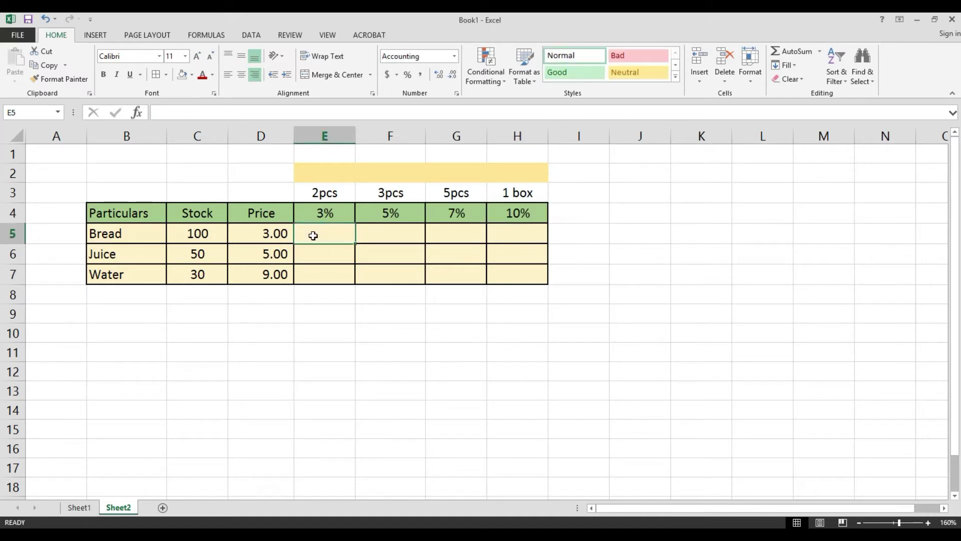
text(=)
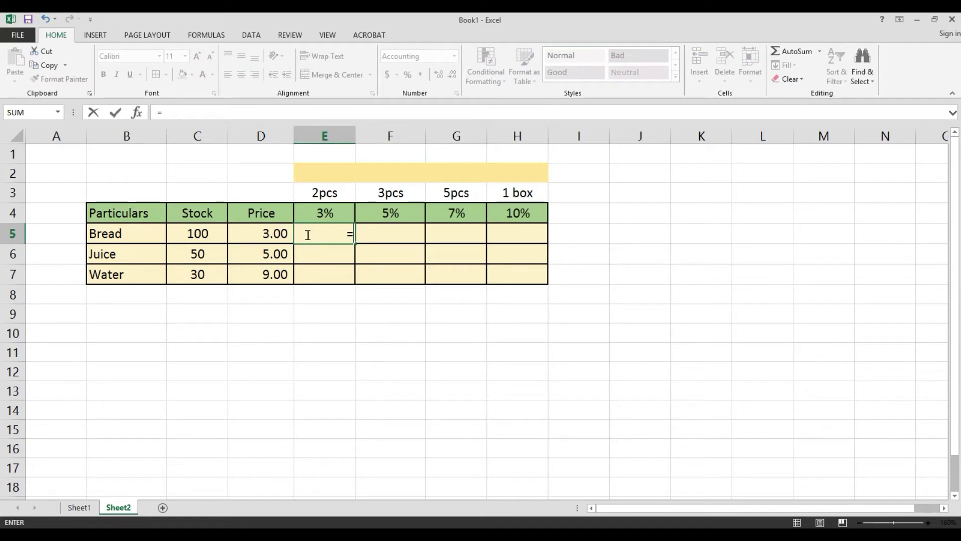
click(249, 234)
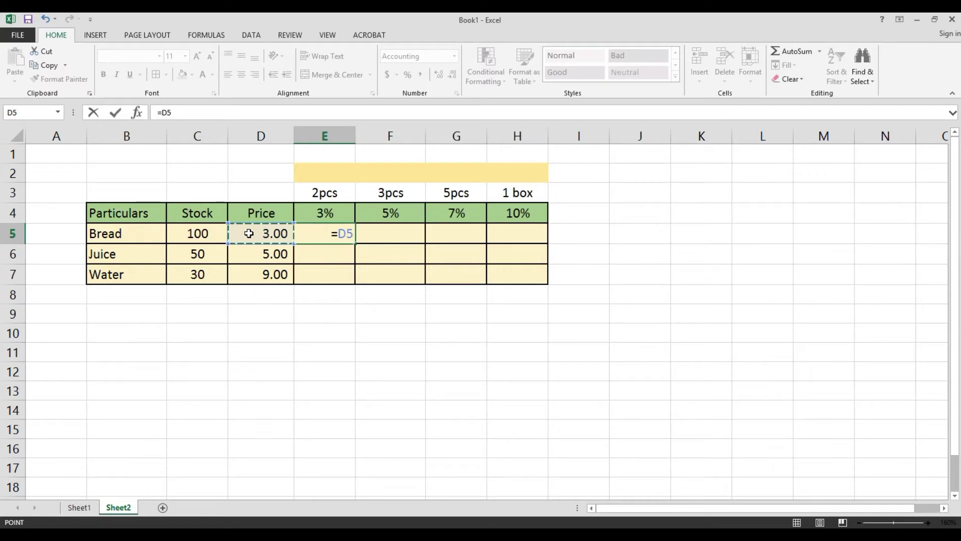
text(*)
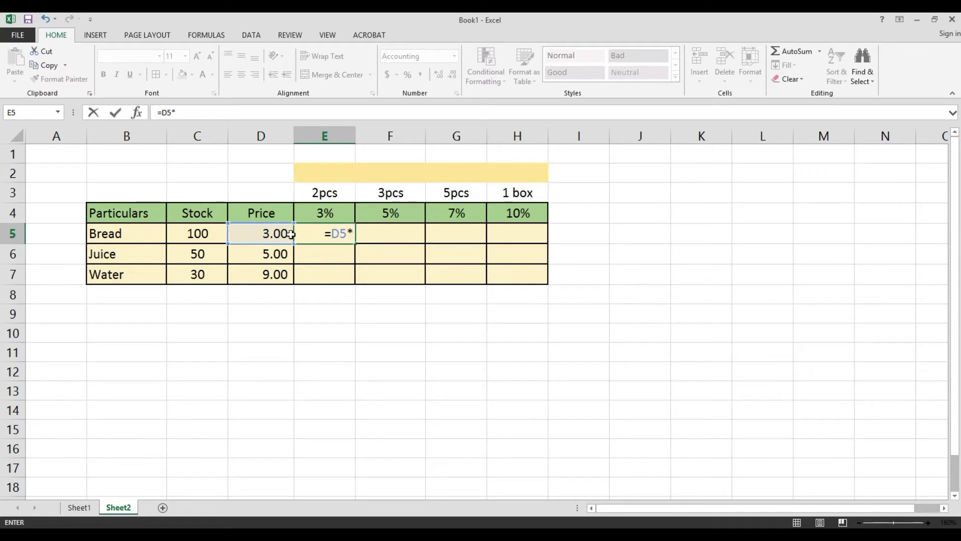
click(322, 213)
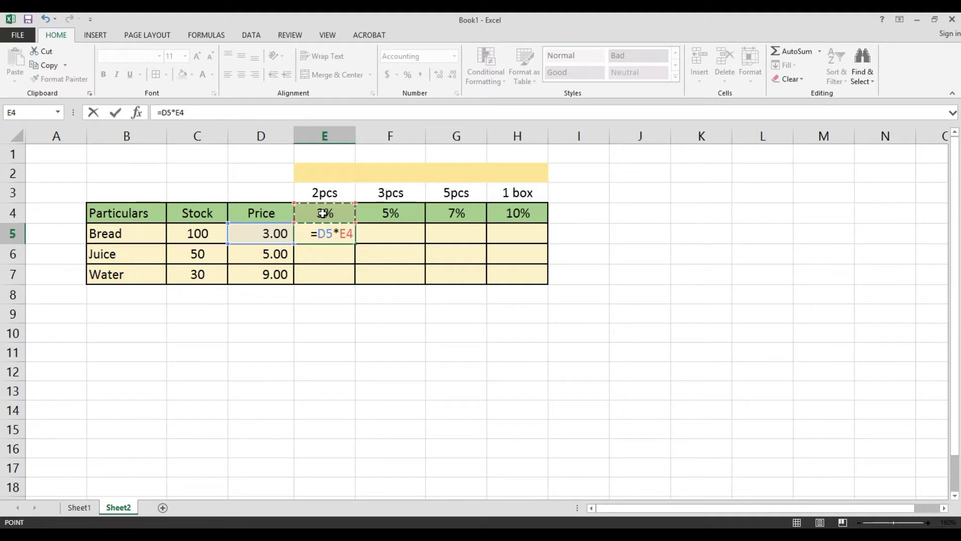
key(Return)
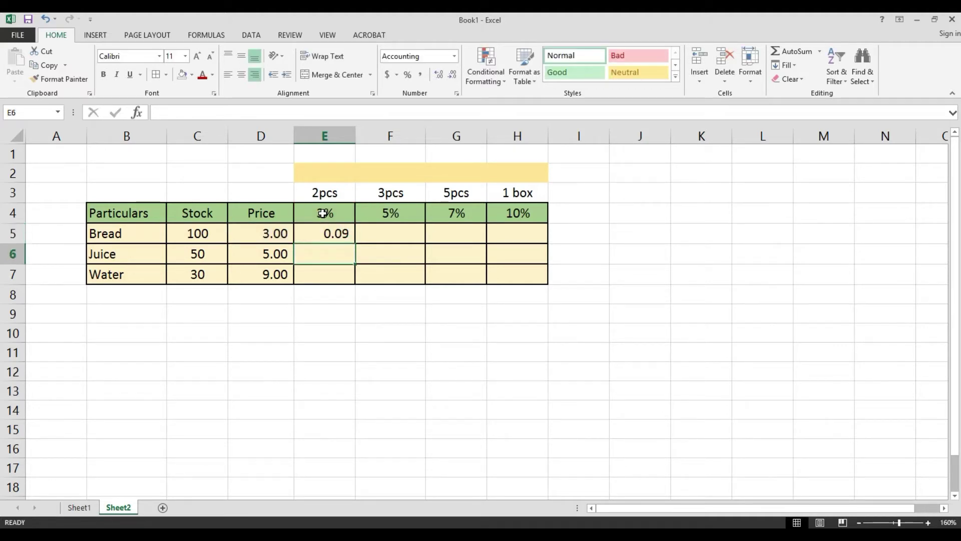
Inspect which price and discount cells the formula in E5 refers to
key(Up)
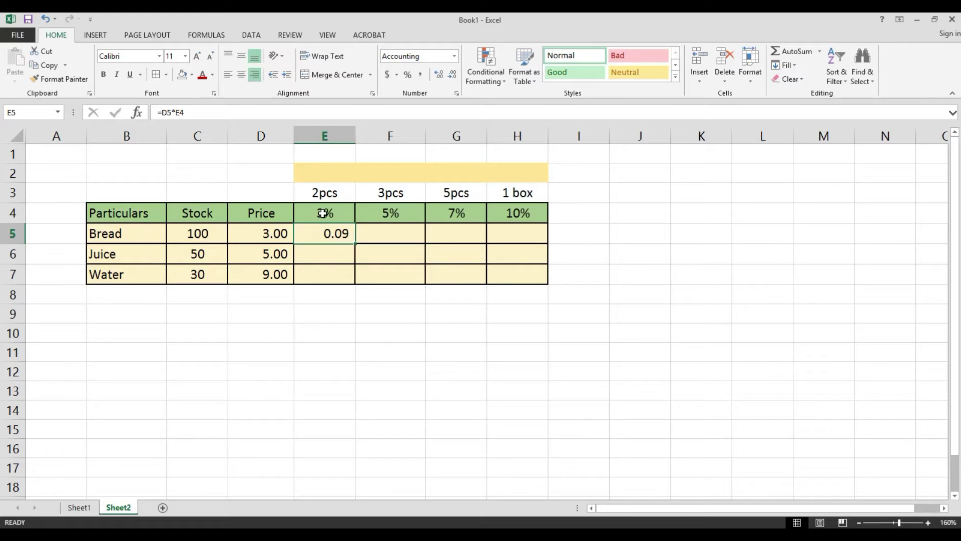
key(F2)
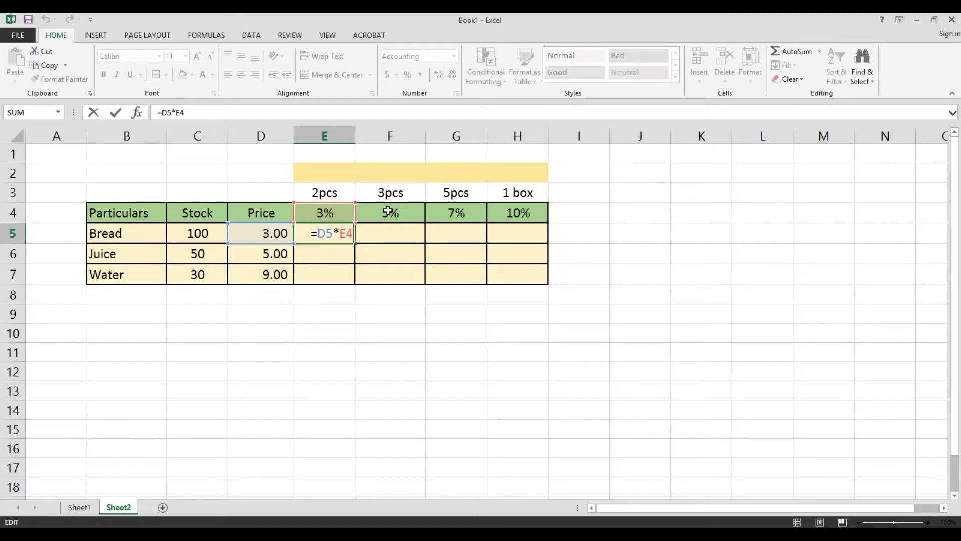
key(ctrl+Return)
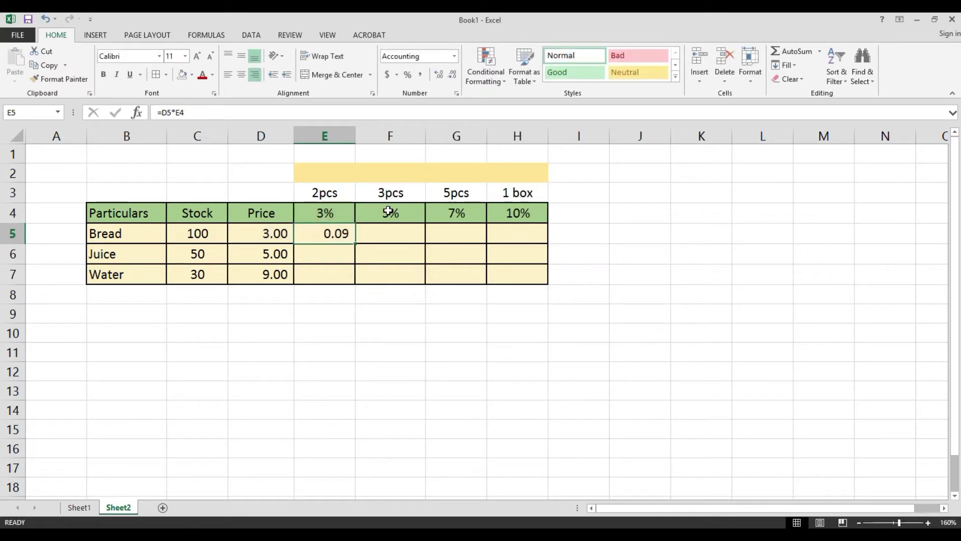
key(ctrl+c)
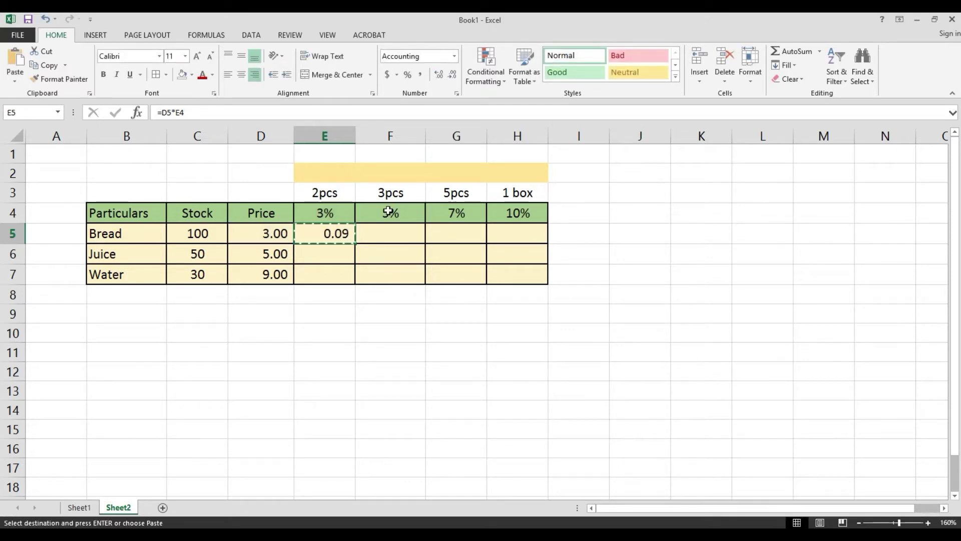
key(Escape)
key(F2)
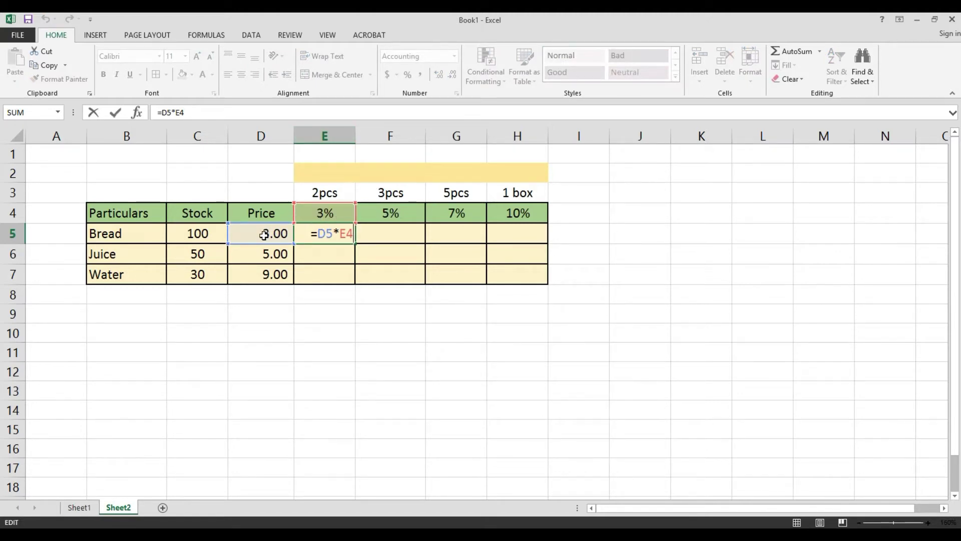
key(ctrl+Return)
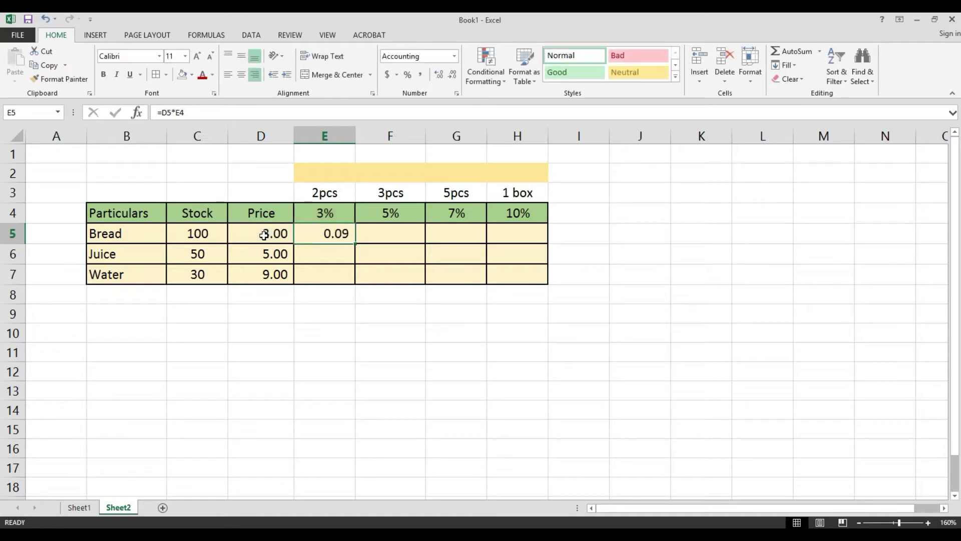
Copy the Bread discount formula from E5 into the Juice cell E6 and check its references
key(ctrl+c)
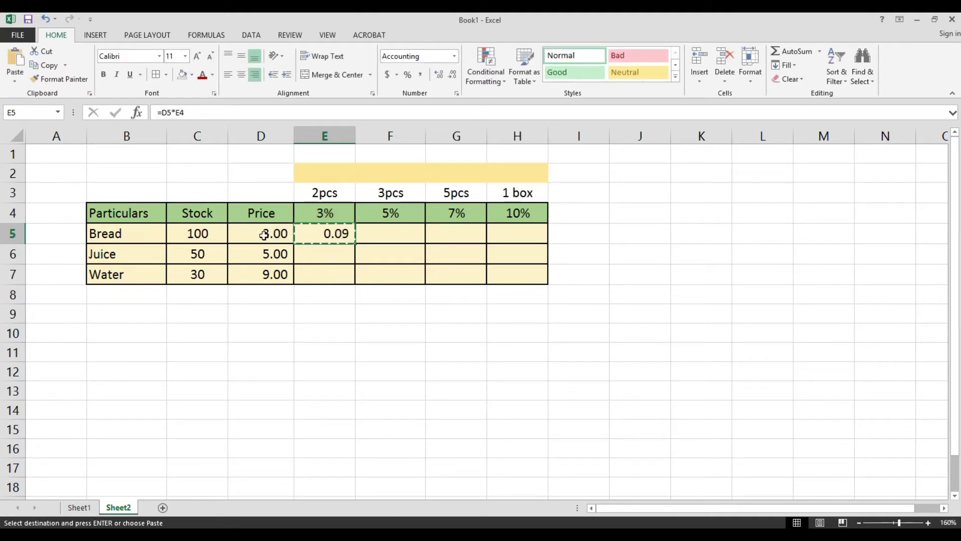
key(Down)
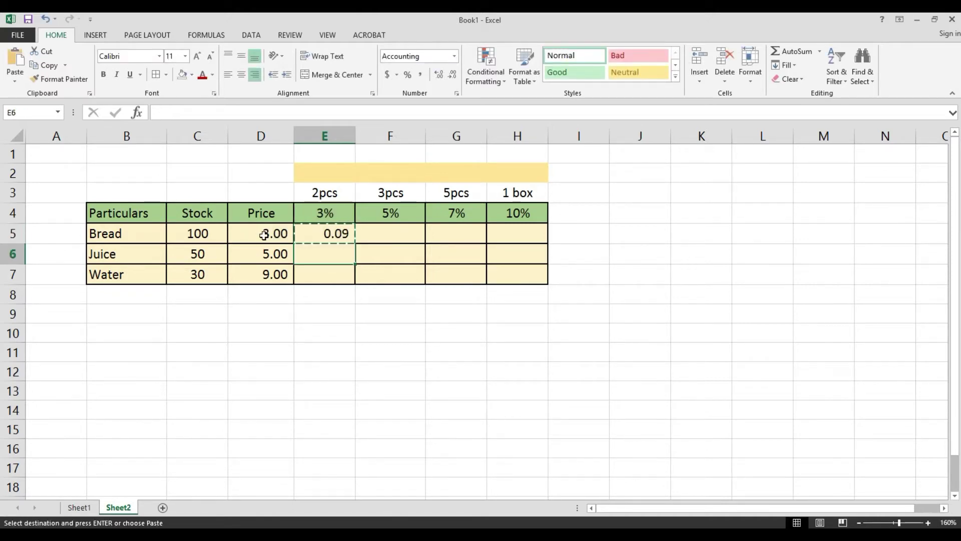
key(Return)
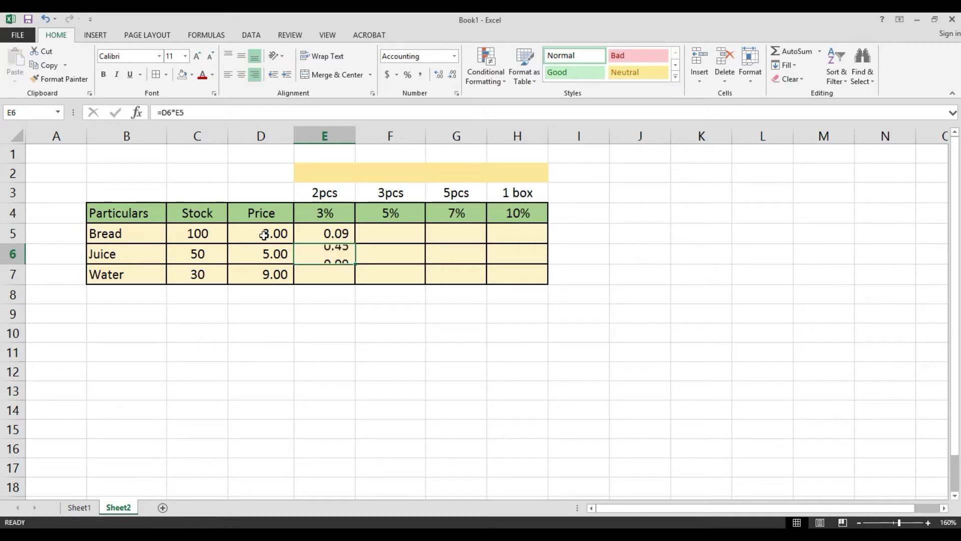
key(F2)
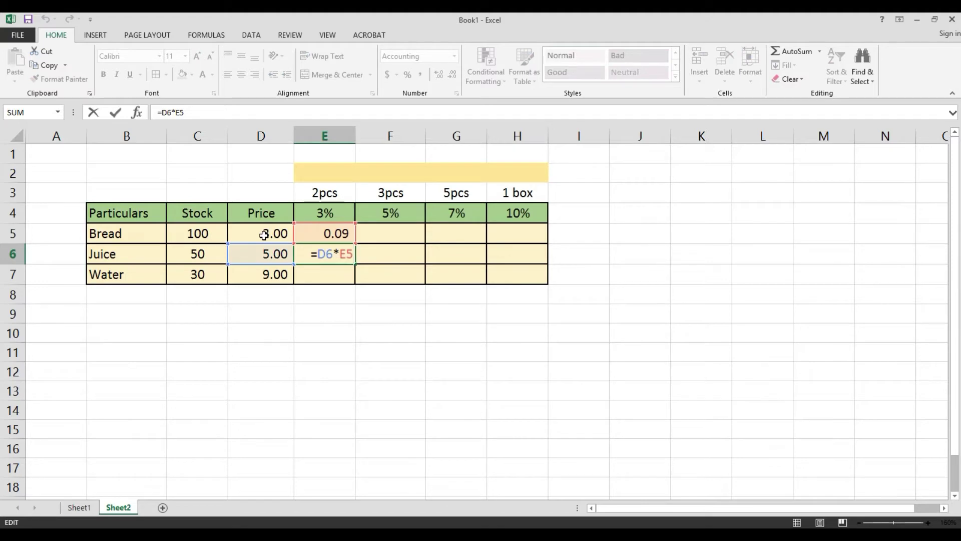
key(Escape)
key(F2)
key(ctrl+Return)
Copy the formula from E6 into the Water cell E7 and check its references
key(ctrl+c)
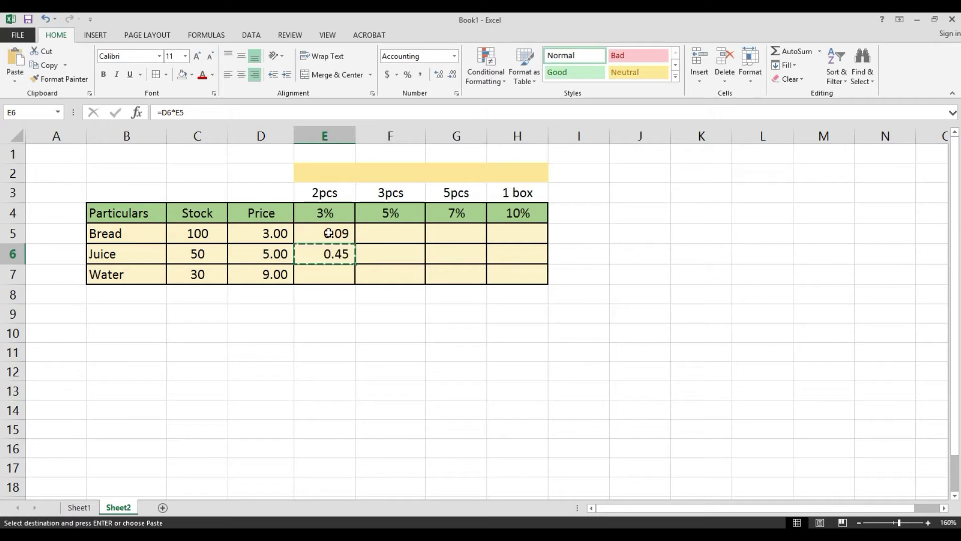
key(Down)
key(Return)
key(F2)
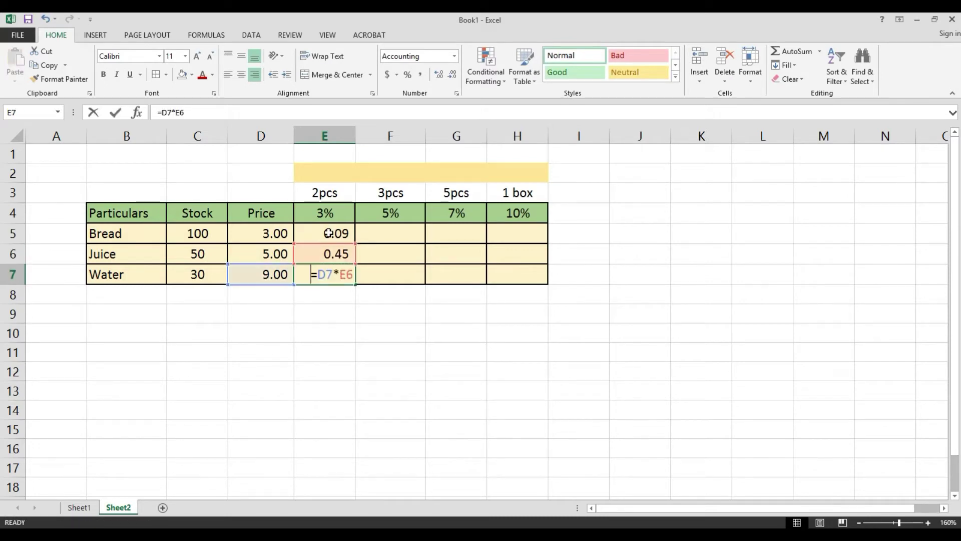
key(Escape)
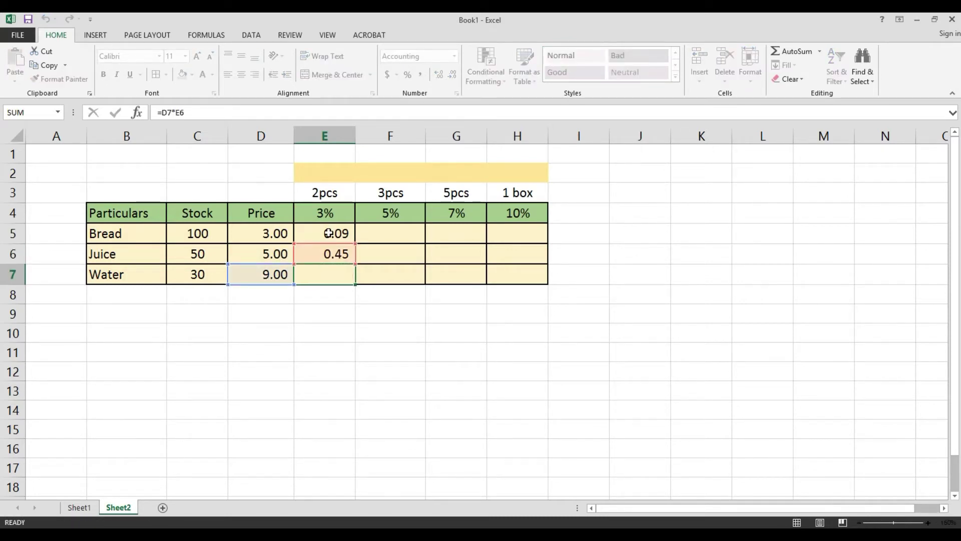
Compare the cell references of the formulas in E5, E6 and E7 against the prices and the 2pcs discount rate
key(Up)
key(F2)
key(Escape)
key(Up)
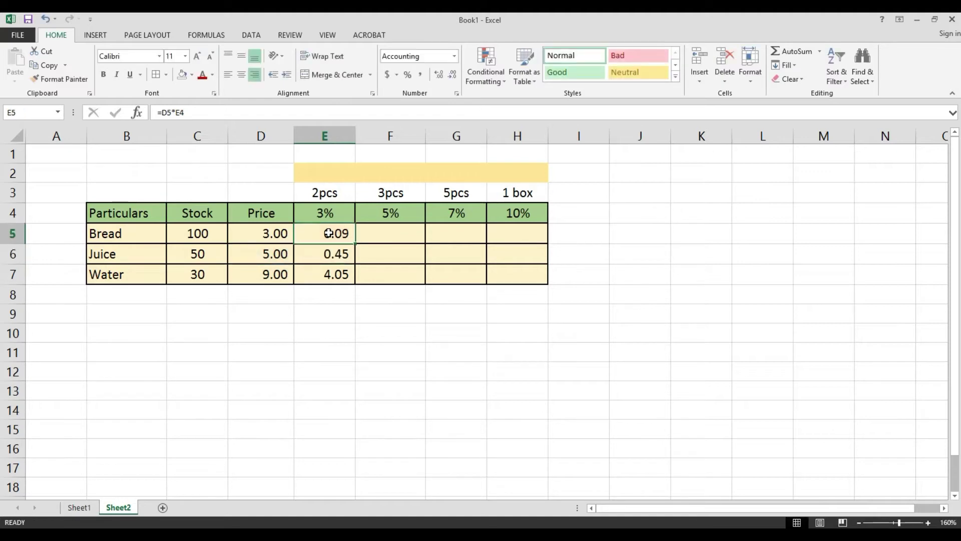
key(F2)
key(Escape)
click(274, 234)
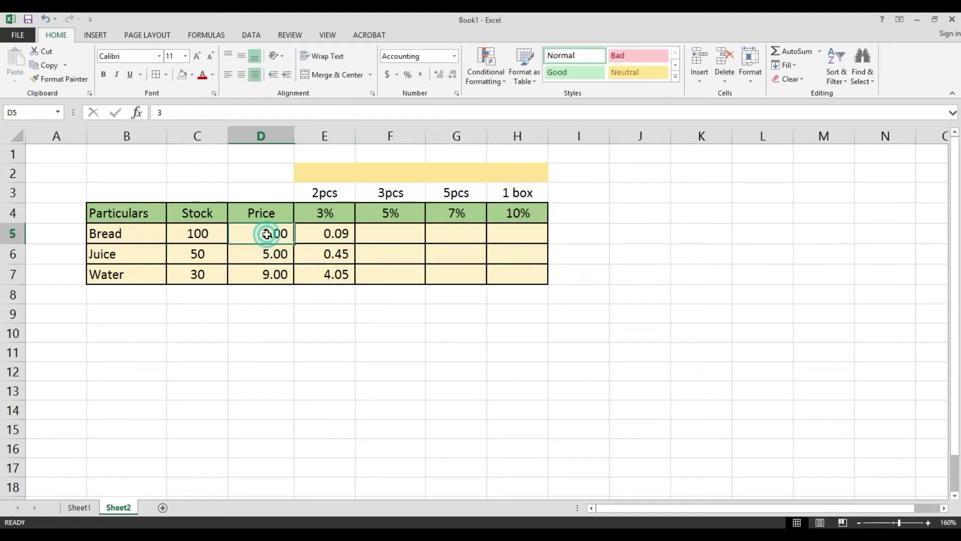
click(342, 230)
key(F2)
key(Escape)
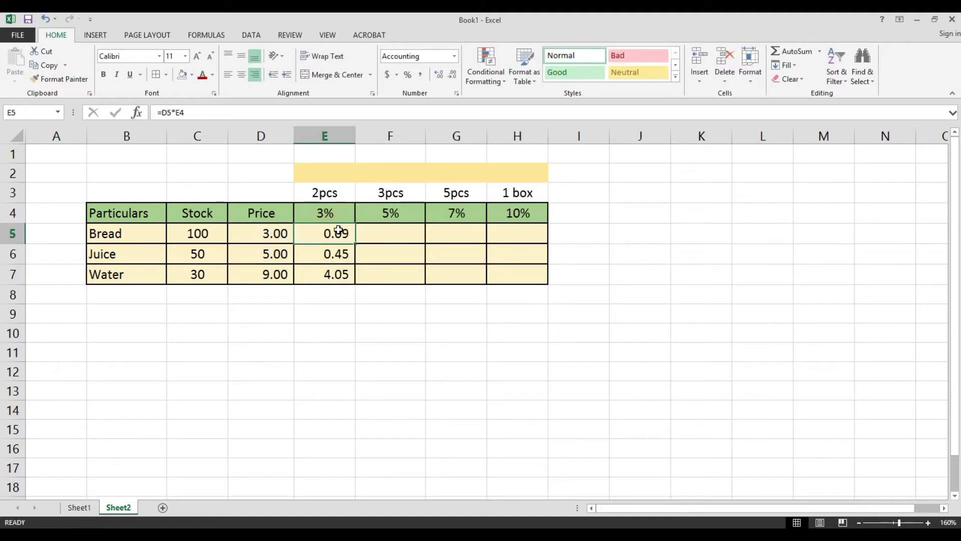
key(Down)
key(F2)
key(Escape)
key(Return)
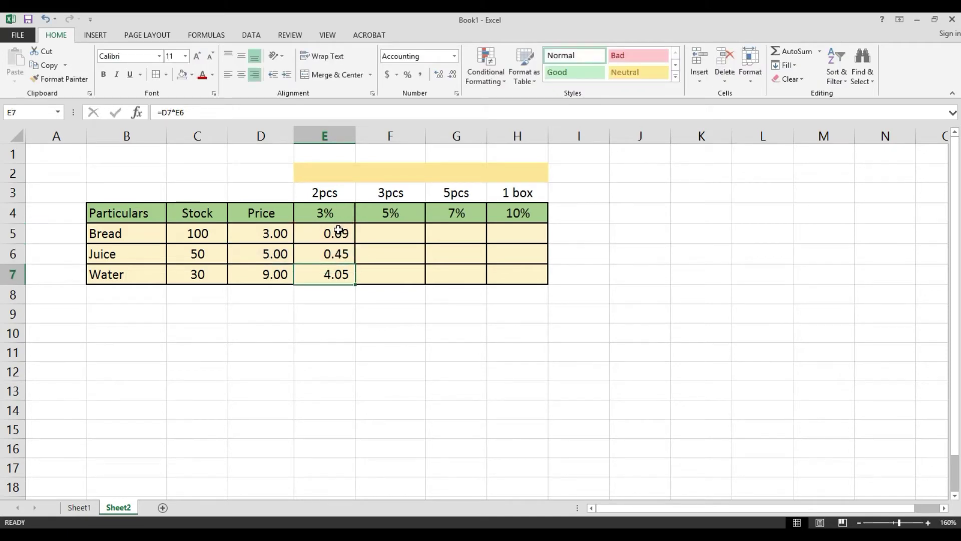
key(F2)
key(Escape)
key(Up)
click(338, 230)
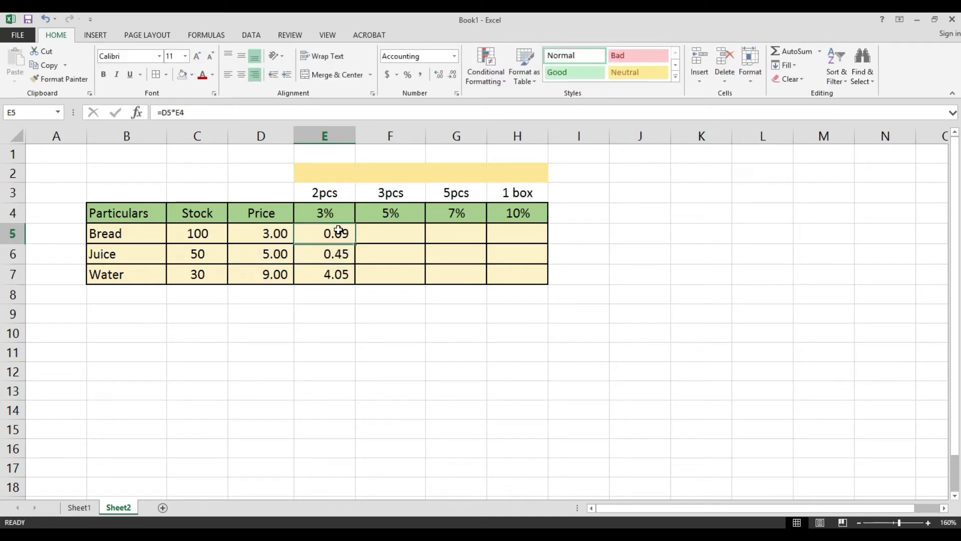
key(F2)
key(Return)
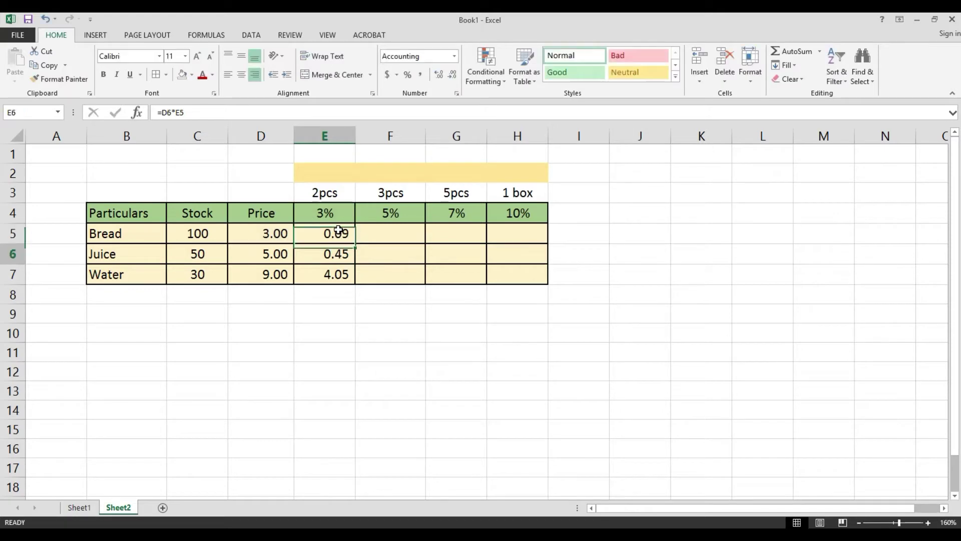
key(F2)
key(Escape)
key(Down)
key(Up)
key(Up)
key(Up)
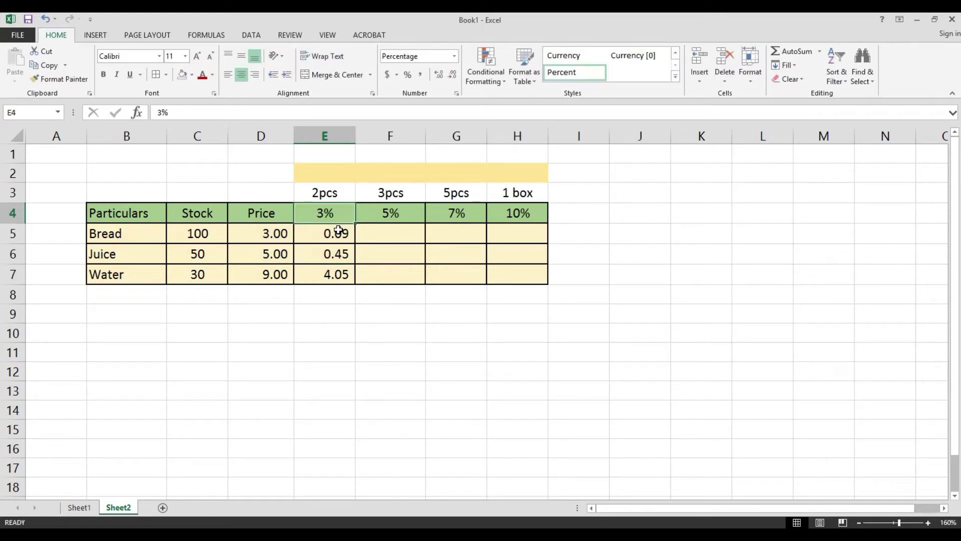
key(Down)
key(F2)
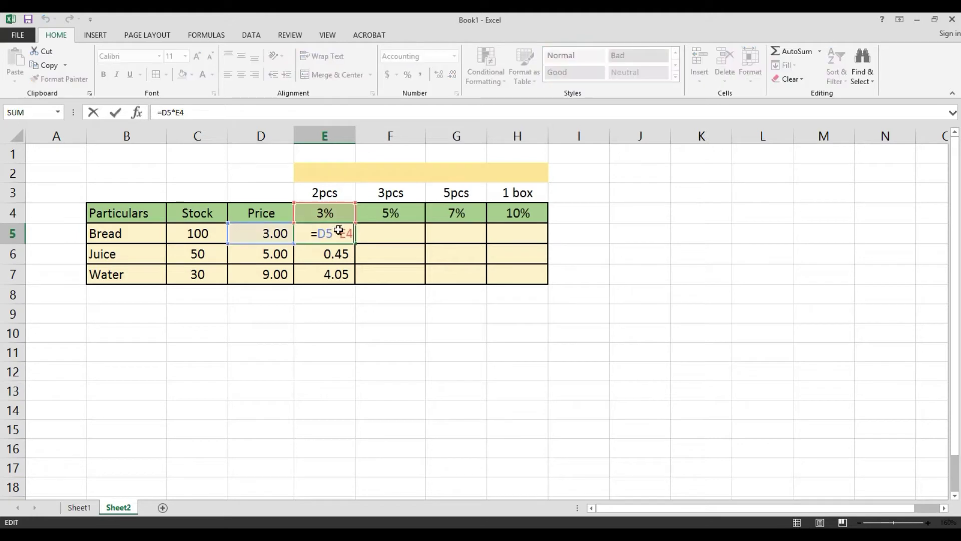
Clear the copied formulas from cells E6:E7
key(Return)
key(shift+Down)
key(Delete)
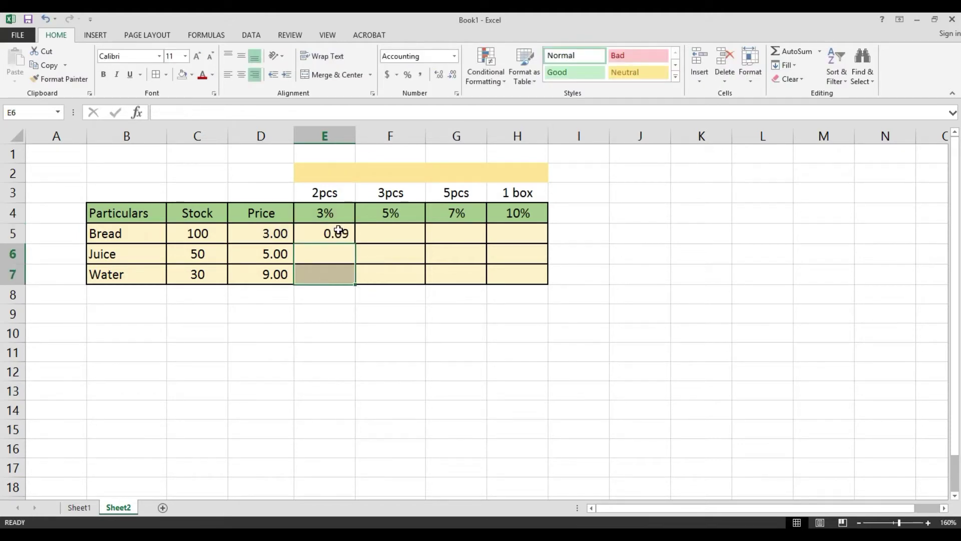
Copy the Bread discount formula from E5 into the 3pcs cell F5
key(Up)
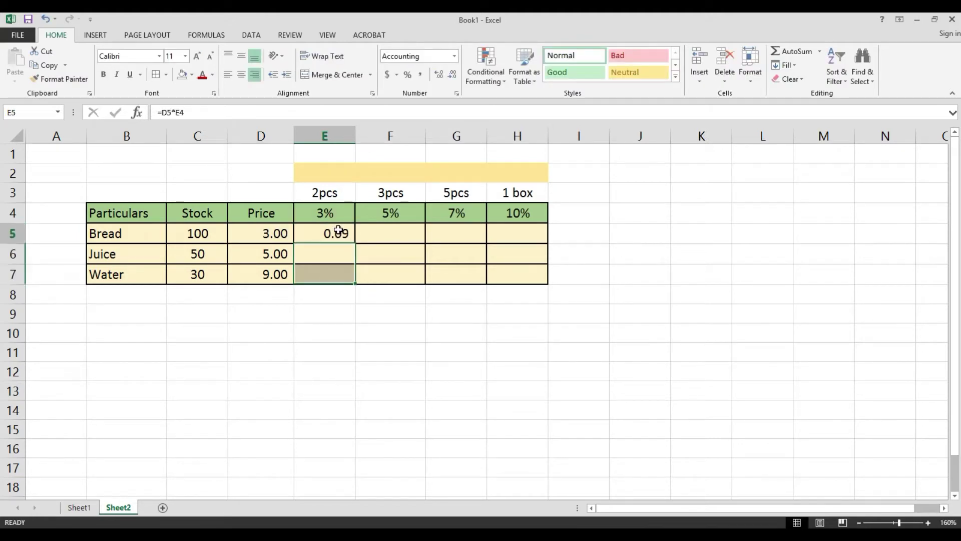
key(ctrl+c)
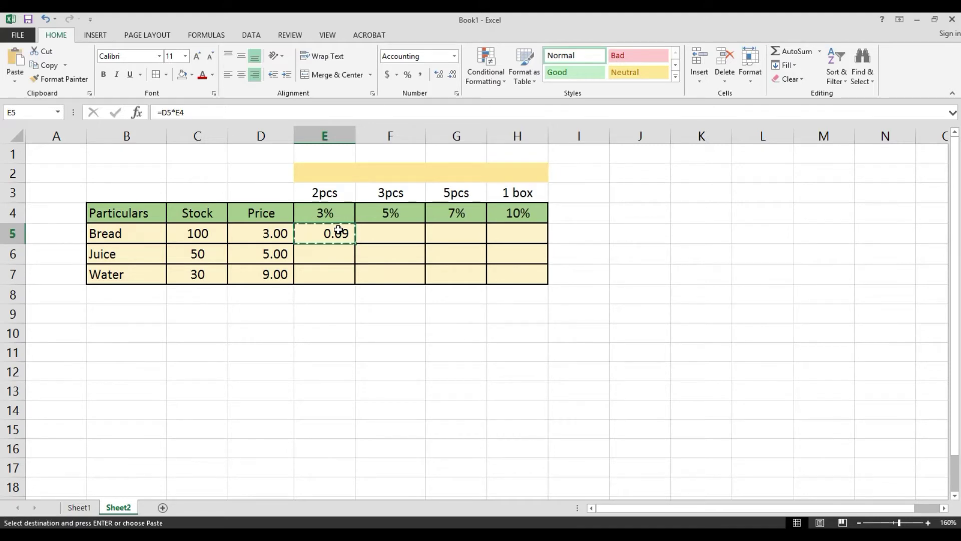
key(Right)
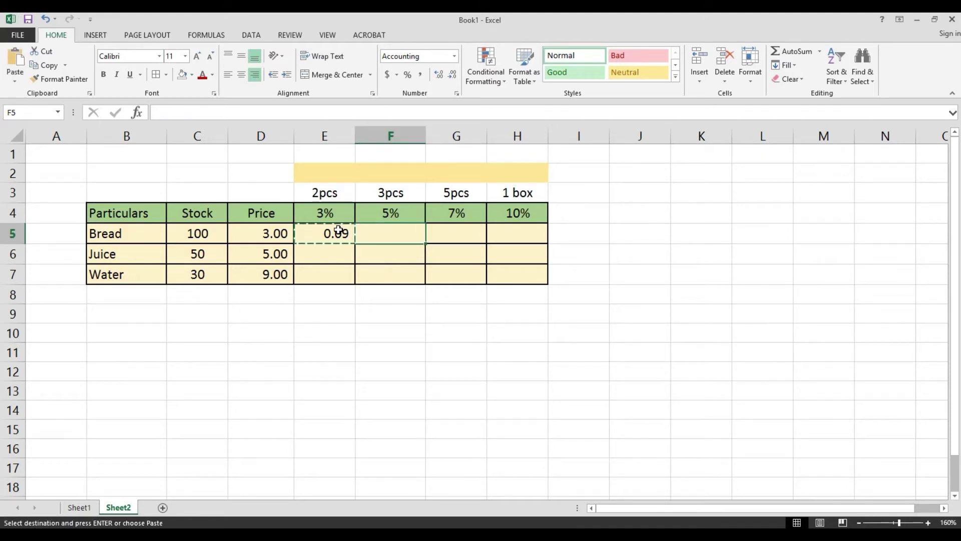
key(Return)
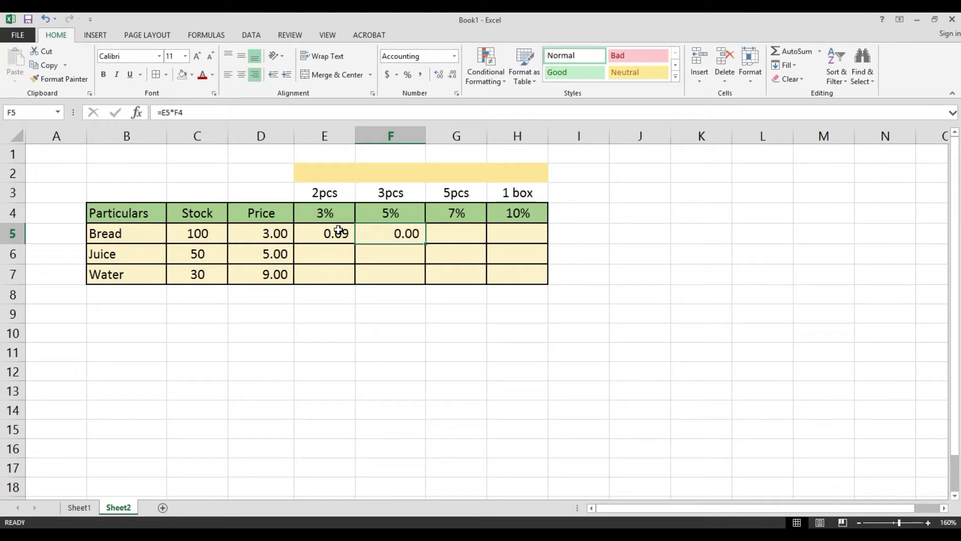
Examine the cell references of the copied formula in F5 against the Bread price in D5 and the 3pcs rate
key(F2)
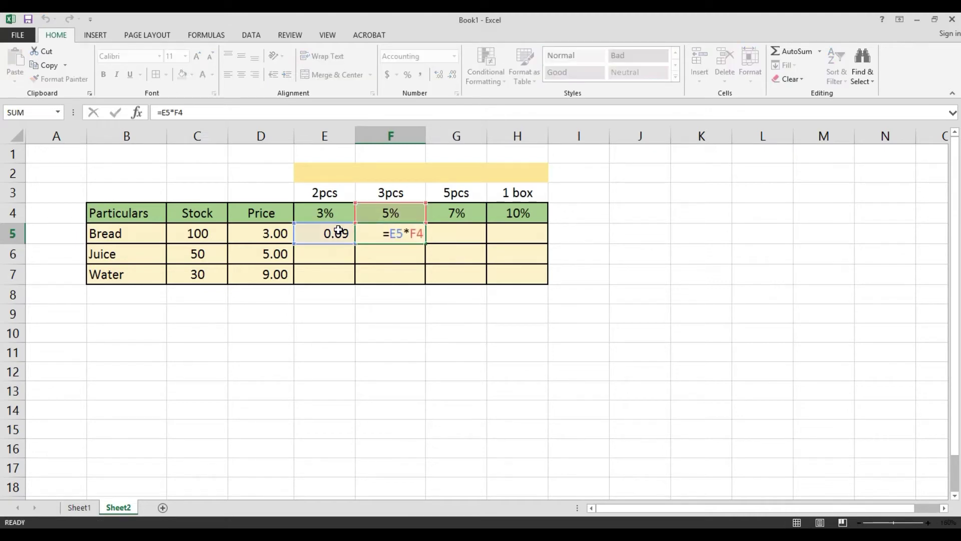
key(Escape)
key(F2)
key(Escape)
key(Up)
key(Down)
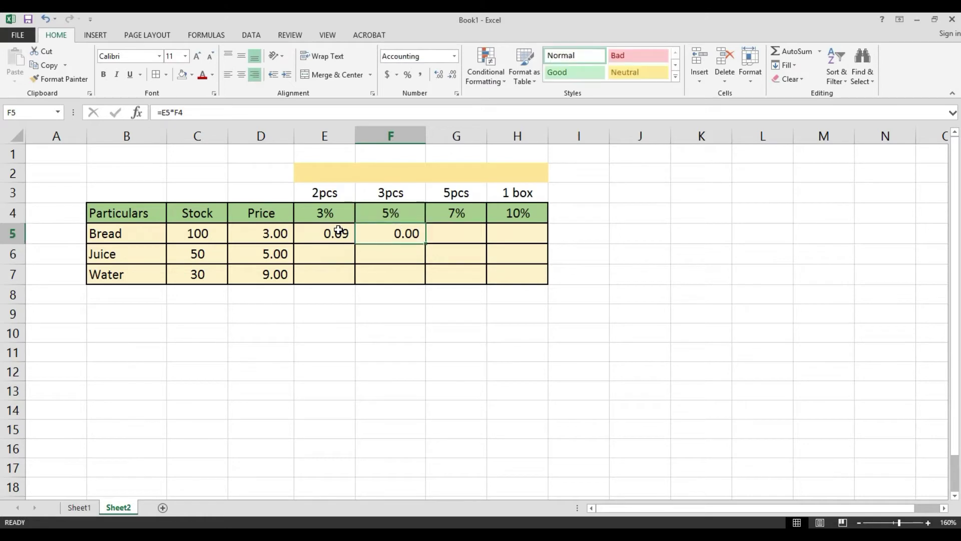
key(F2)
key(Escape)
key(F2)
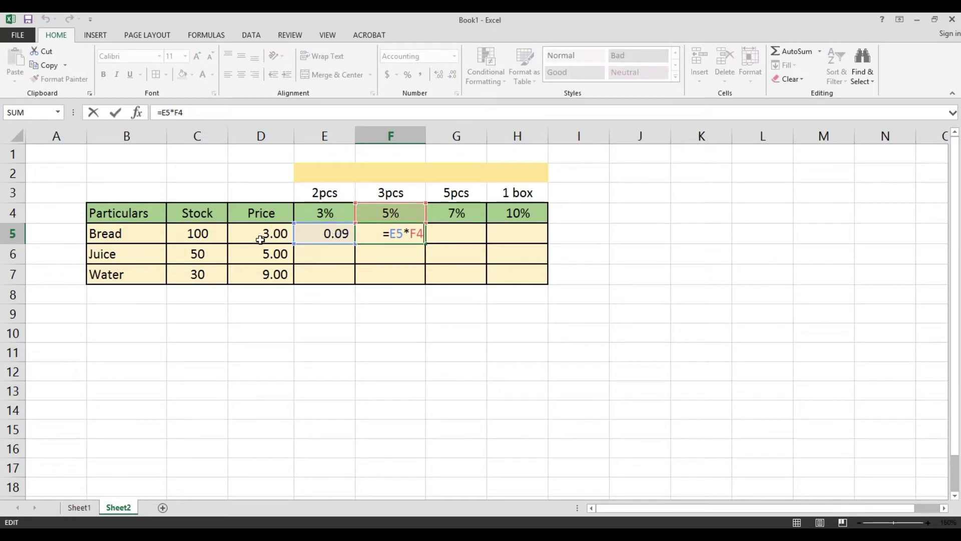
key(Escape)
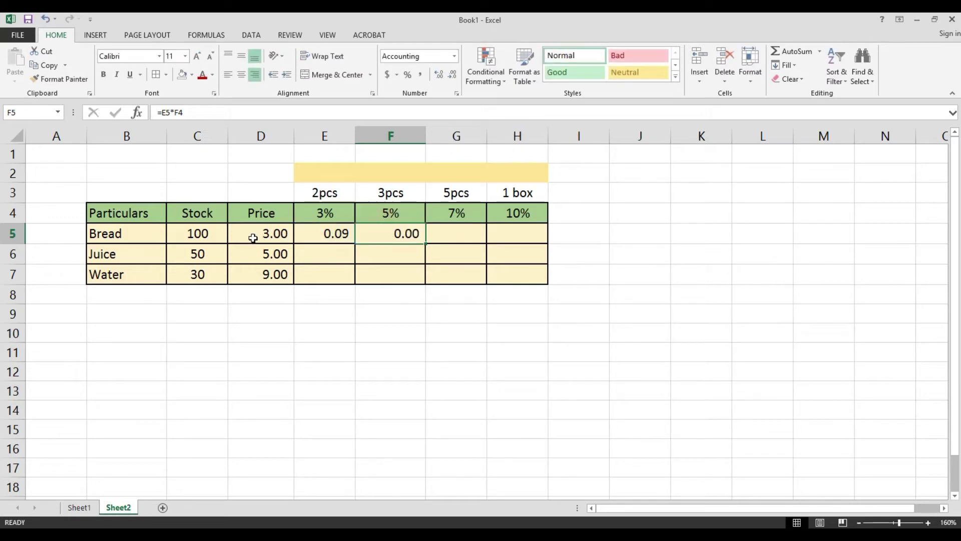
click(255, 234)
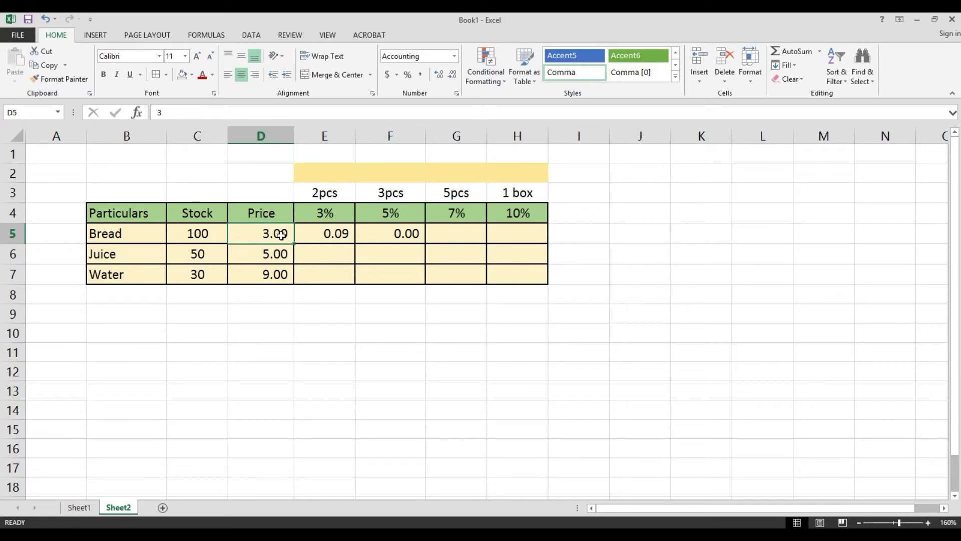
click(385, 235)
double_click(385, 235)
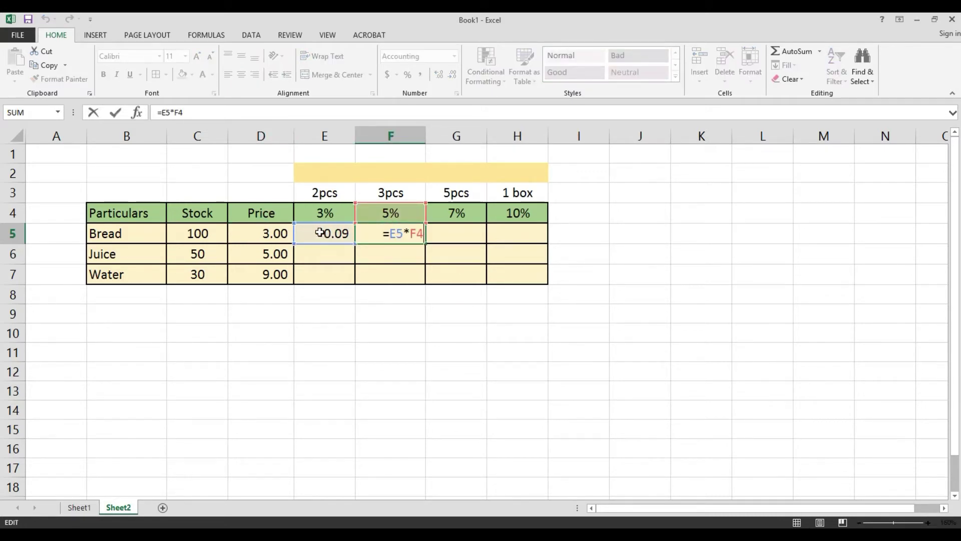
Clear the Bread discount formulas from cells E5:F5
click(321, 232)
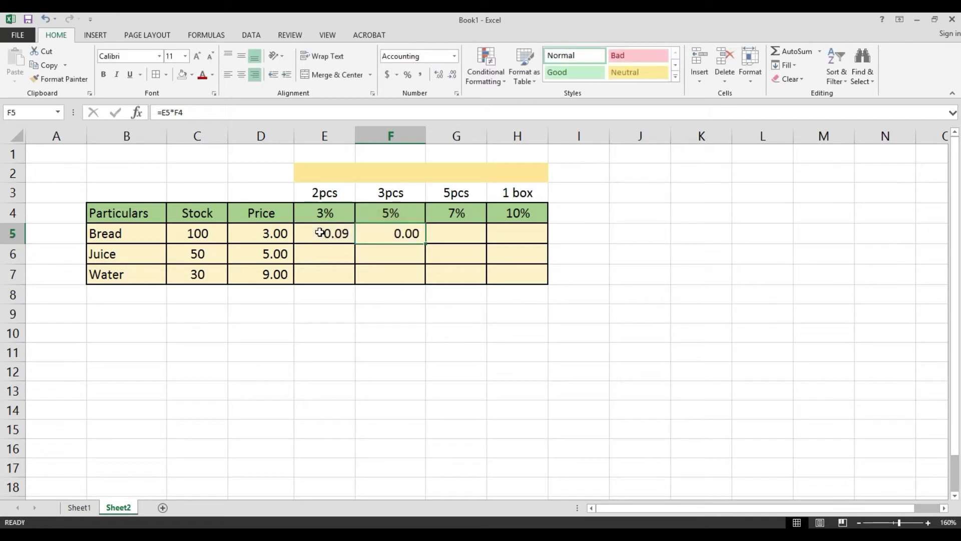
key(shift+Right)
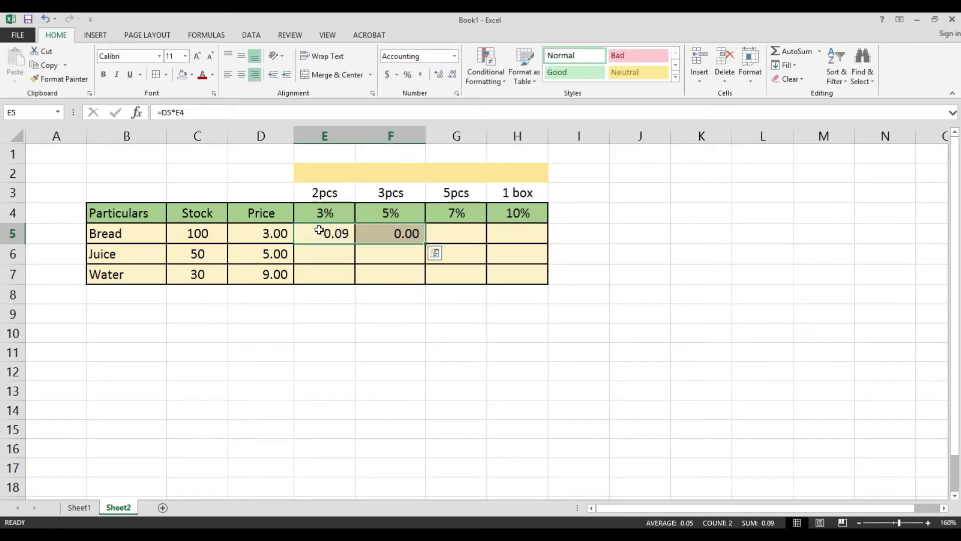
key(Delete)
click(320, 230)
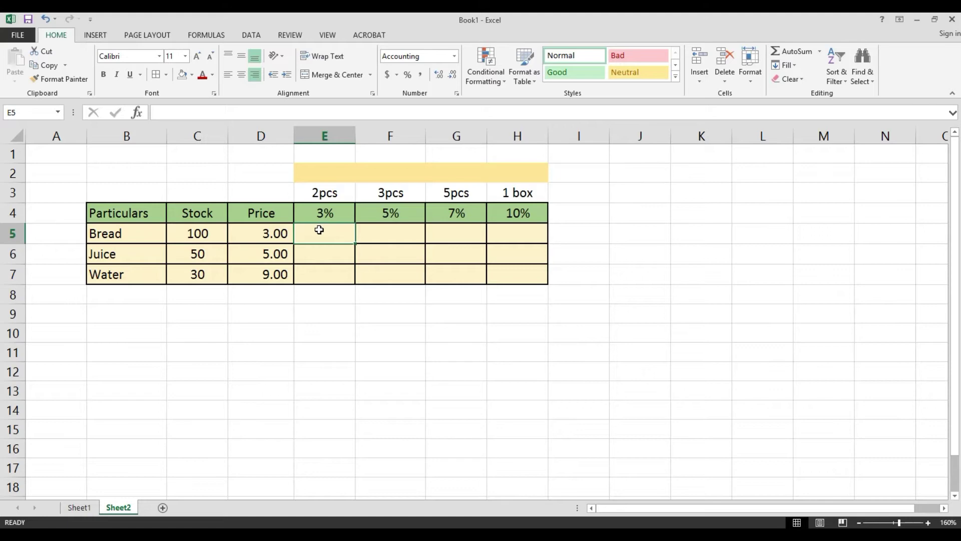
text(=)
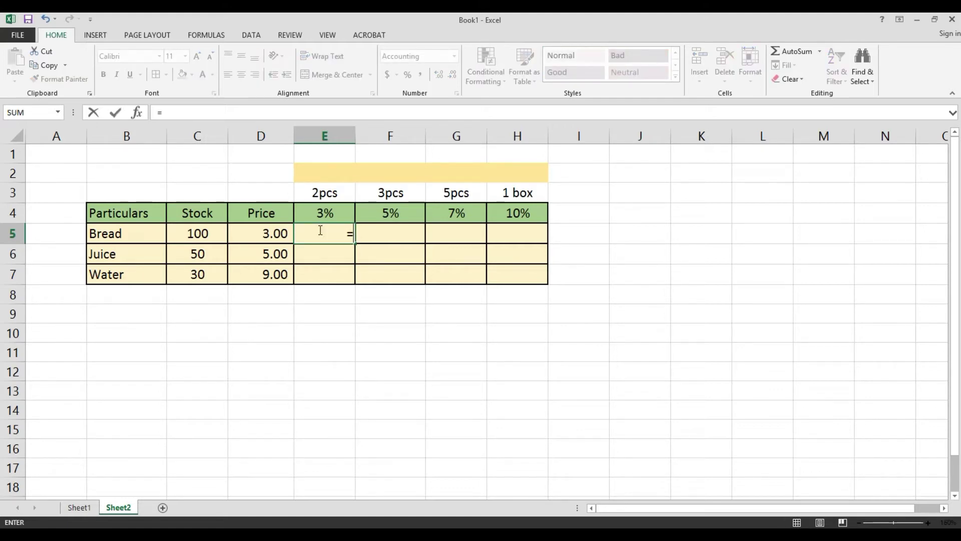
click(253, 235)
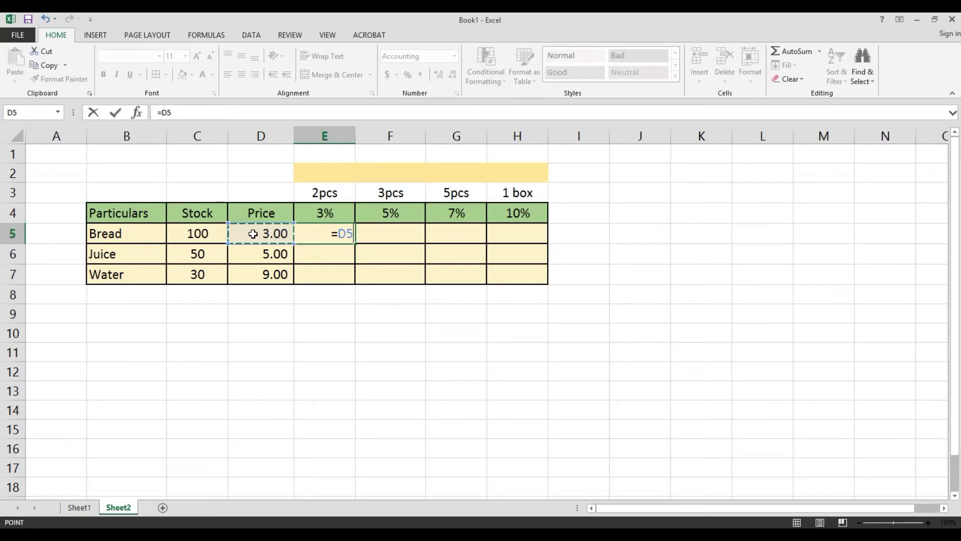
key(F4)
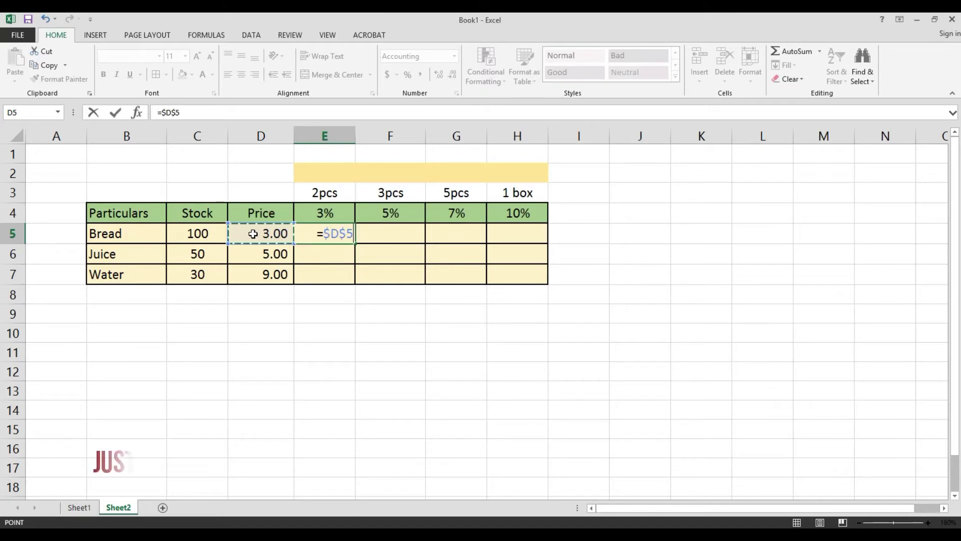
key(F4)
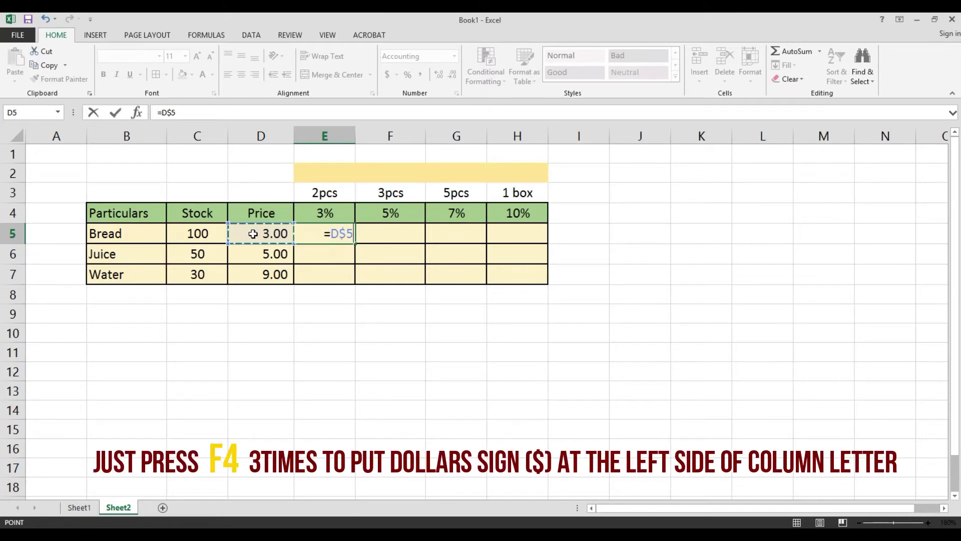
key(F4)
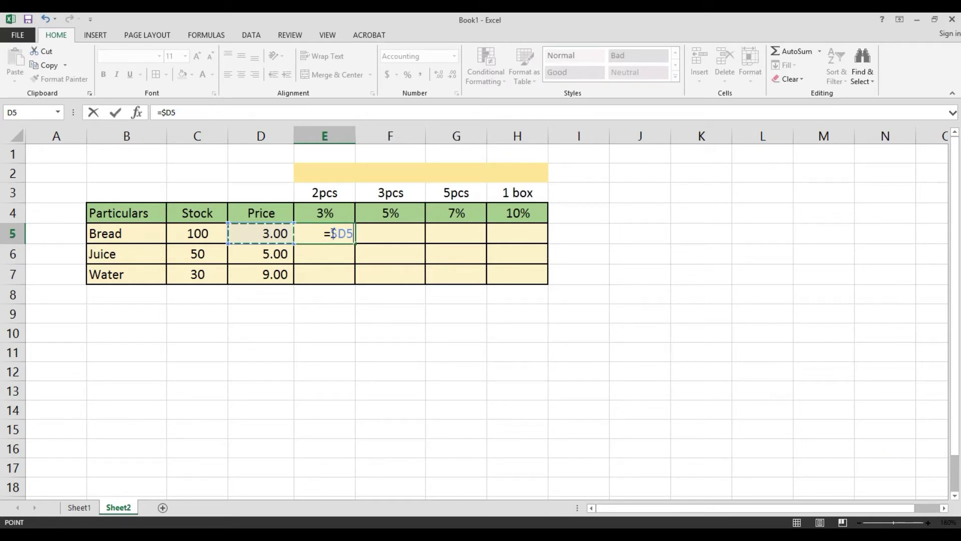
drag(332, 234, 337, 234)
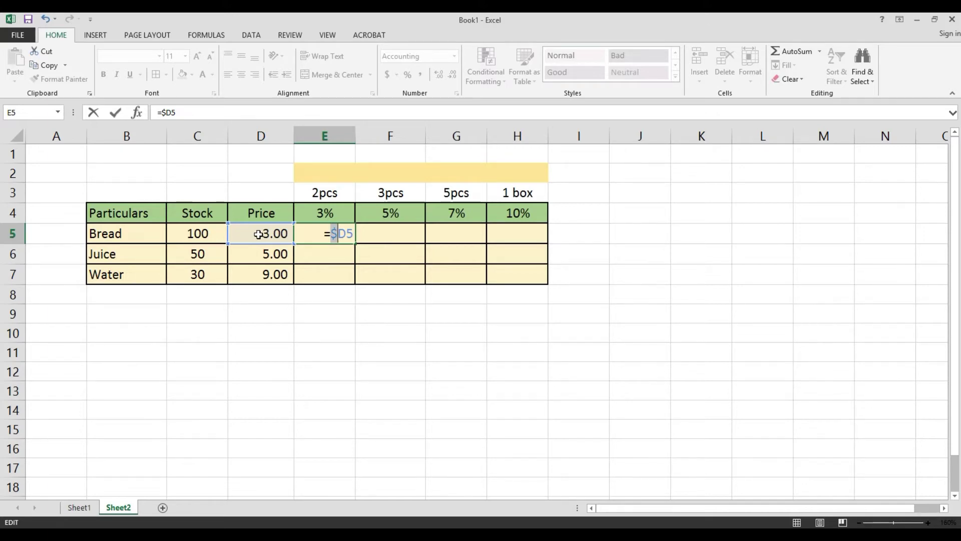
click(354, 235)
key(Escape)
key(Right)
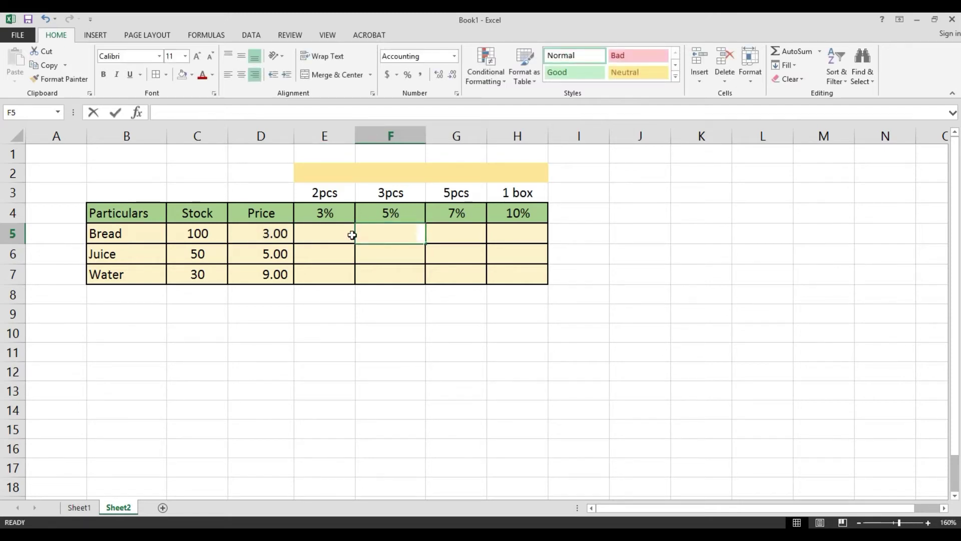
text(=)
key(Escape)
Enter the Bread discount formula =$D5*E4 in E5, locking only the column of the price reference
click(320, 234)
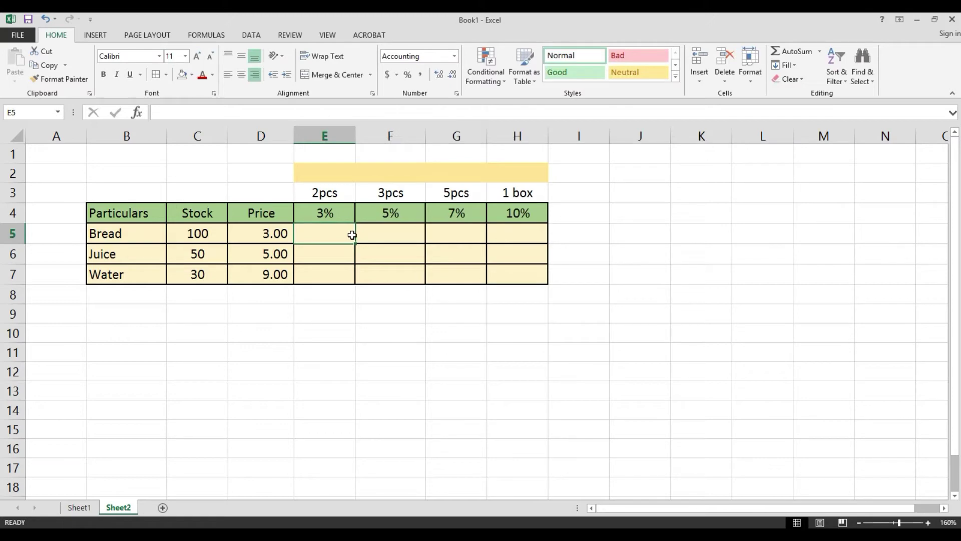
text(=)
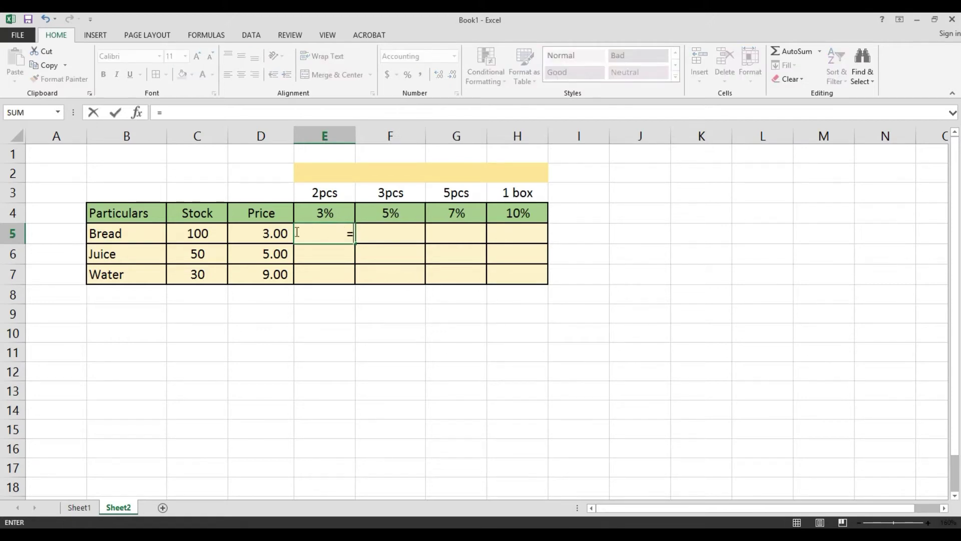
click(264, 232)
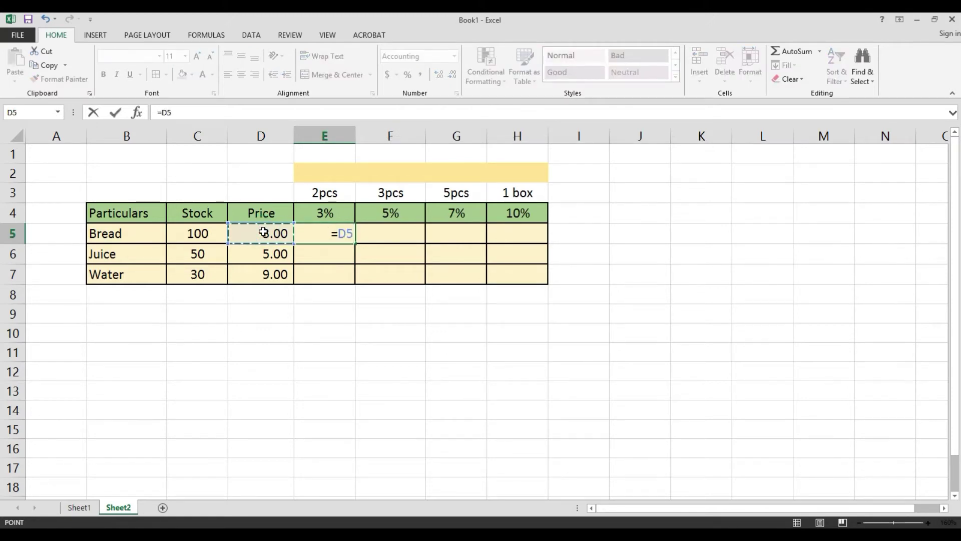
click(339, 233)
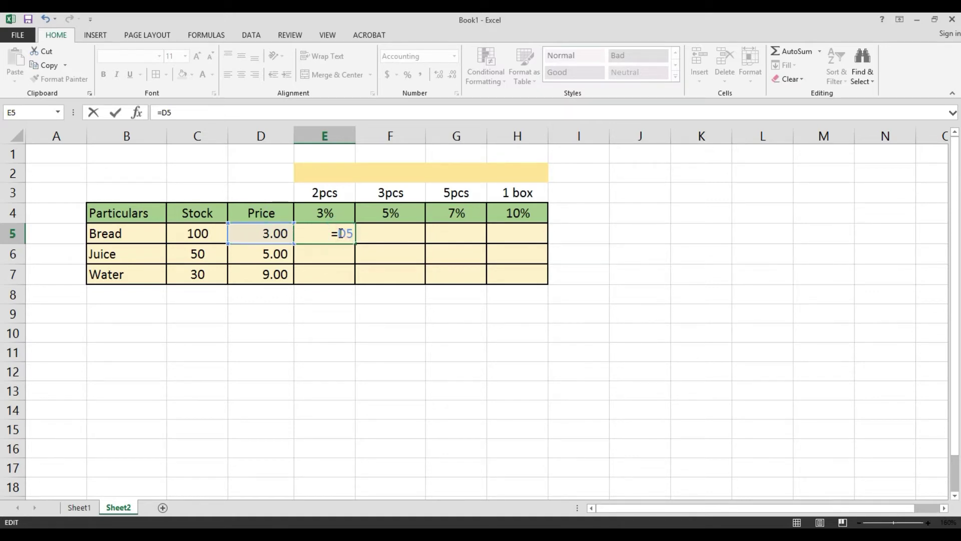
text($D5)
text(*)
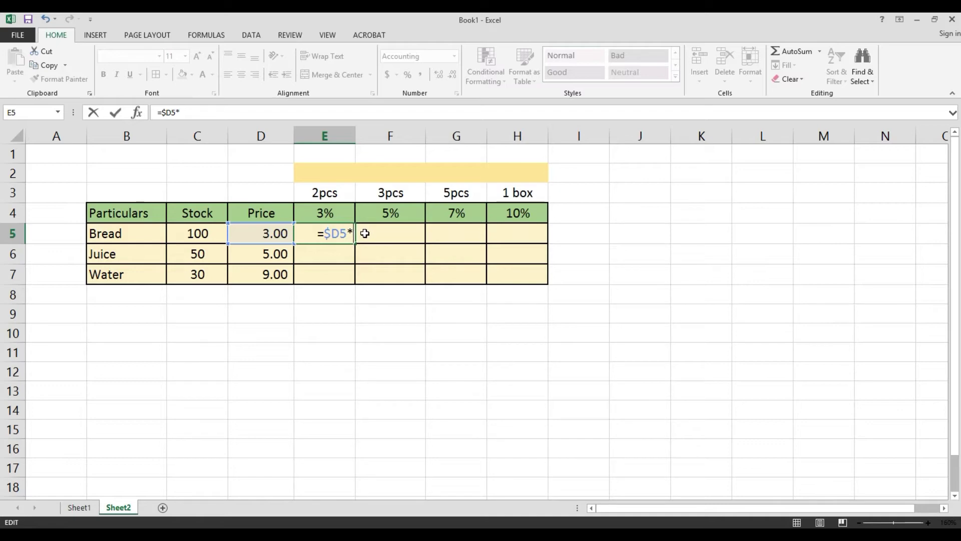
click(331, 213)
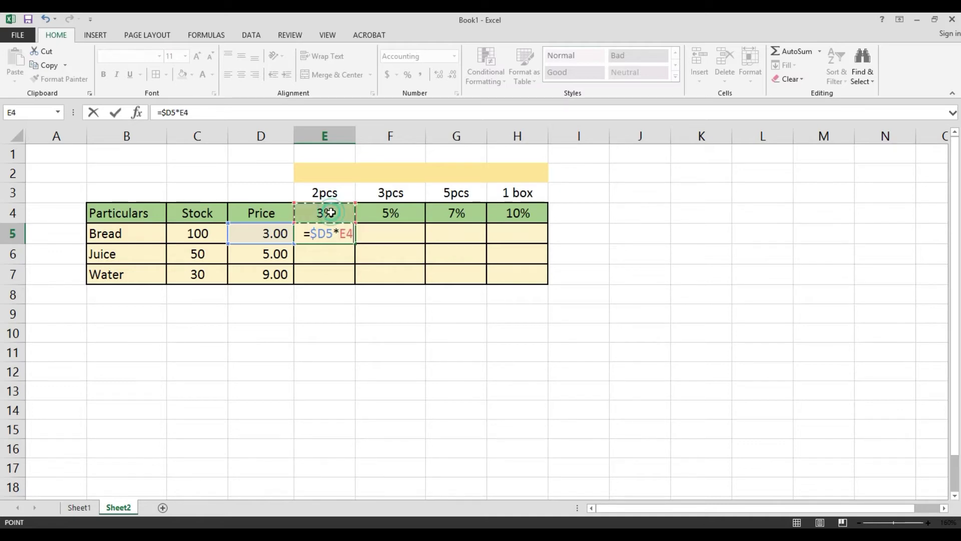
key(Return)
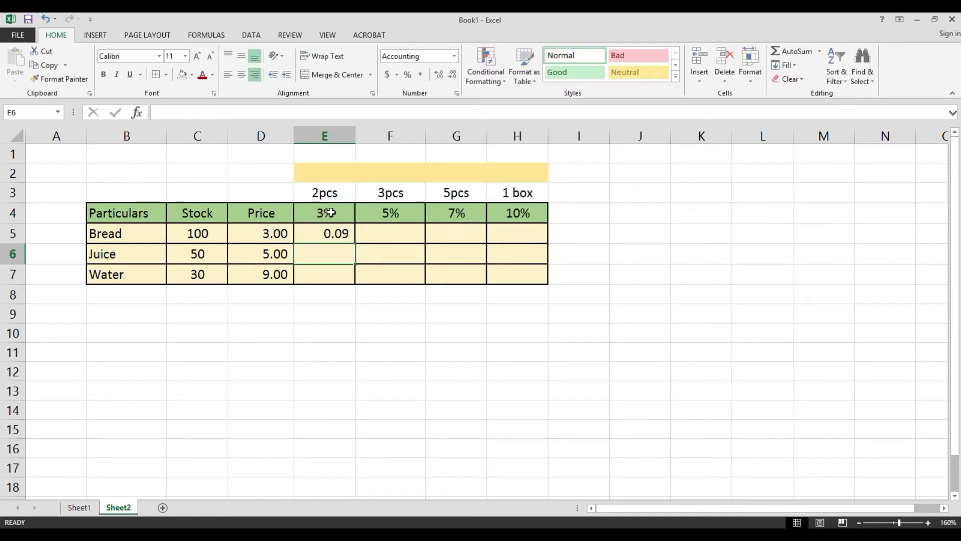
Check which cells the formula in E5 refers to
key(Up)
key(F2)
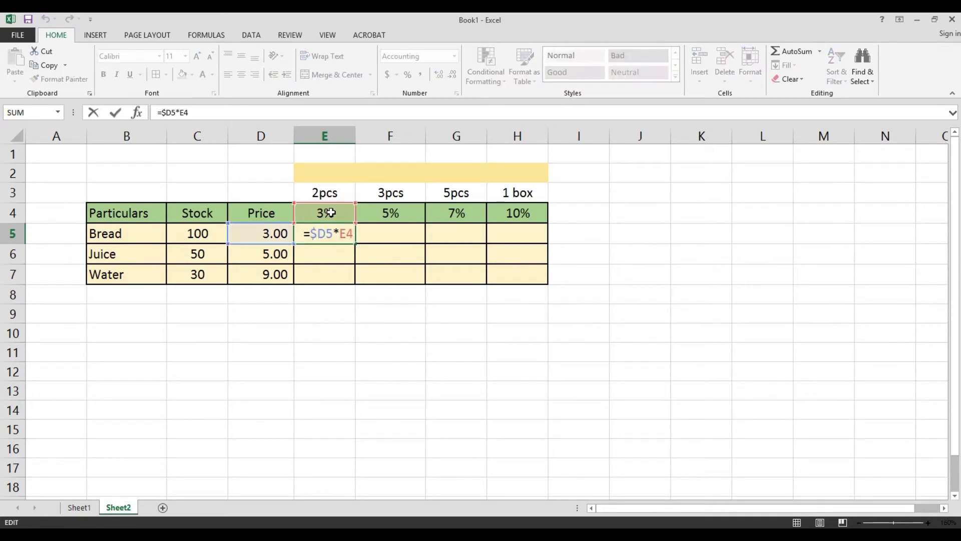
key(Escape)
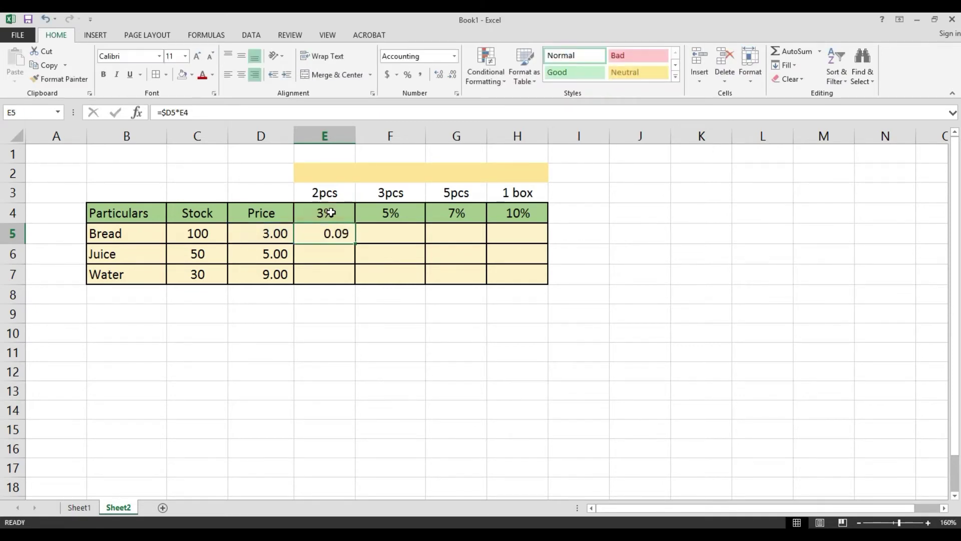
key(F2)
key(Escape)
key(F2)
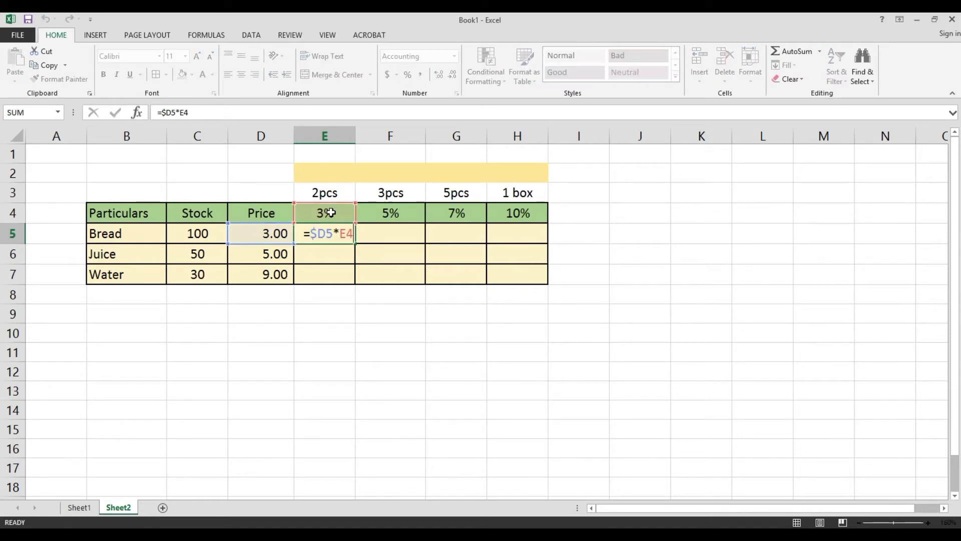
key(Escape)
Fill the Bread discount formula down into the Juice cell E6 and the Water cell E7
click(348, 255)
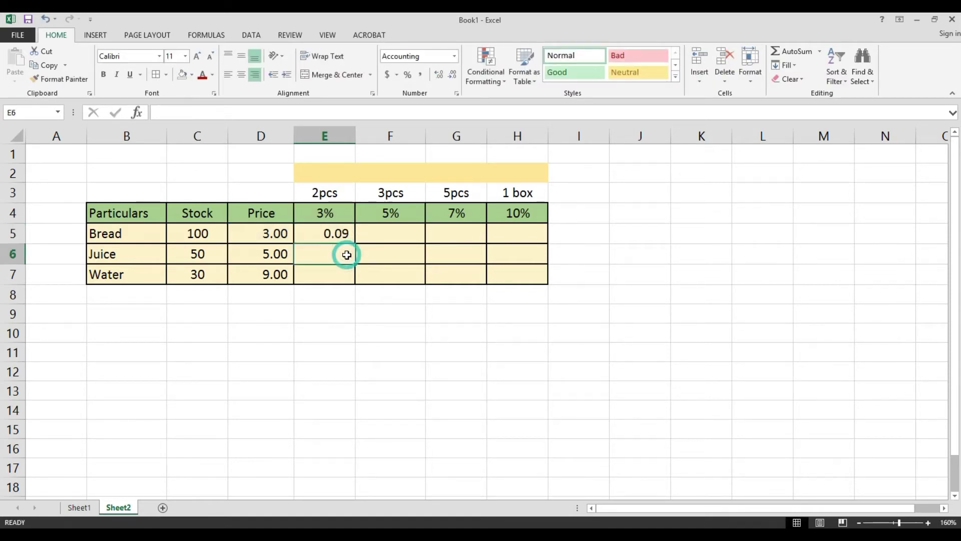
key(ctrl+d)
key(Down)
key(ctrl+d)
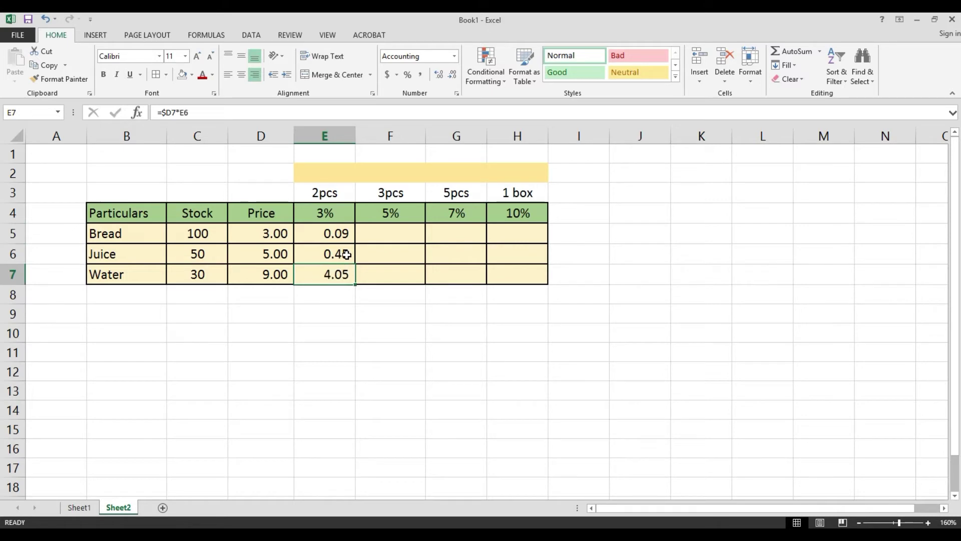
Compare the price and discount rate references of the formulas in E7, E6 and E5
key(F2)
key(Escape)
key(Up)
key(F2)
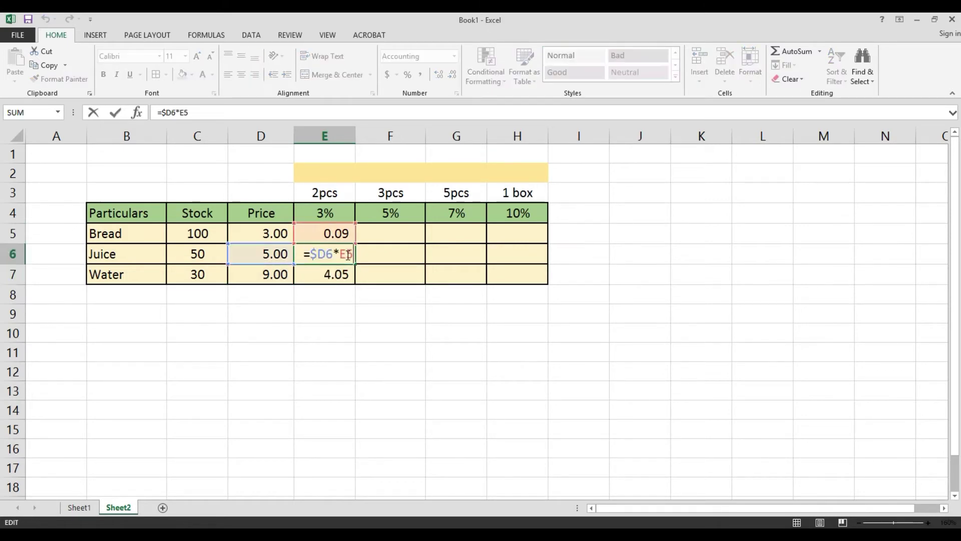
key(Escape)
key(Up)
key(F2)
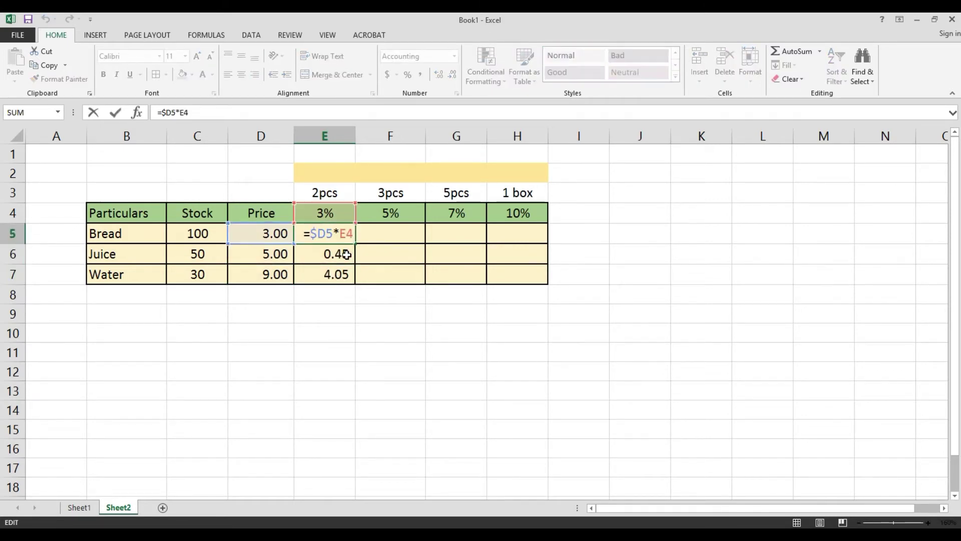
key(Escape)
key(F2)
key(Escape)
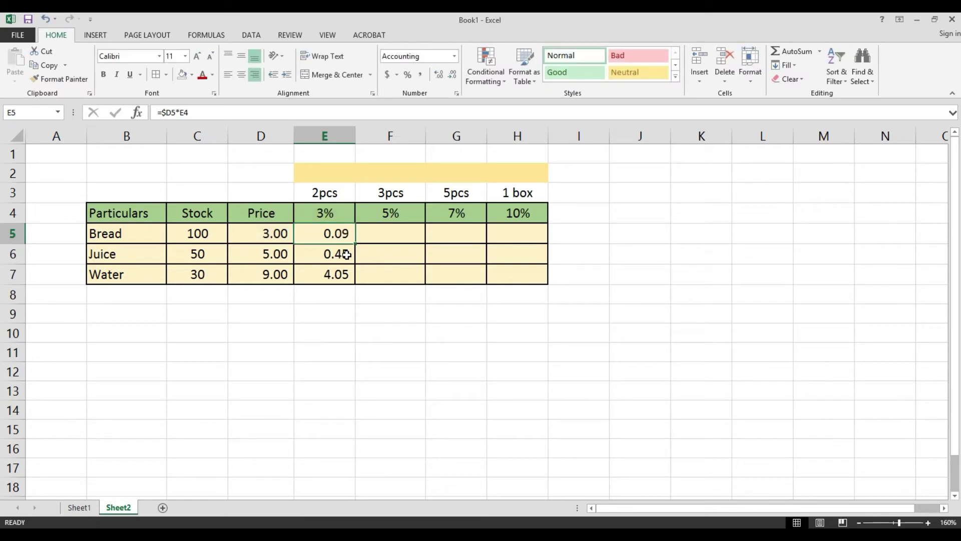
Clear the Juice and Water discounts in E6:E7, keeping the Bread formula in E5
key(Down)
key(shift+Down)
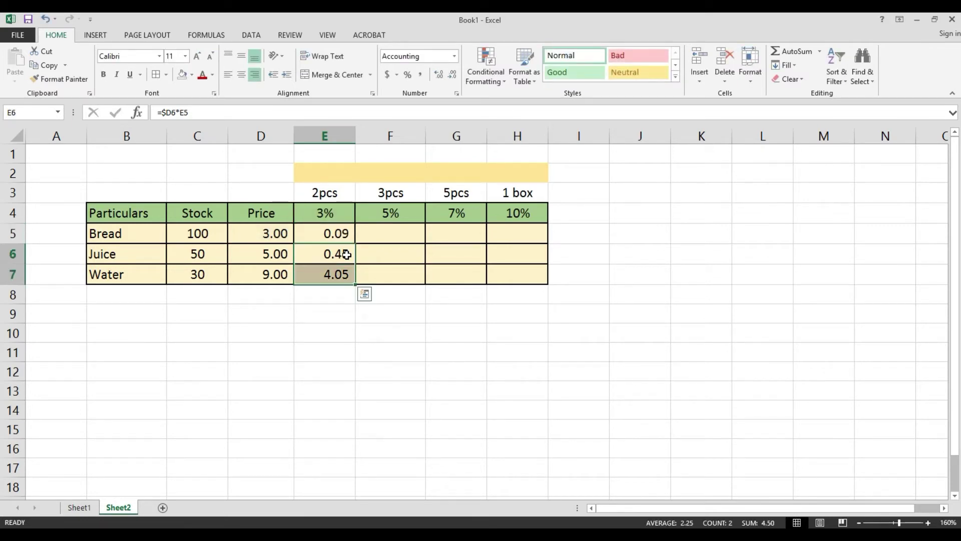
key(Delete)
key(Up)
key(Up)
key(Down)
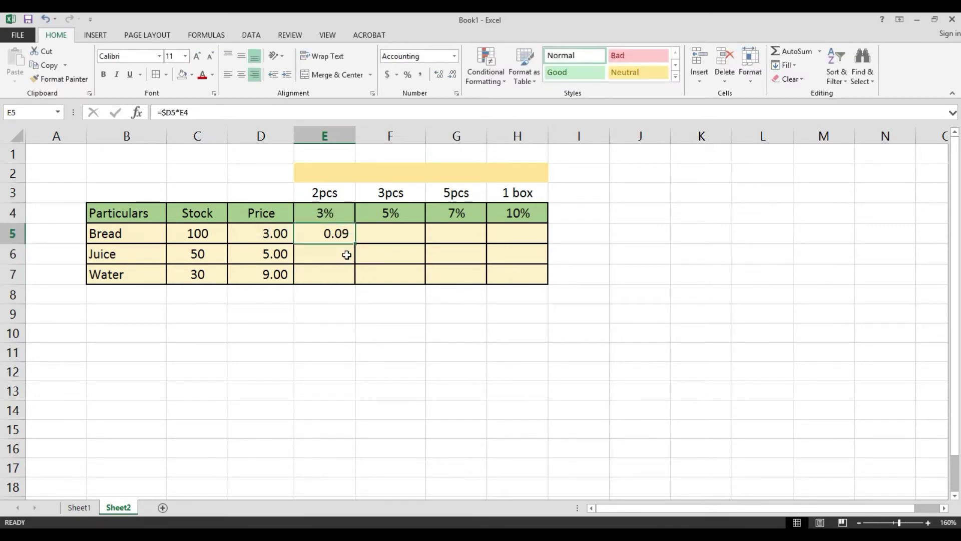
Copy the Bread discount formula from E5 into the 3pcs cell F5
key(ctrl+c)
key(Right)
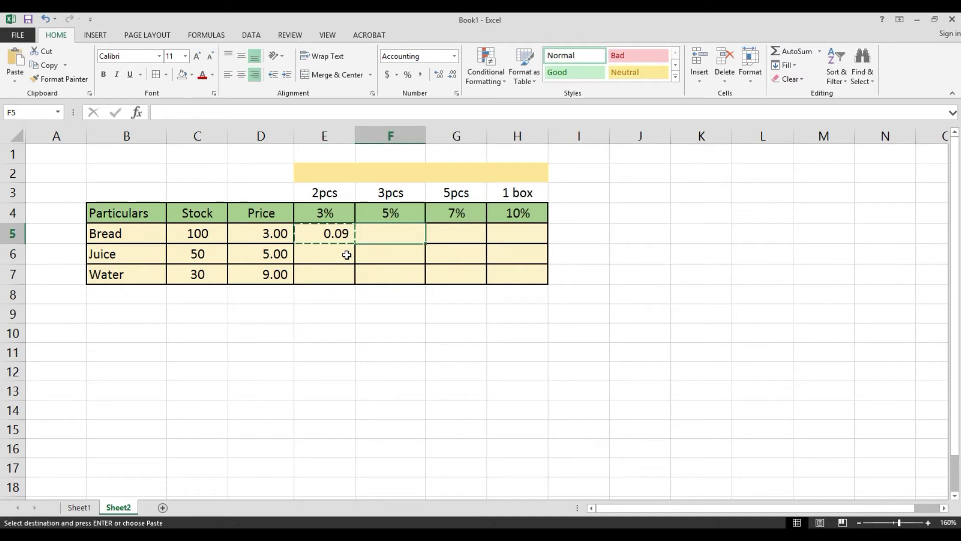
key(Return)
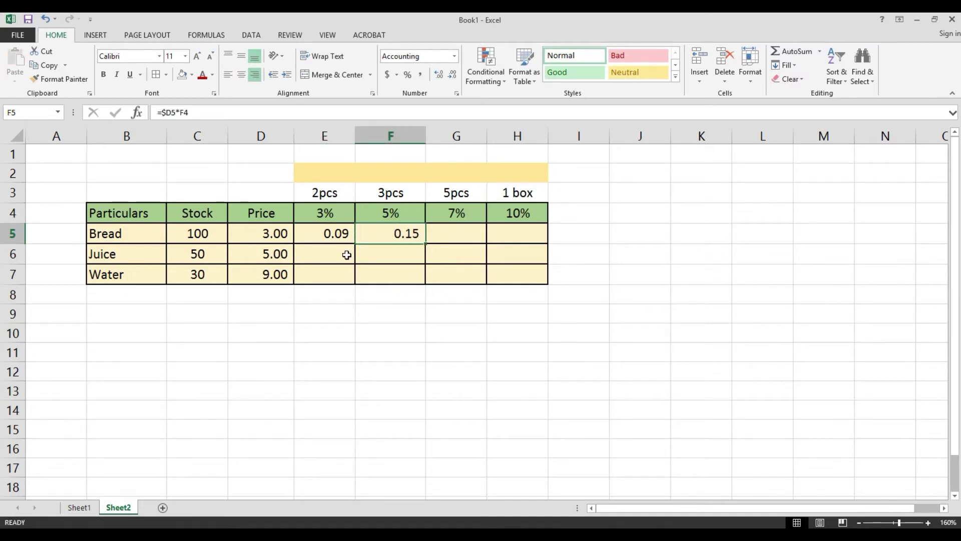
Compare the Bread discount formulas in E5 and F5
key(Down)
key(Up)
key(Left)
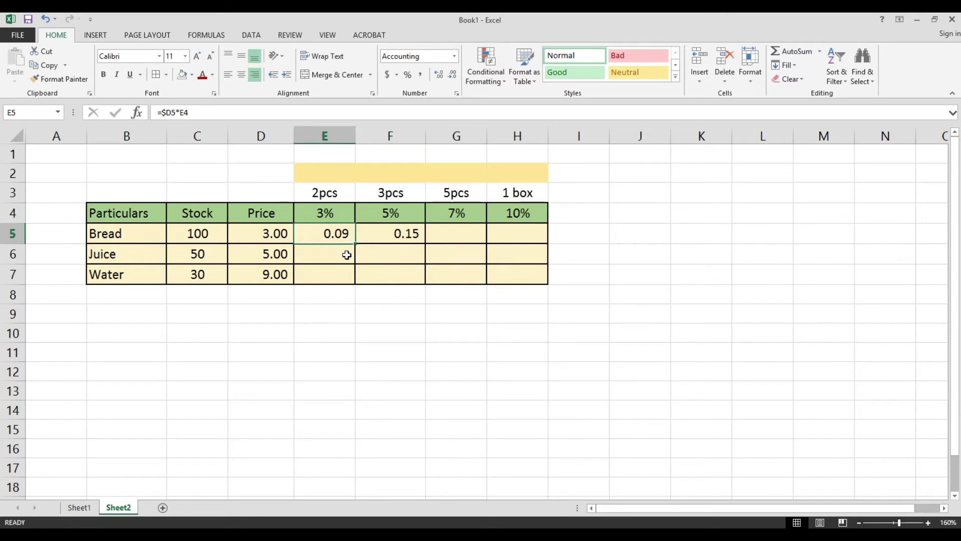
key(Left)
key(Right)
key(Right)
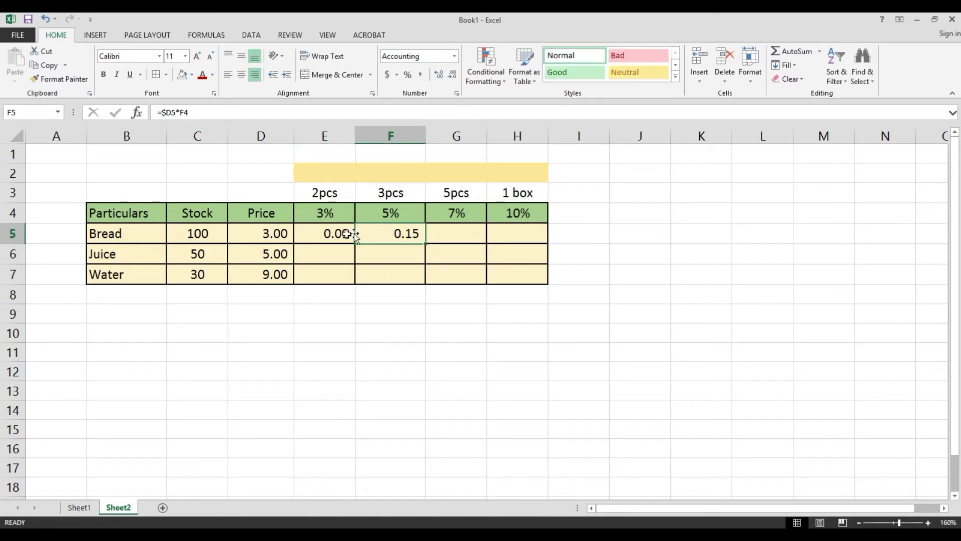
Examine the locked price column in the E5 formula and the cells that the F5 formula refers to
click(322, 234)
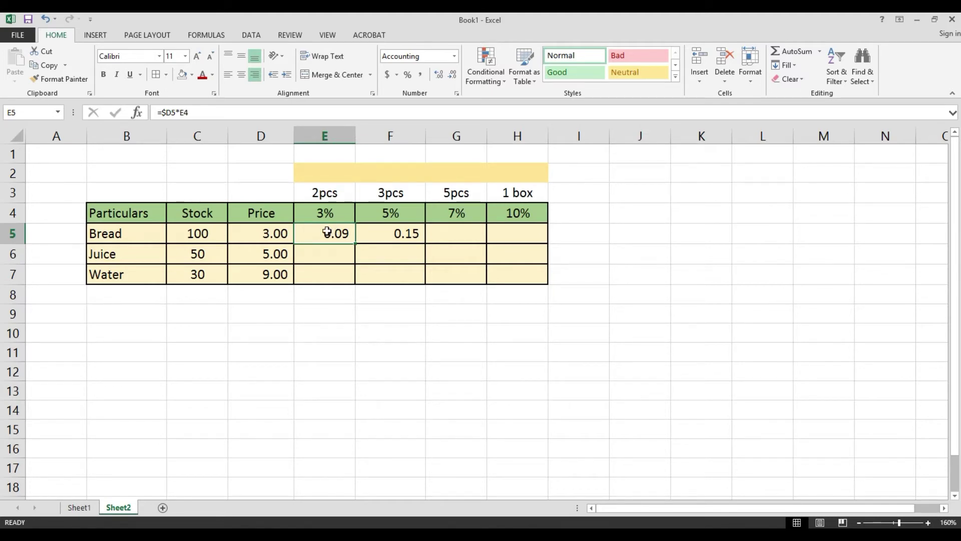
click(164, 112)
drag(168, 113, 175, 113)
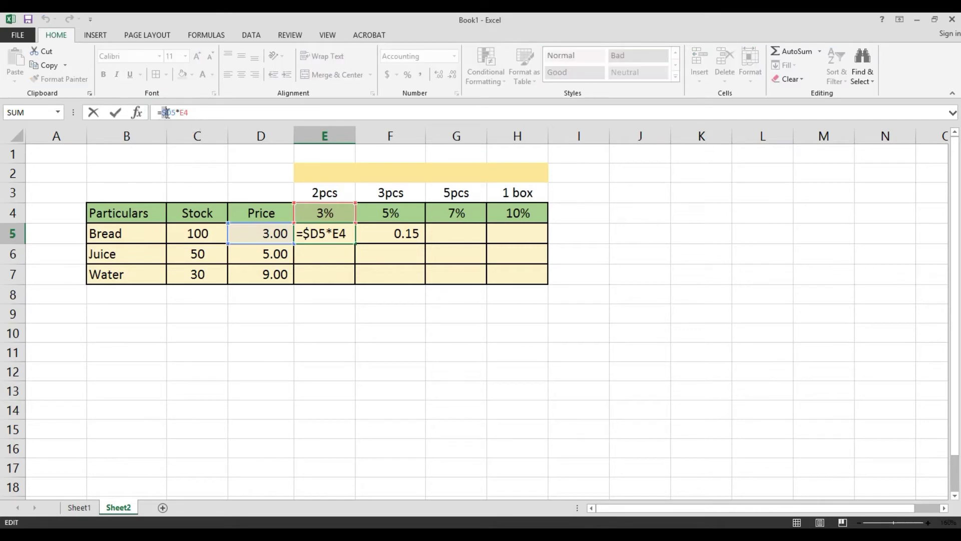
key(Escape)
double_click(321, 232)
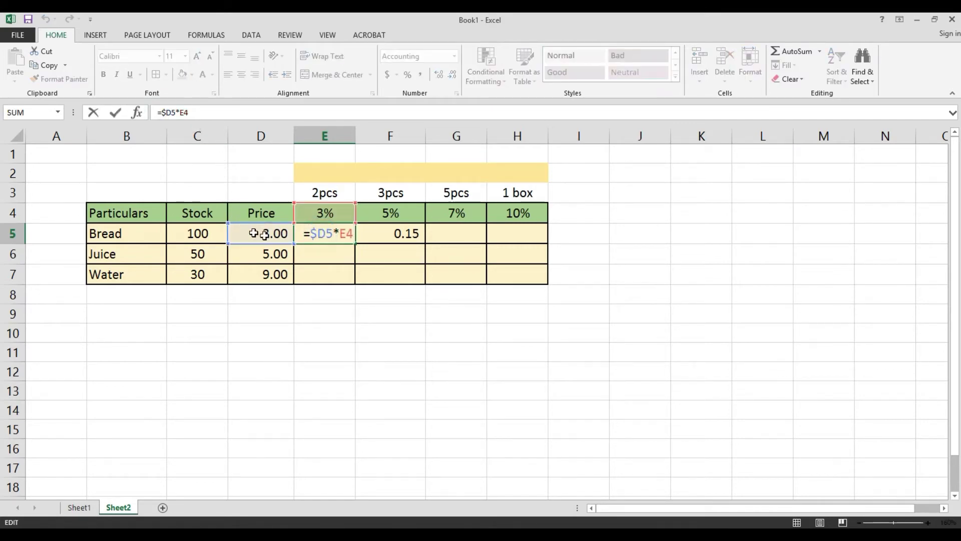
click(163, 114)
key(Escape)
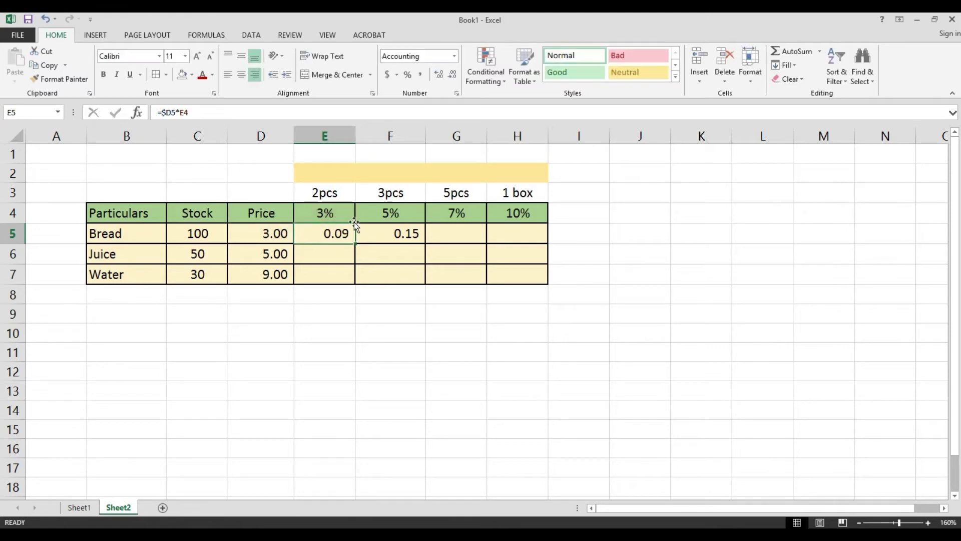
click(385, 226)
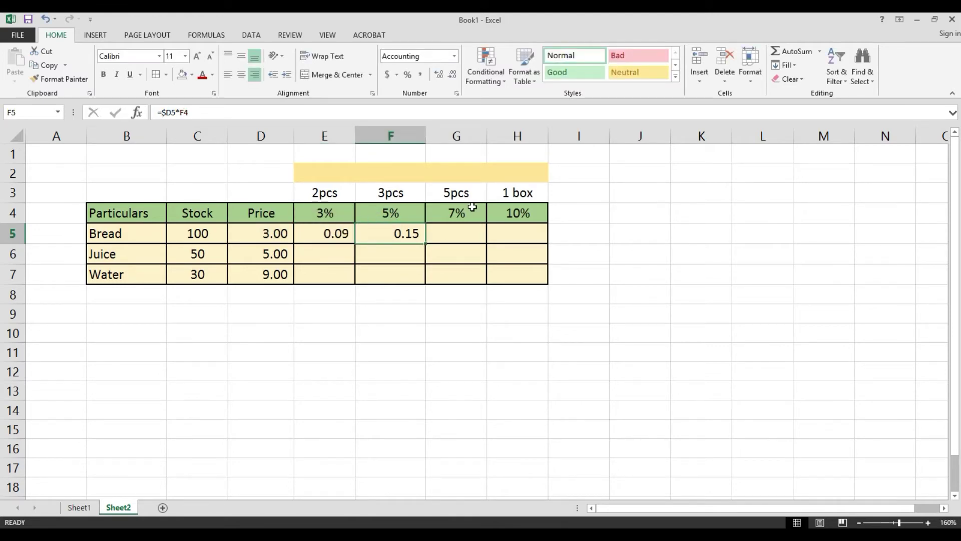
key(F2)
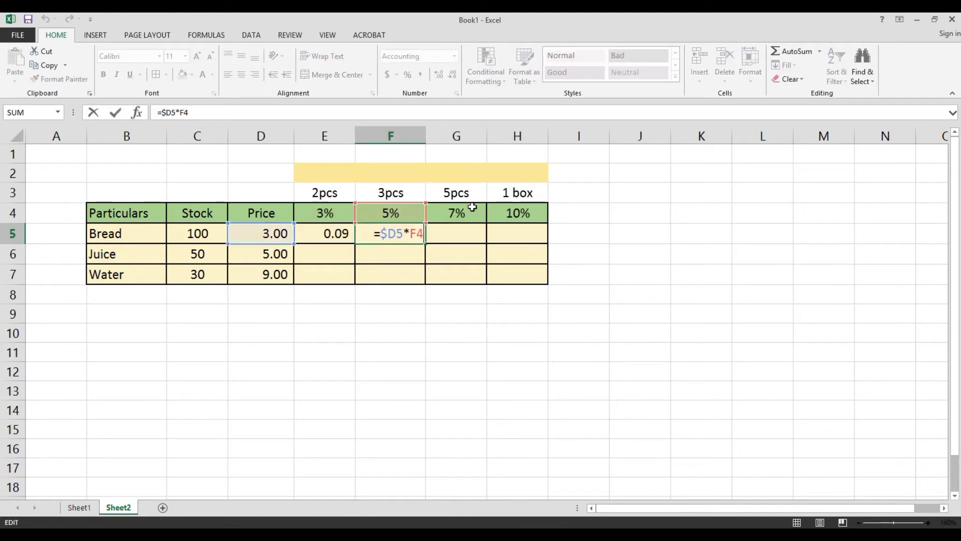
key(ctrl+Return)
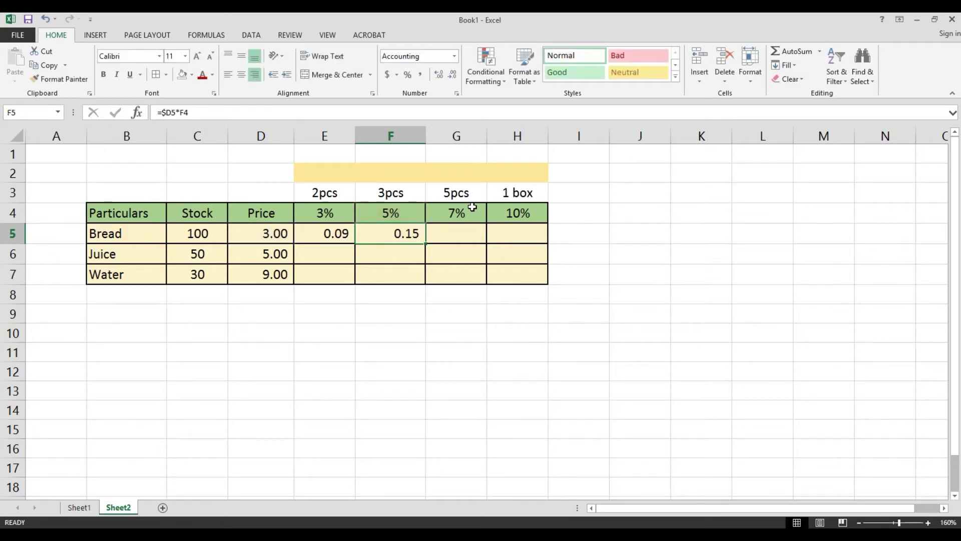
Copy the Bread discount formula from F5 into the 5pcs cell G5 and the 1 box cell H5
key(ctrl+c)
key(Right)
key(ctrl+v)
key(Right)
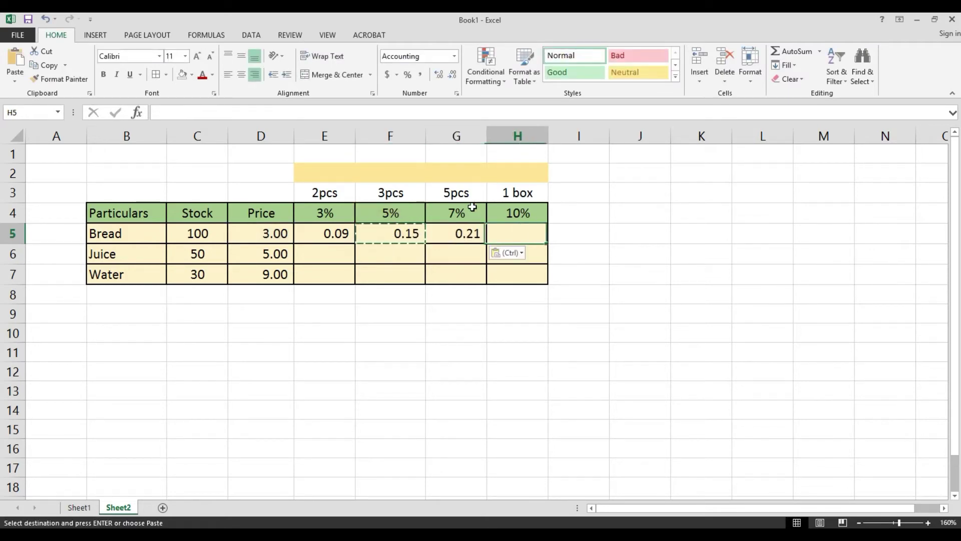
key(ctrl+v)
Check the price and discount rate references of the Bread formulas in H5, G5 and F5
key(F2)
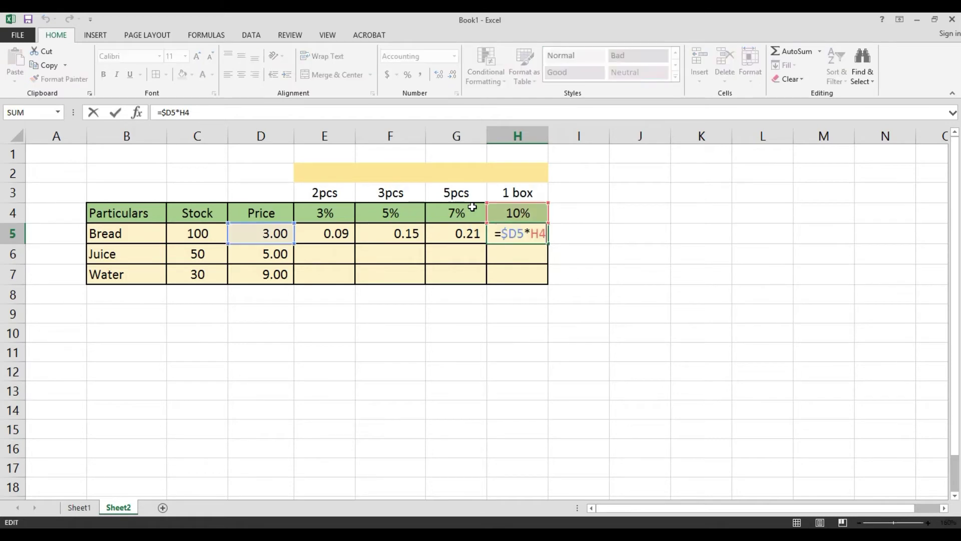
key(Escape)
key(Left)
key(F2)
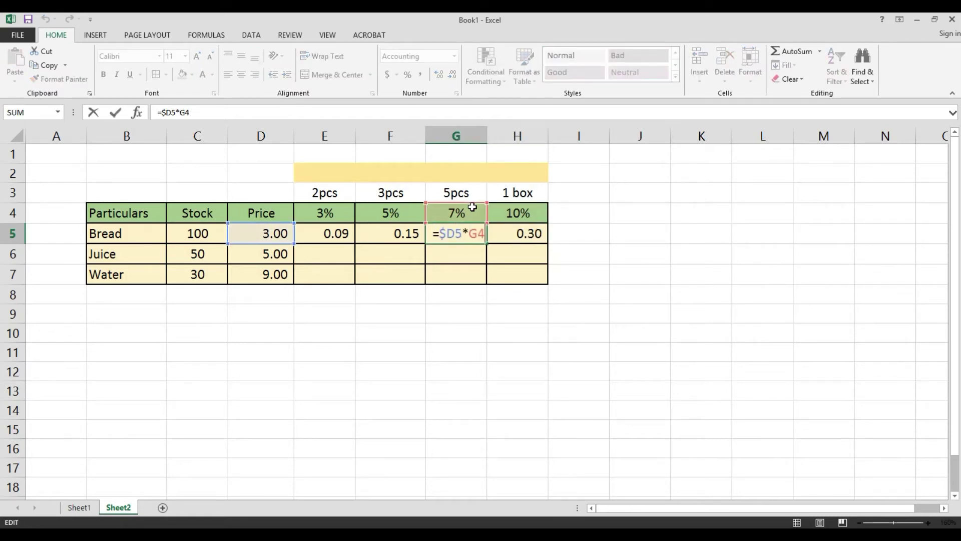
key(Escape)
key(Left)
key(F2)
key(Escape)
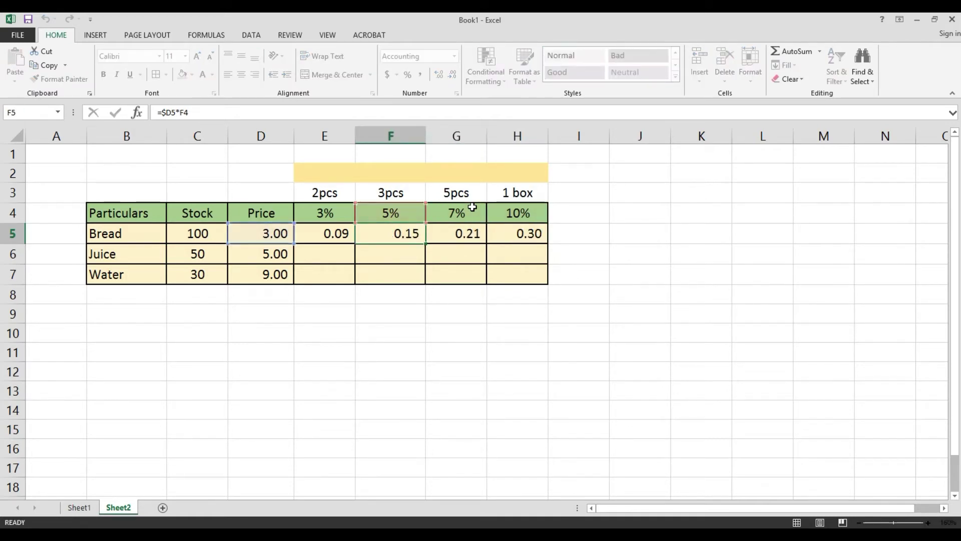
key(Right)
key(F2)
key(Escape)
key(Right)
key(F2)
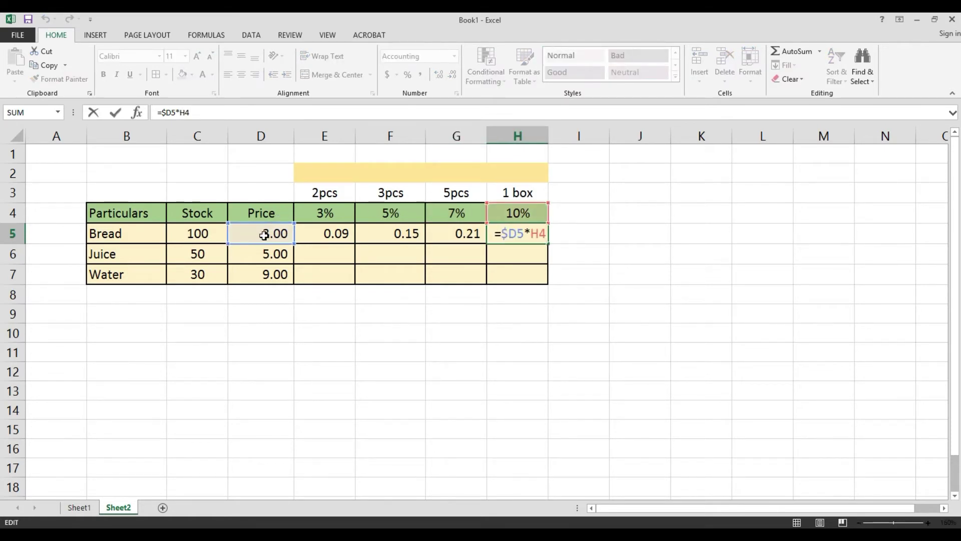
key(Return)
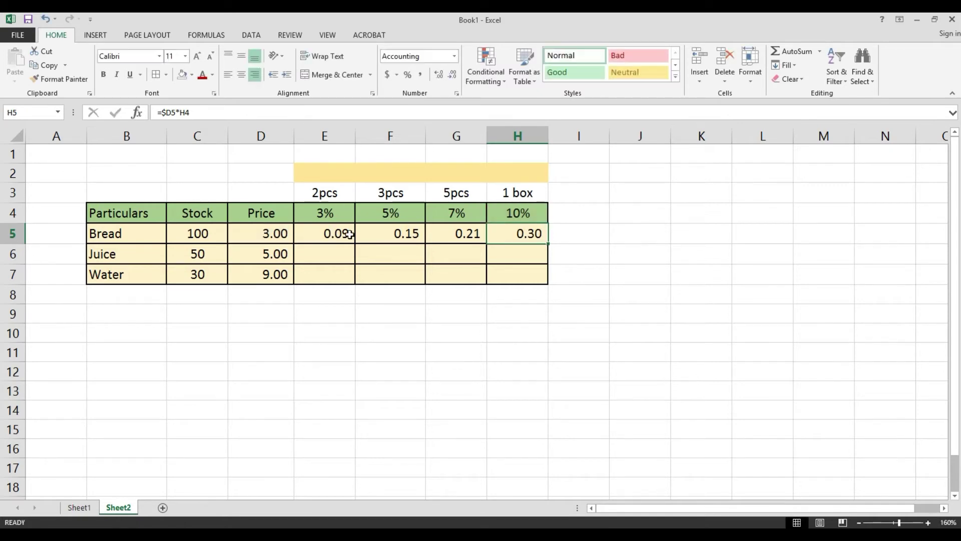
Fill the Bread discount formulas in E5:H5 down through the Juice and Water rows
click(386, 231)
drag(340, 234, 551, 278)
click(413, 253)
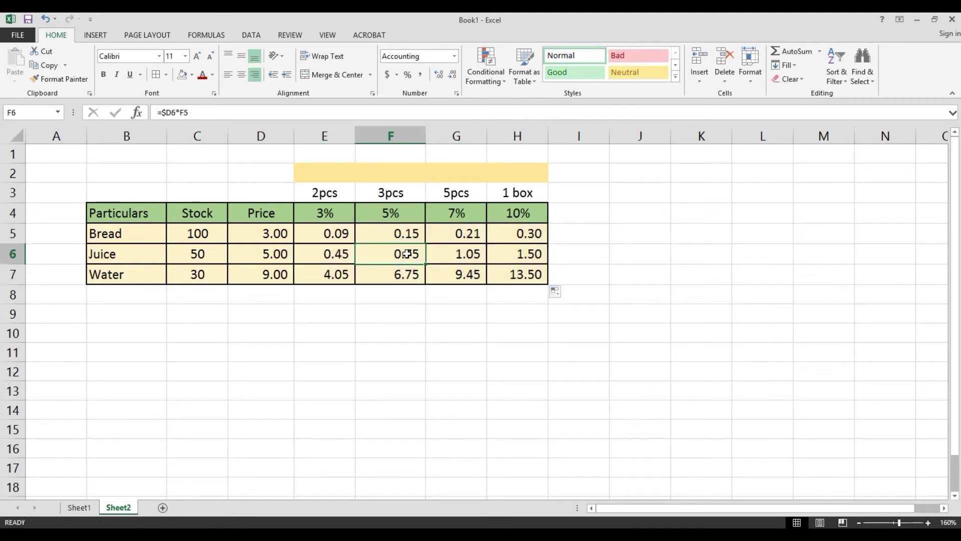
Check which price and discount rate cells the formulas in F6 and G5 refer to
double_click(408, 254)
key(Escape)
click(456, 233)
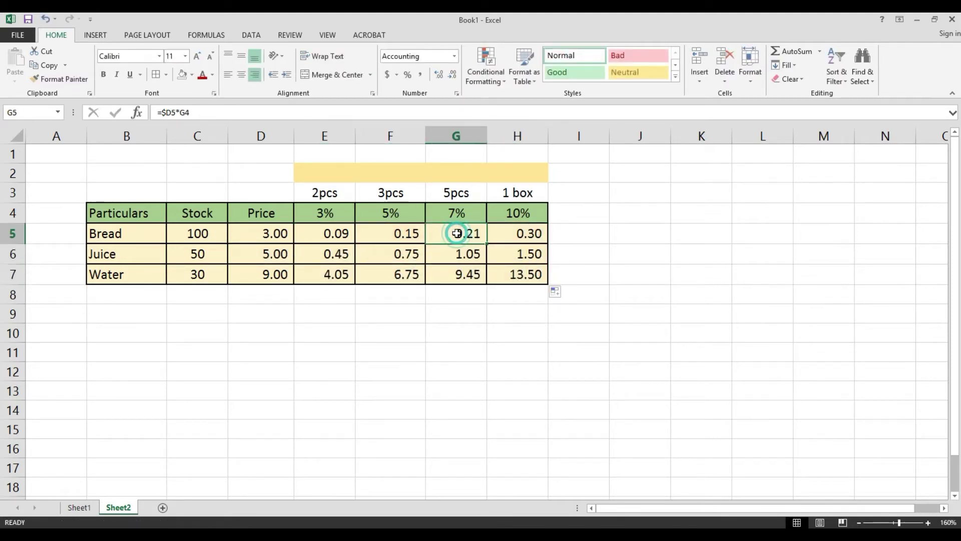
double_click(456, 234)
key(Escape)
key(Left)
key(Left)
key(Left)
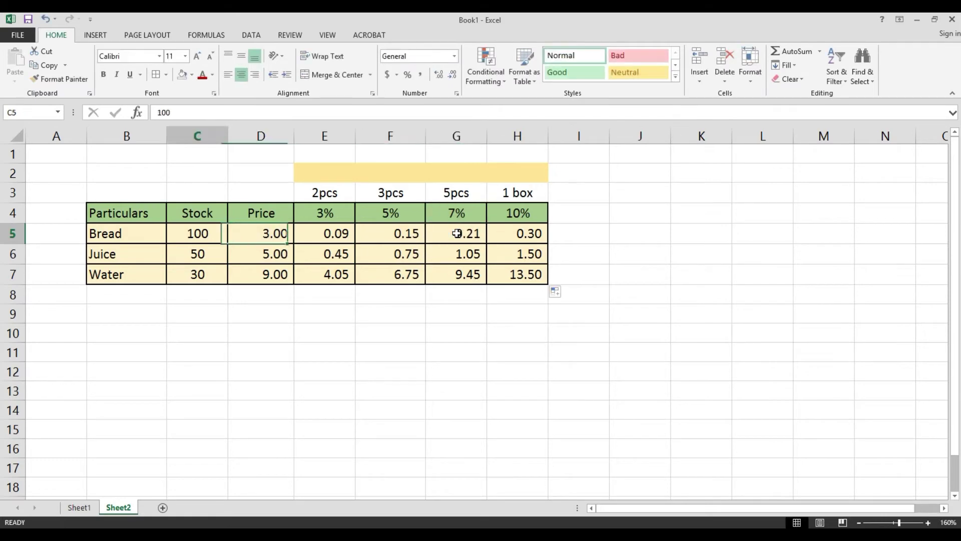
key(Right)
key(Right)
key(Right)
key(Right)
double_click(457, 233)
key(Escape)
key(Right)
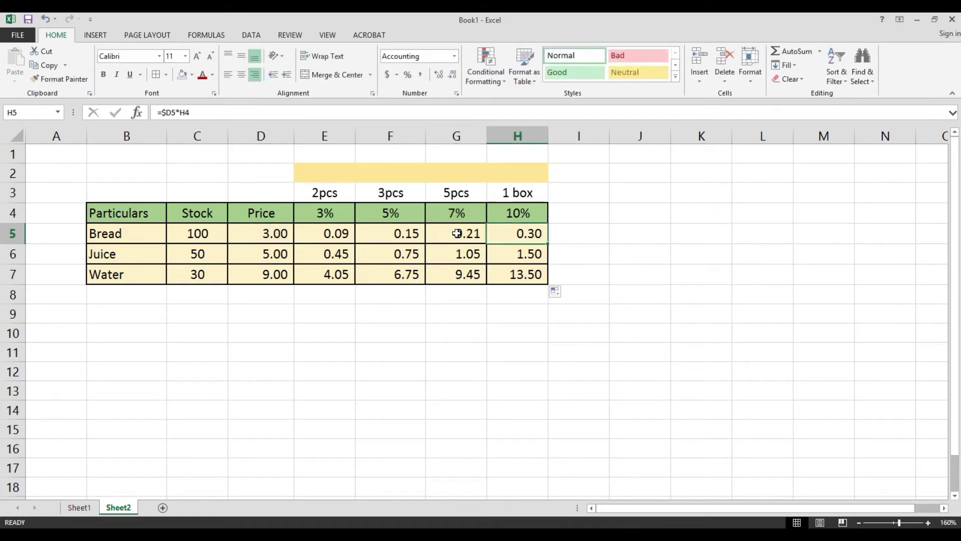
Compare the cell references of the Bread formulas in G5, F5 and E5
key(Left)
key(Left)
double_click(457, 233)
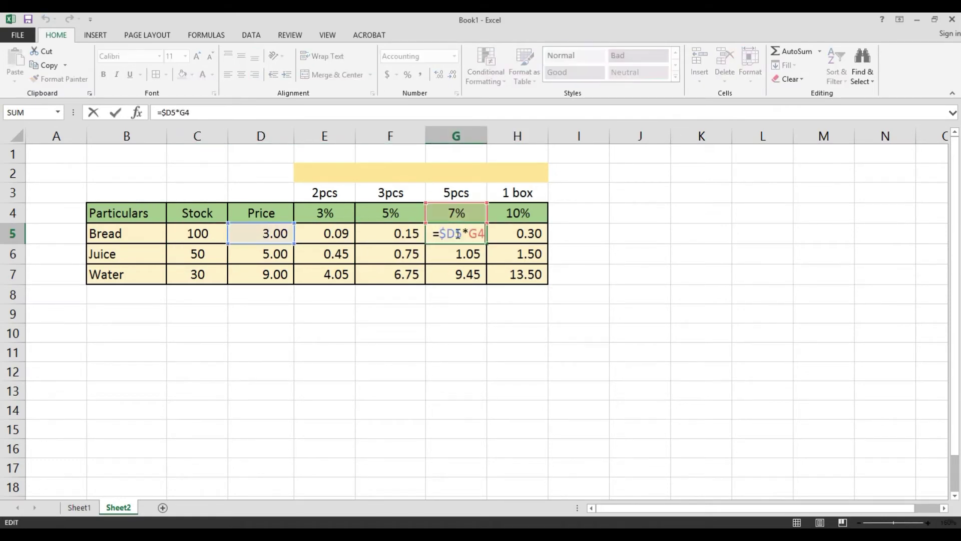
key(Escape)
key(Left)
key(F2)
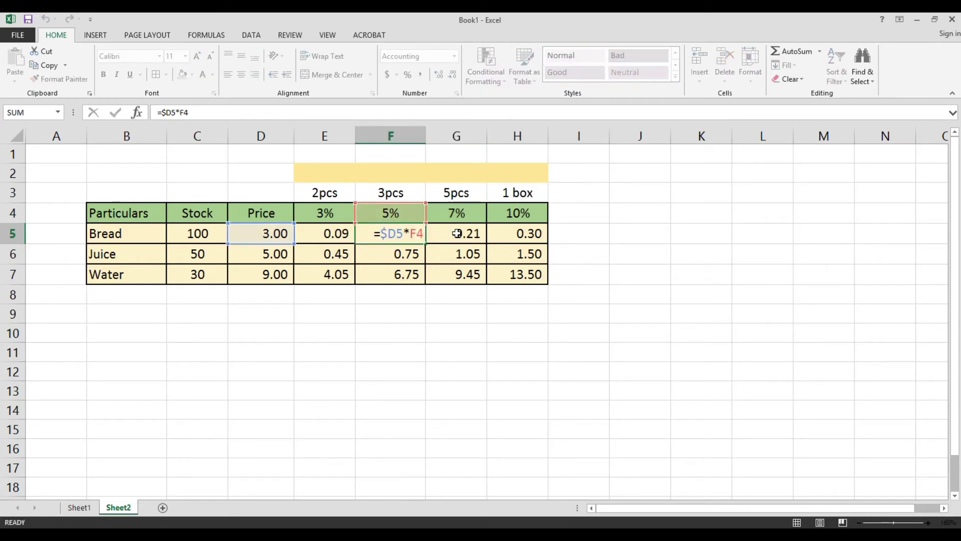
key(Escape)
key(Left)
key(F2)
key(Return)
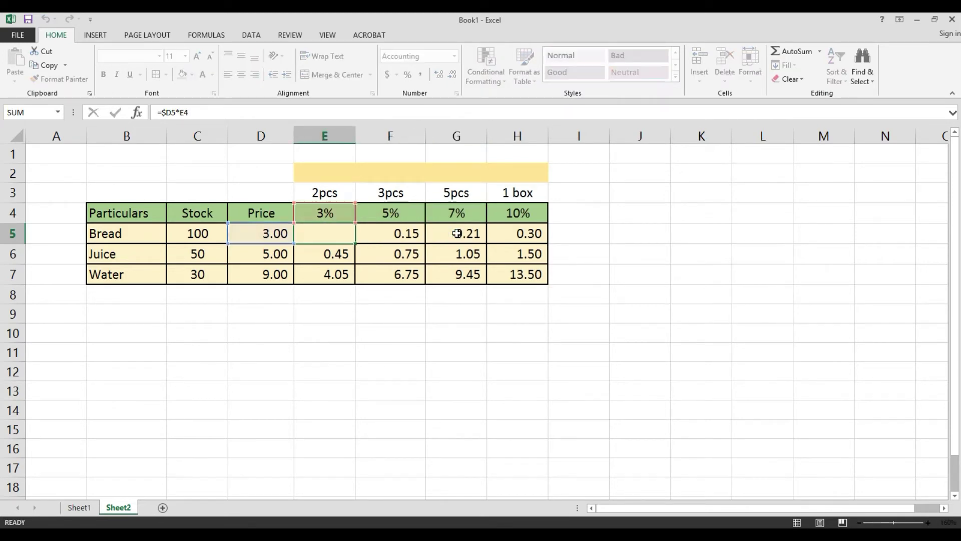
Clear the Juice and Water discounts in E6:H7
key(Right)
key(Right)
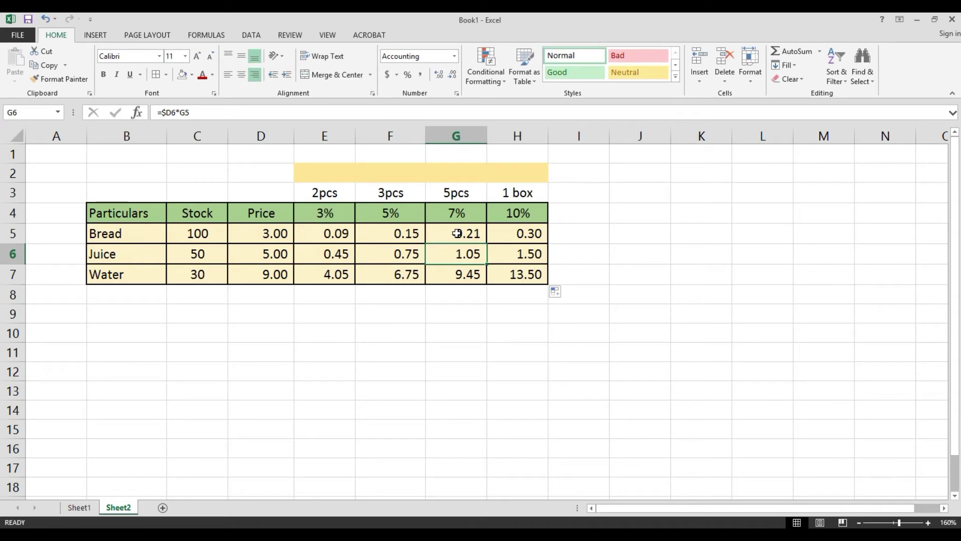
drag(337, 254, 518, 275)
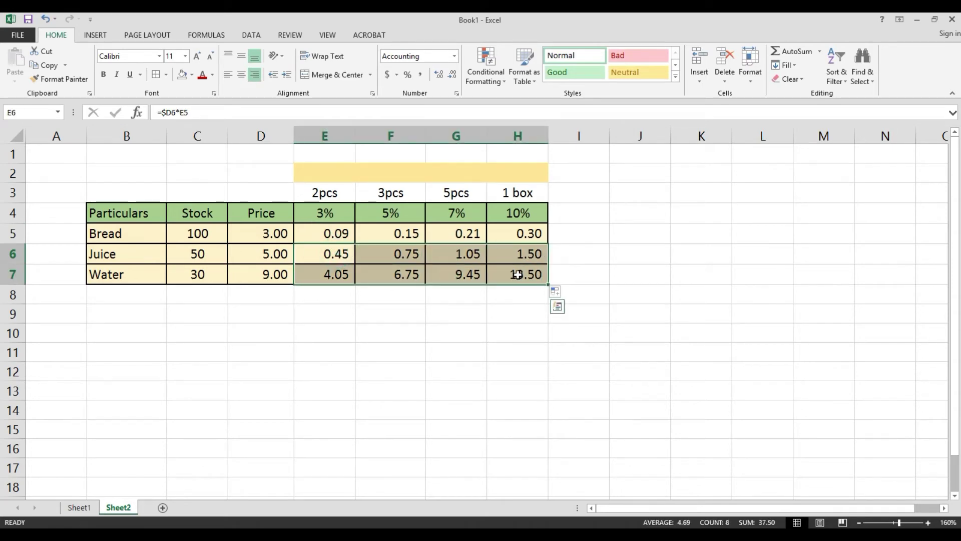
key(Delete)
Review the references of the Bread formulas from E5 across to H5
double_click(338, 233)
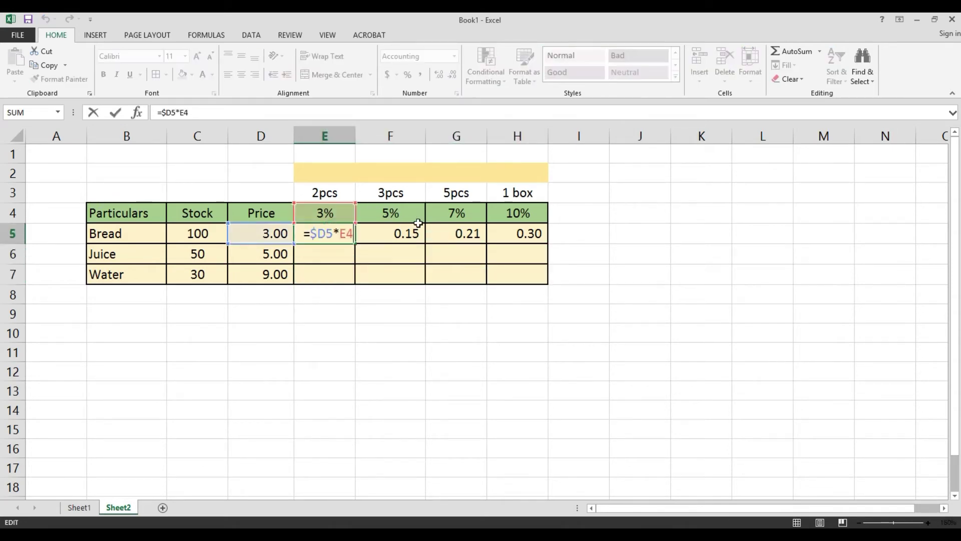
key(Escape)
click(419, 226)
double_click(418, 225)
key(Escape)
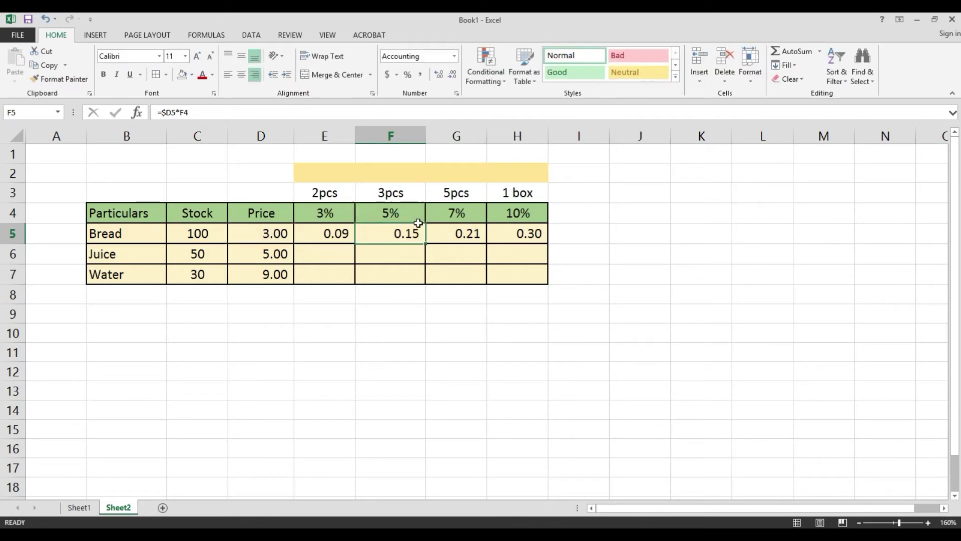
key(Right)
key(F2)
key(Escape)
key(Right)
key(F2)
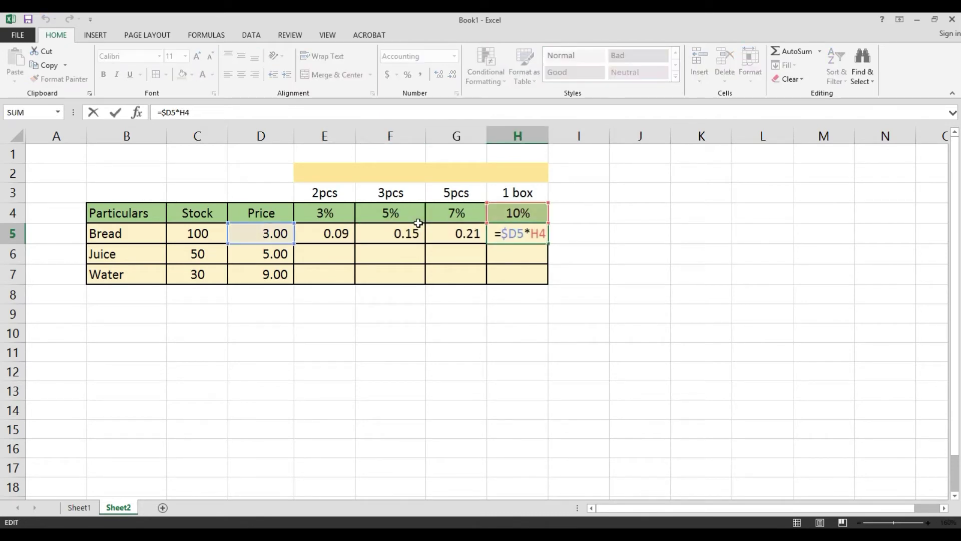
key(Return)
key(Left)
key(Left)
key(Left)
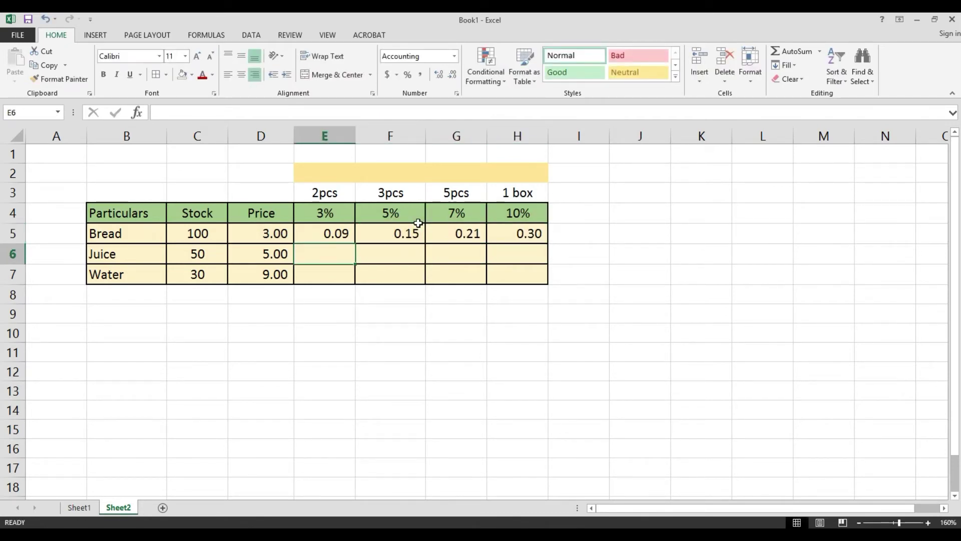
Copy the Bread discount formulas in E5:H5 into the Juice row, E6:H6
drag(340, 232, 514, 240)
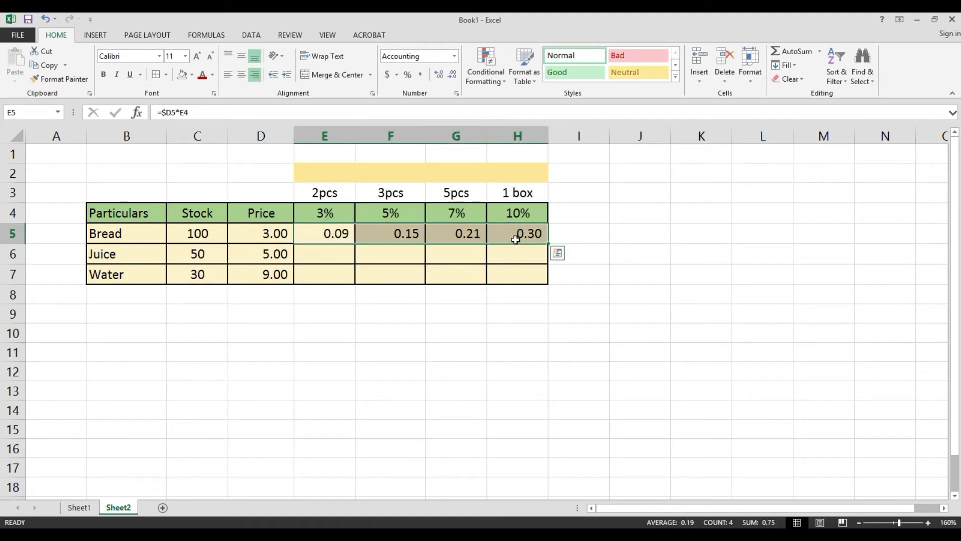
key(ctrl+c)
click(329, 255)
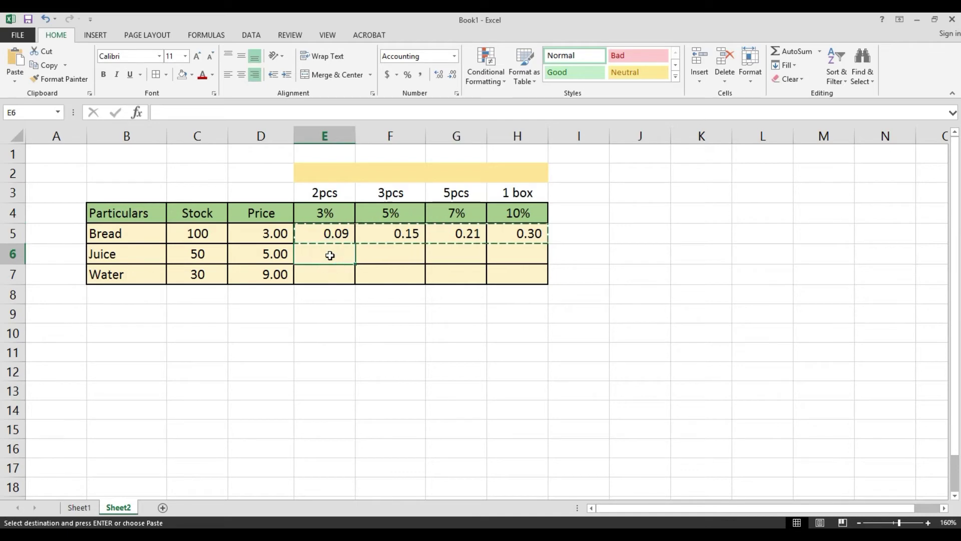
key(ctrl+v)
key(Escape)
click(330, 255)
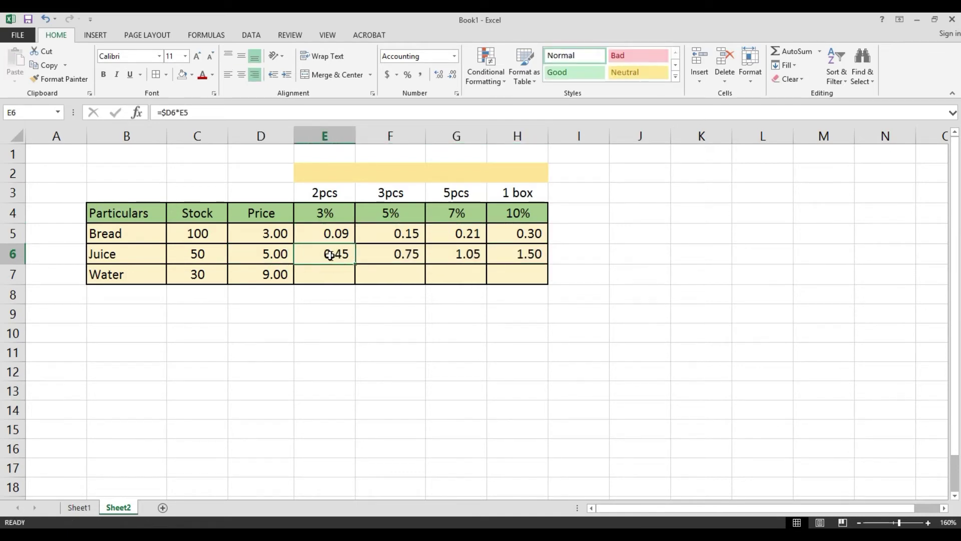
Review the cell references of the Juice discount formulas from E6 across to H6
double_click(330, 256)
key(Escape)
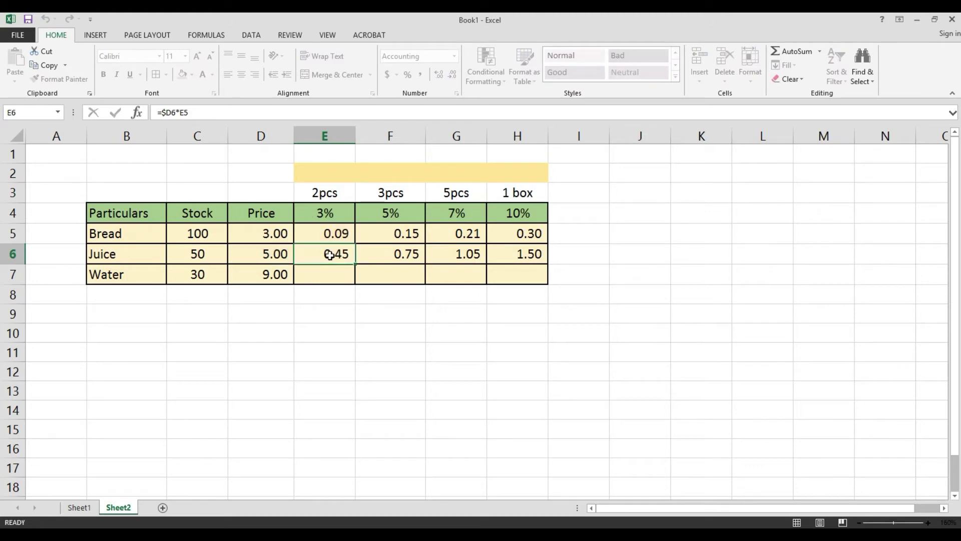
key(Right)
key(F2)
key(Escape)
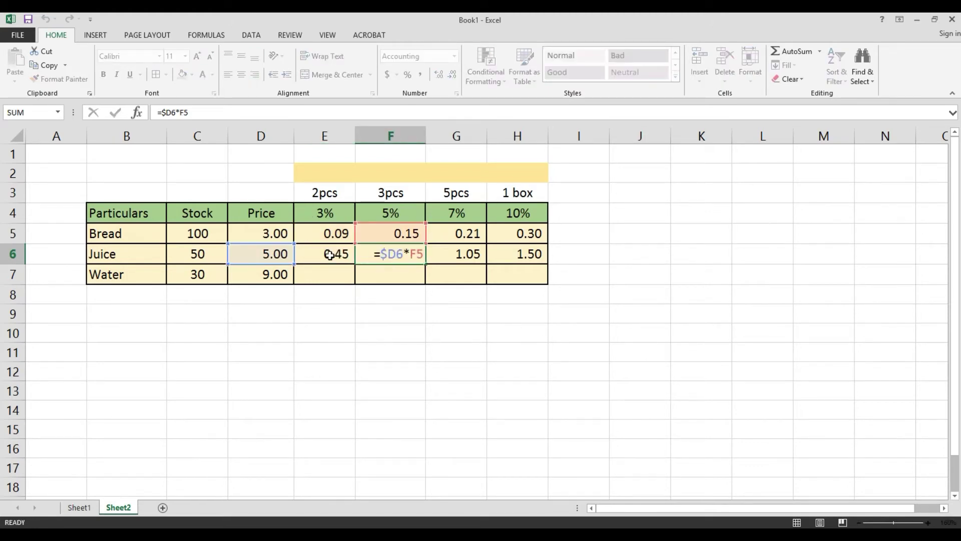
key(F2)
key(Escape)
key(Right)
key(F2)
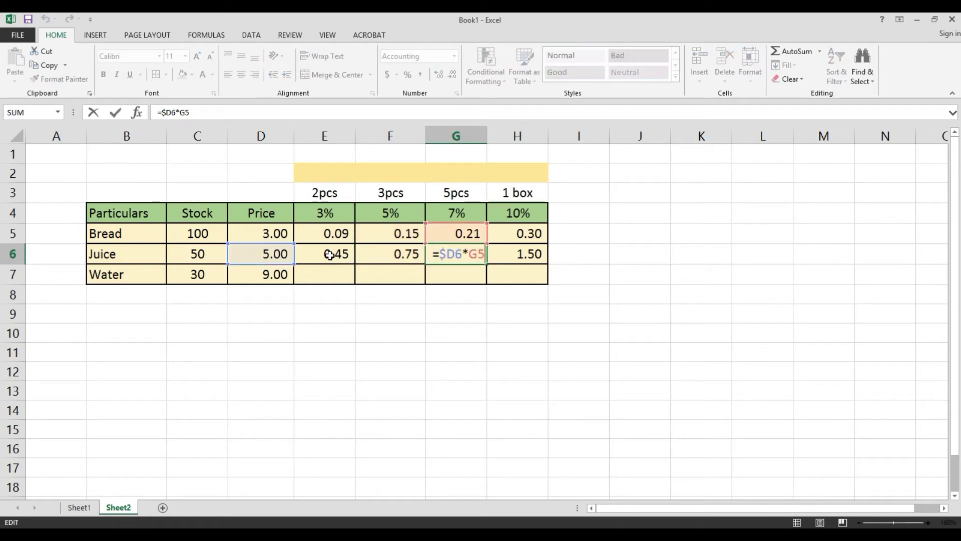
key(Escape)
key(Right)
key(F2)
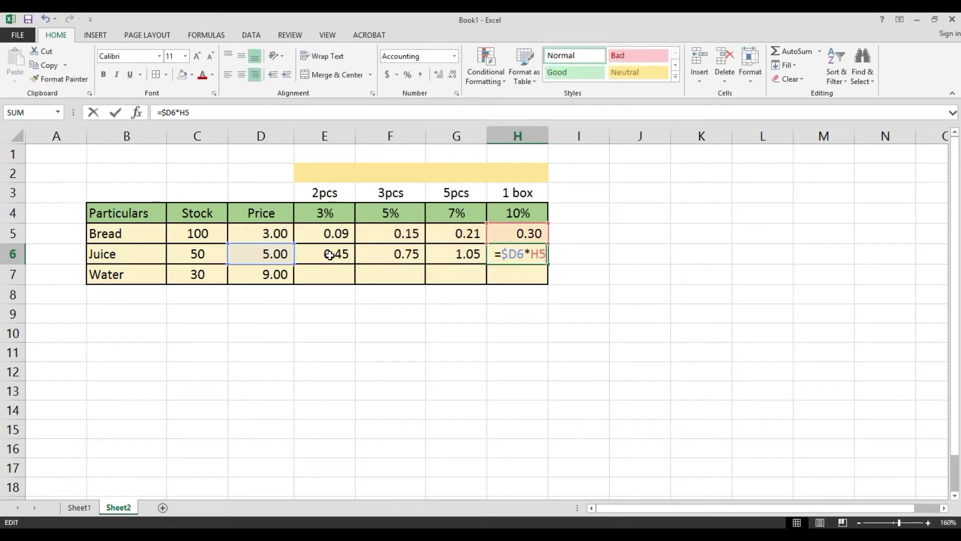
key(Escape)
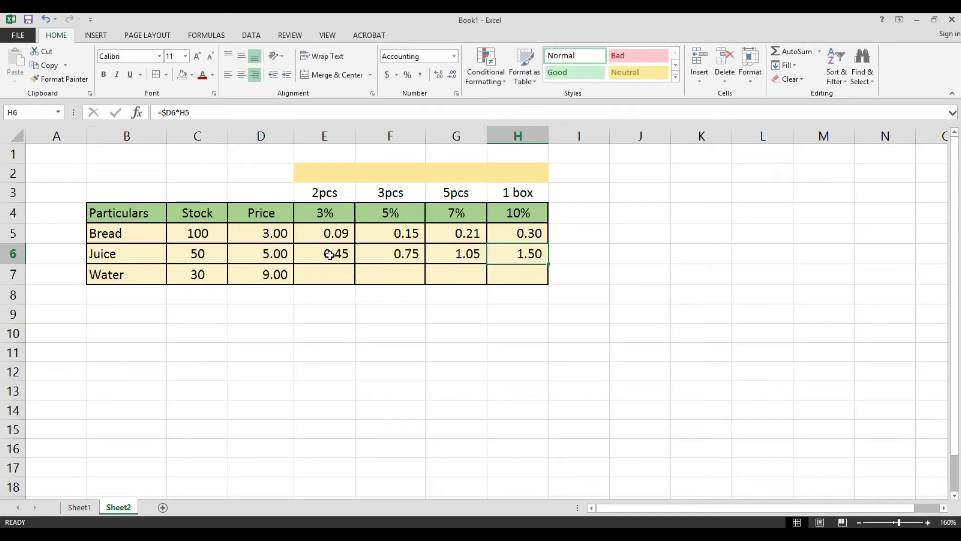
Clear the Bread and Juice discounts in E5:H6 and enter the formula =D5*E$4 in E5
drag(326, 233, 526, 250)
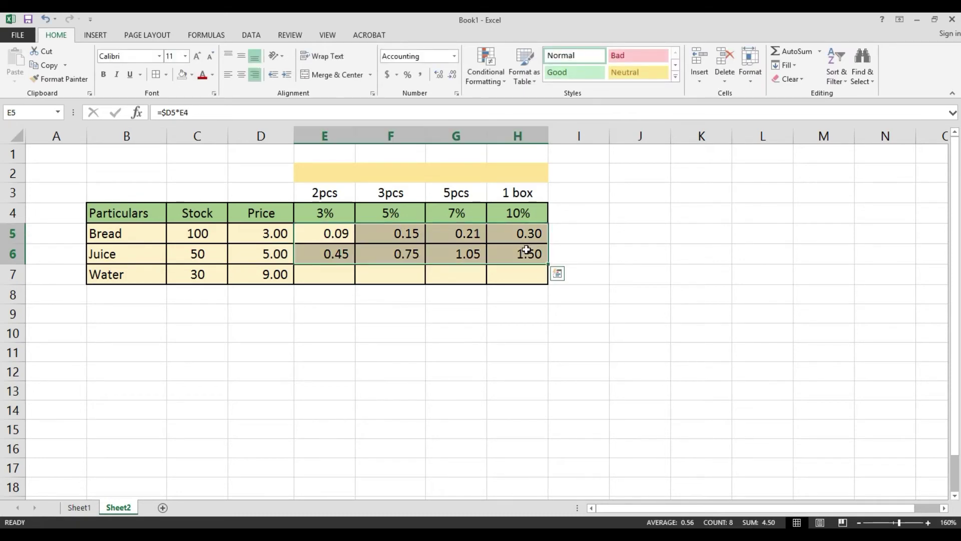
key(ctrl+z)
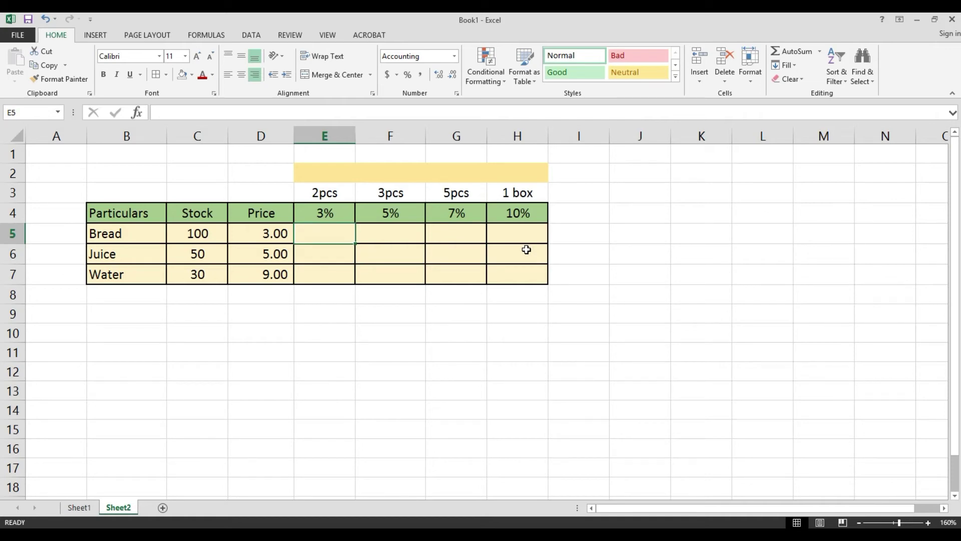
text(=)
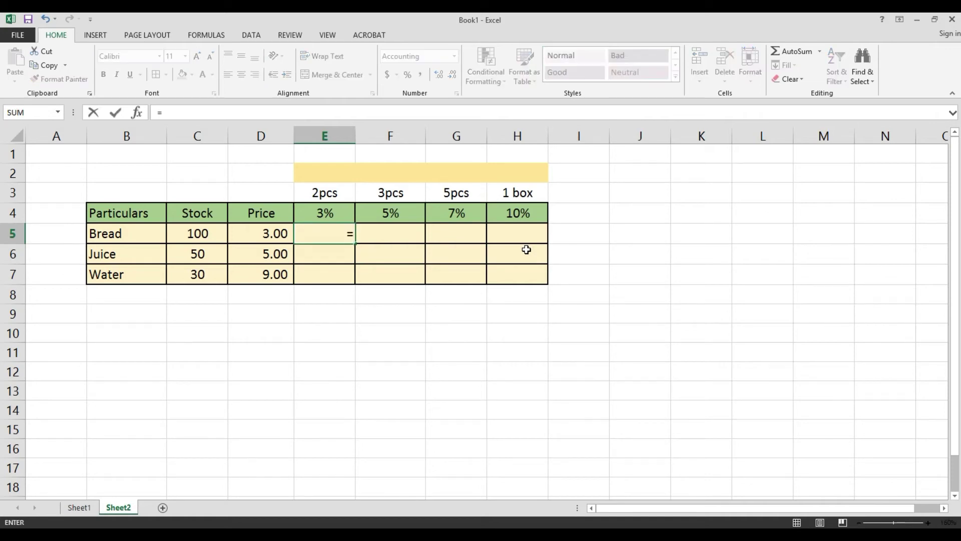
click(266, 236)
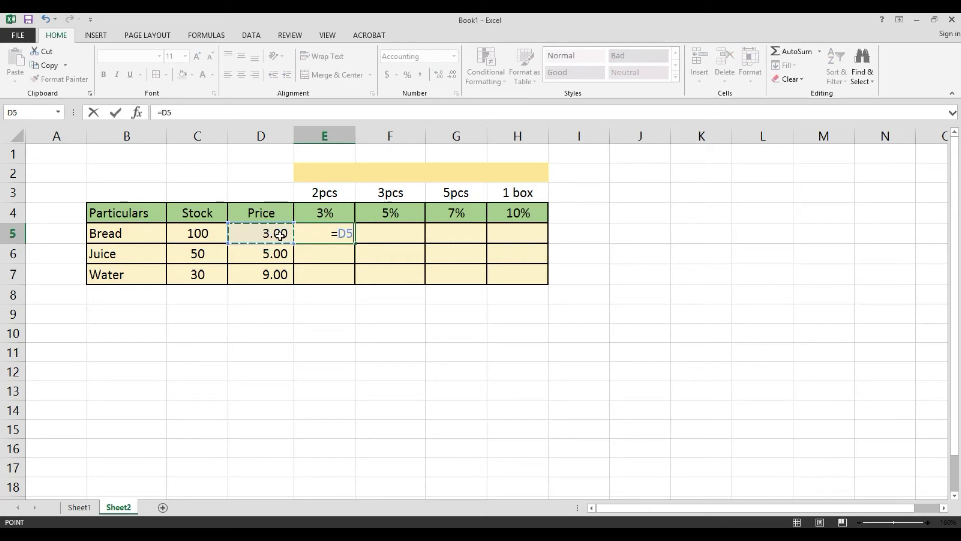
text(*)
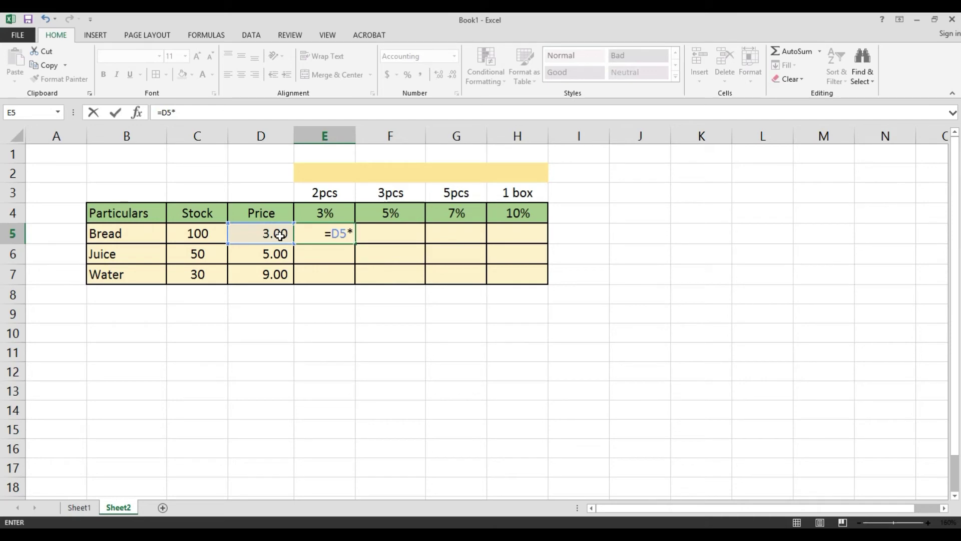
click(319, 215)
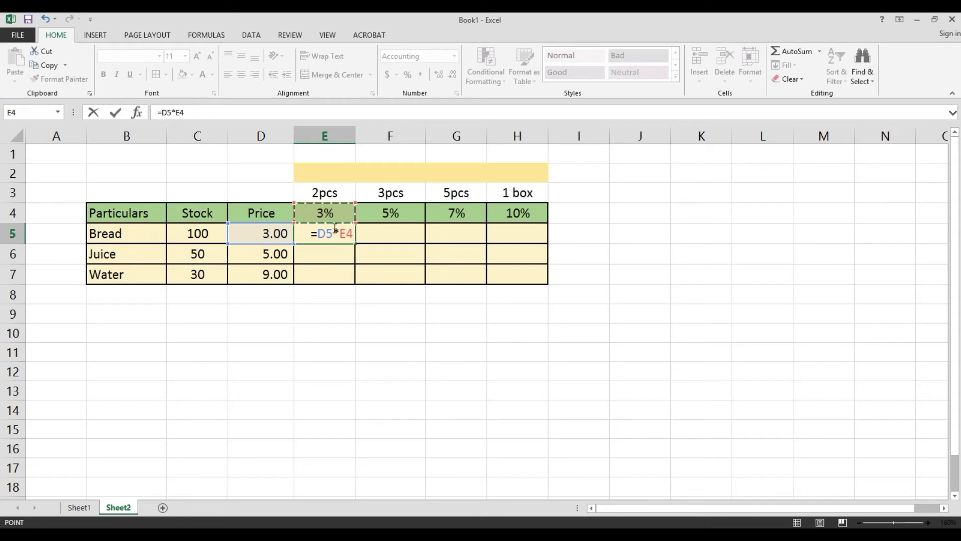
key(F4)
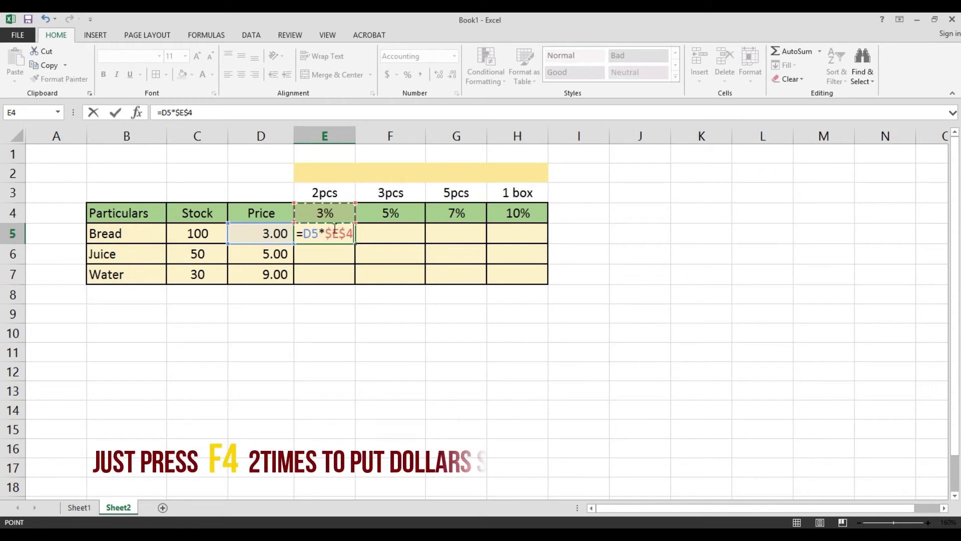
key(F4)
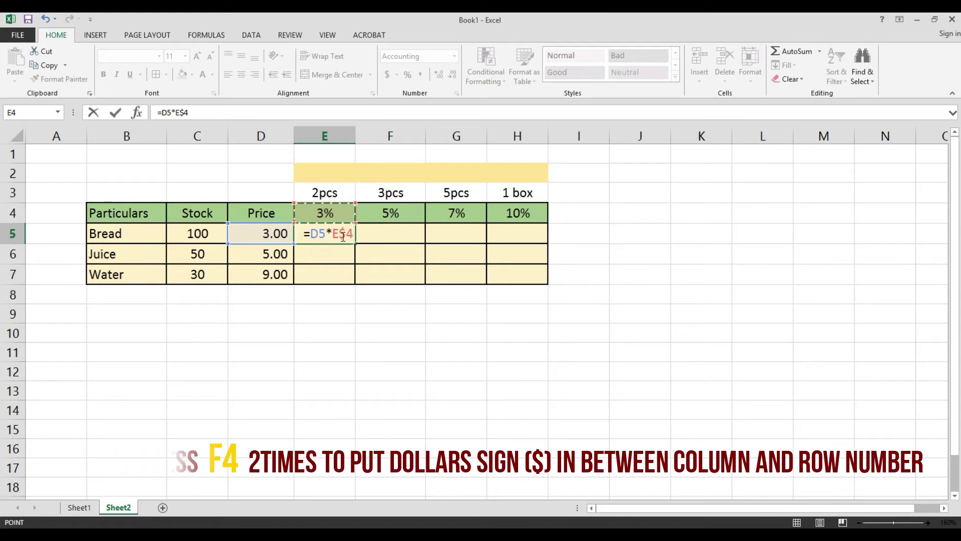
click(334, 234)
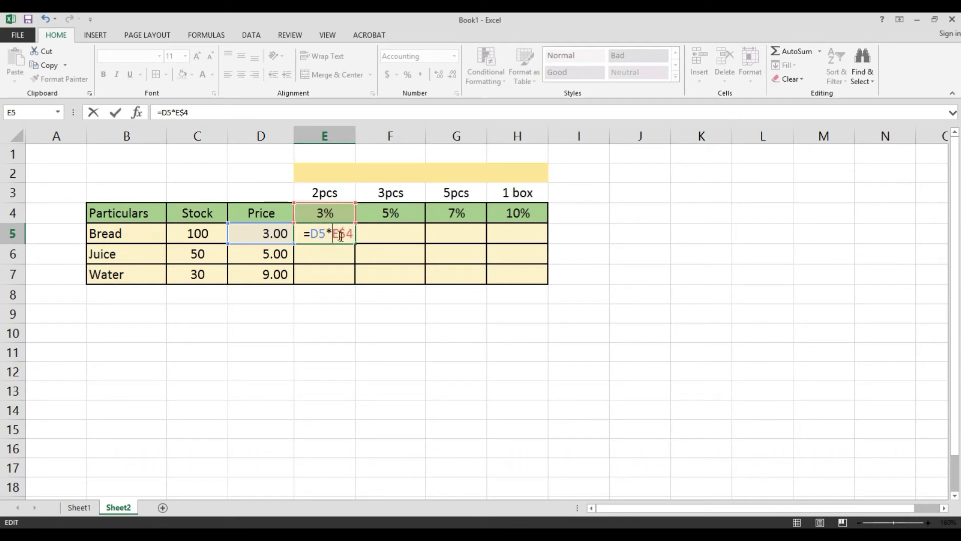
drag(339, 235, 345, 236)
key(Return)
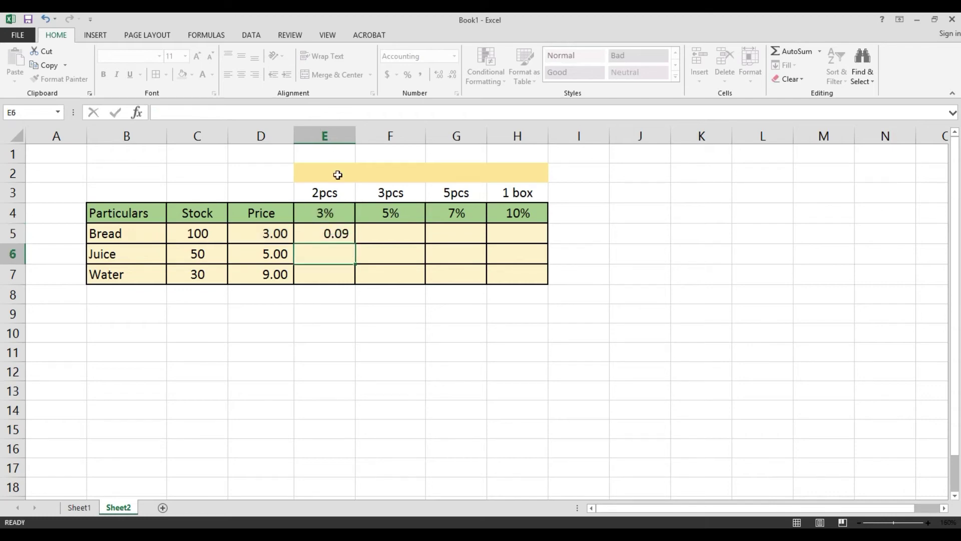
Check the references of the Bread formula in E5 and copy it down into the Juice cell E6
click(317, 239)
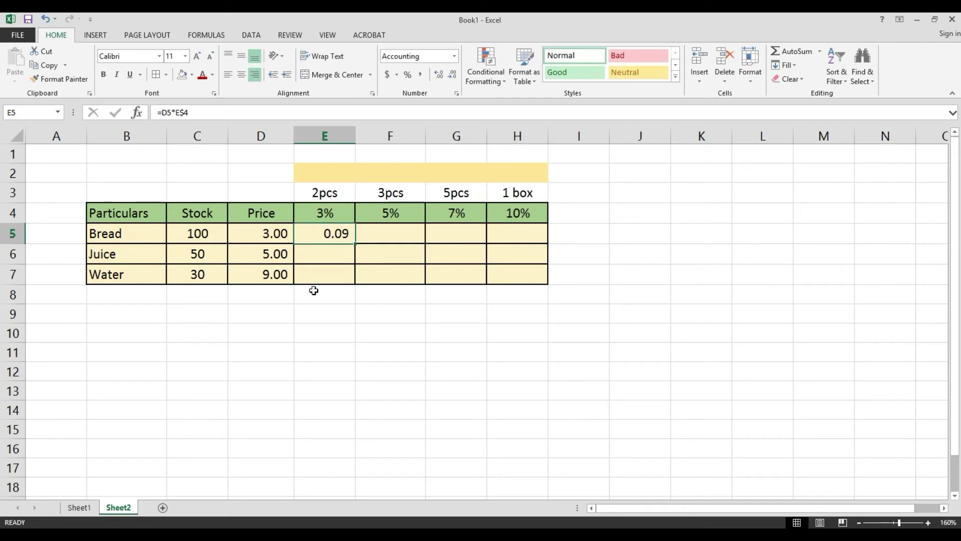
key(F2)
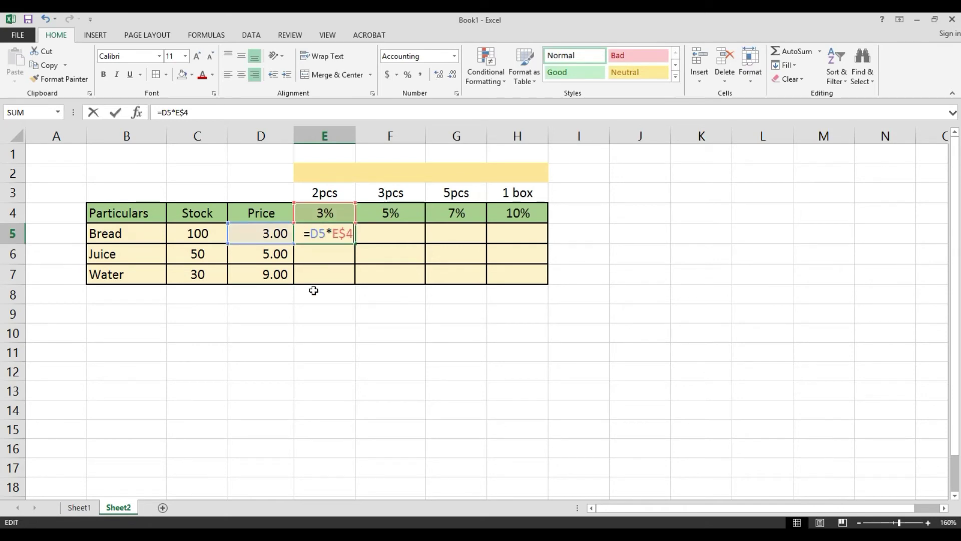
key(Escape)
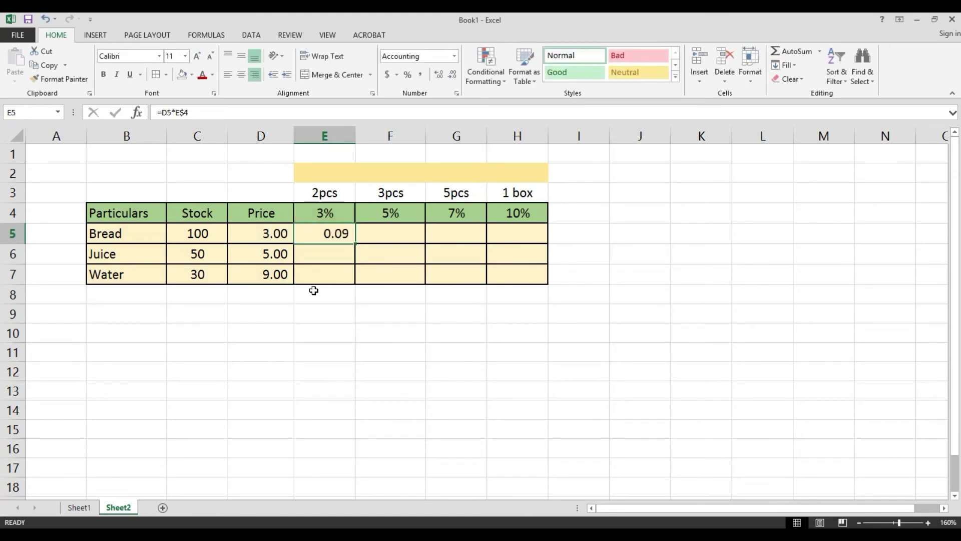
key(ctrl+c)
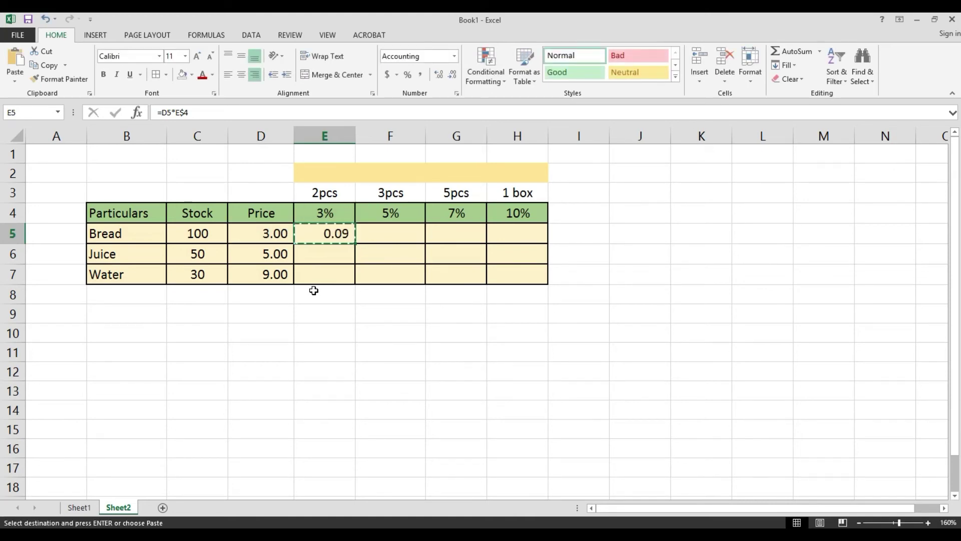
key(Down)
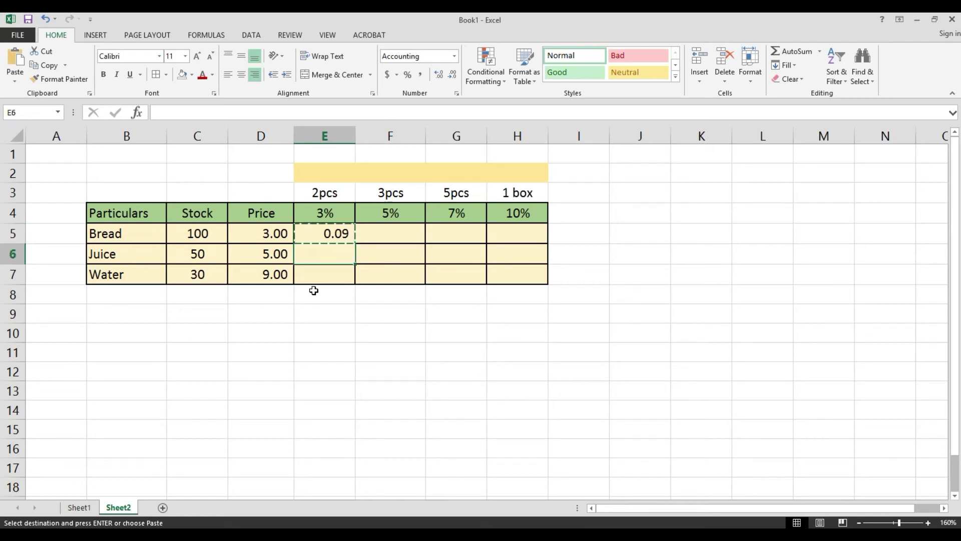
key(Return)
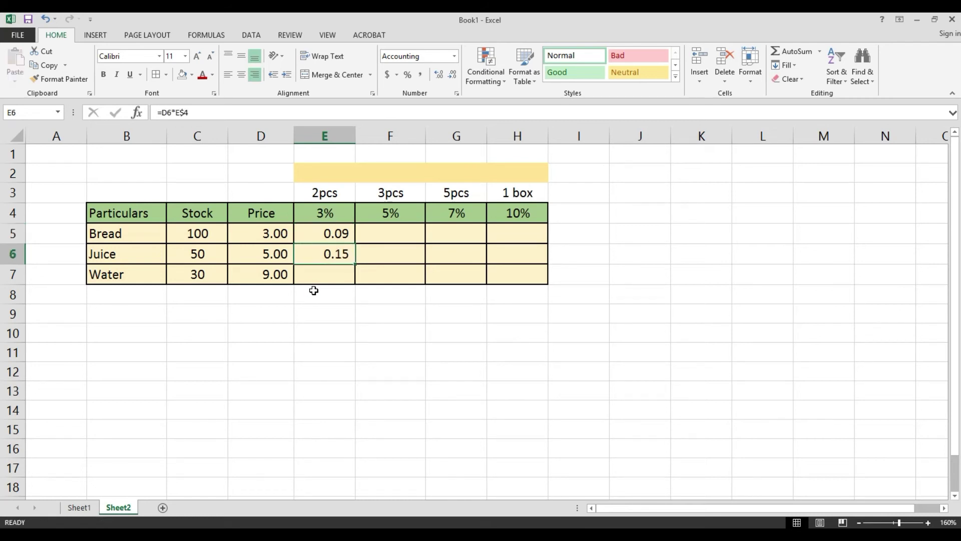
Check the Juice formula in E6, copy it down into the Water cell E7 and inspect the references there
key(F2)
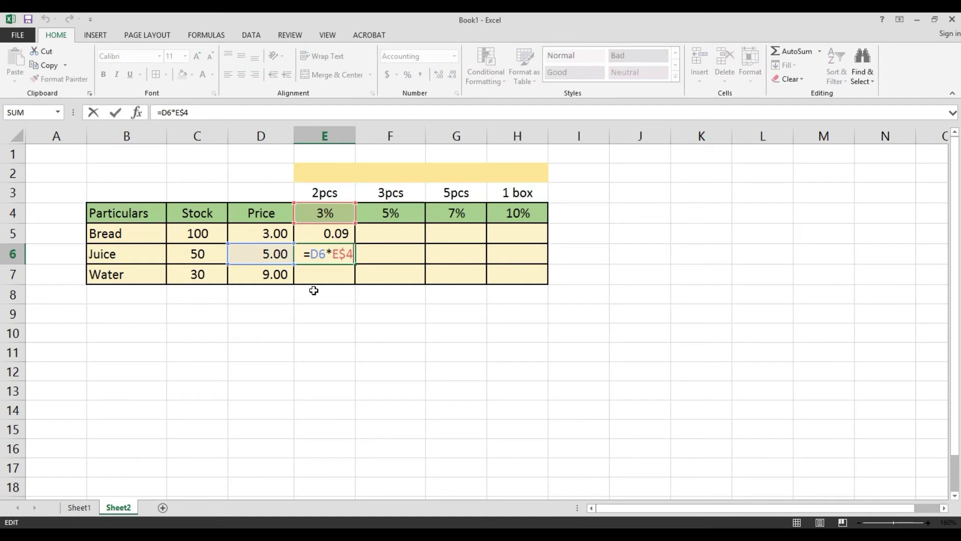
key(Escape)
key(ctrl+c)
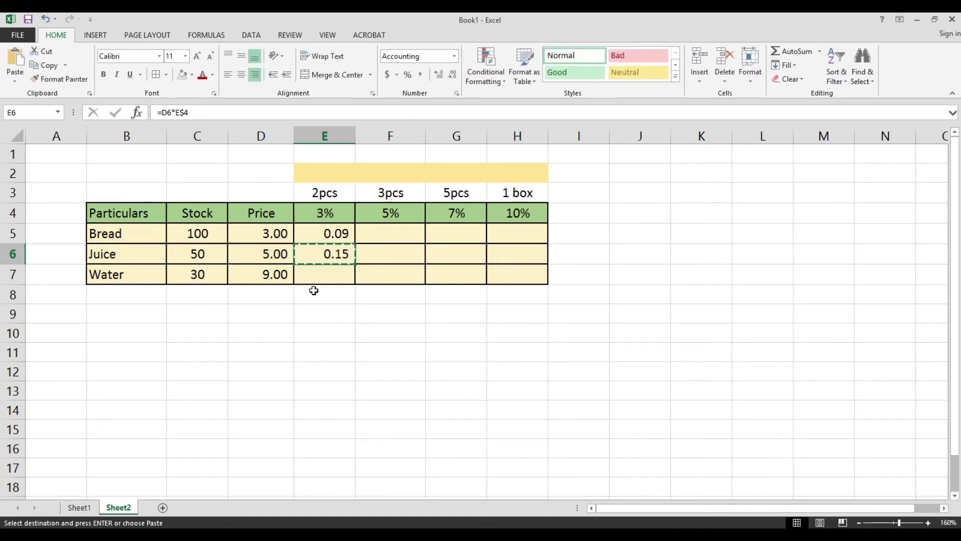
key(Down)
key(Return)
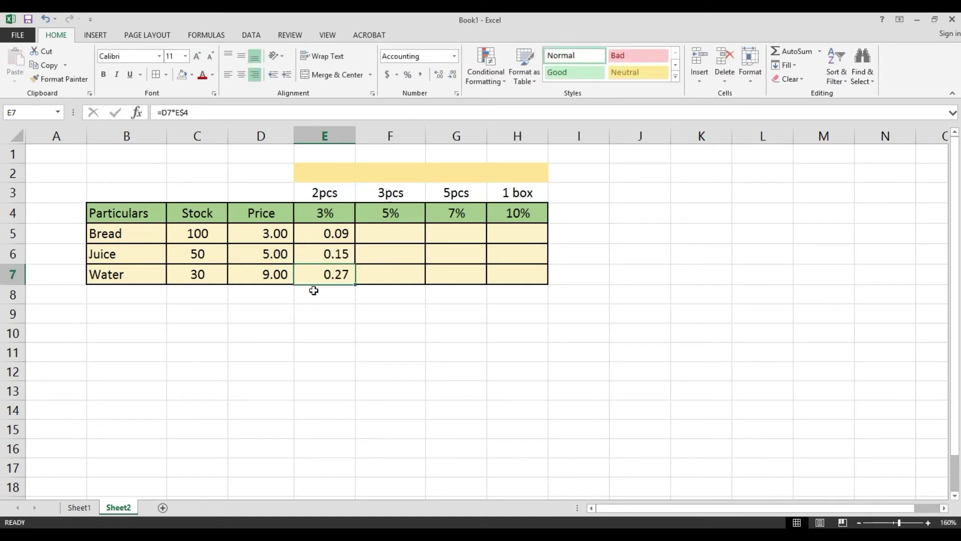
key(F2)
key(Escape)
Recheck the Bread formula in E5 and copy it across into the 3pcs cell F5
key(Up)
key(Up)
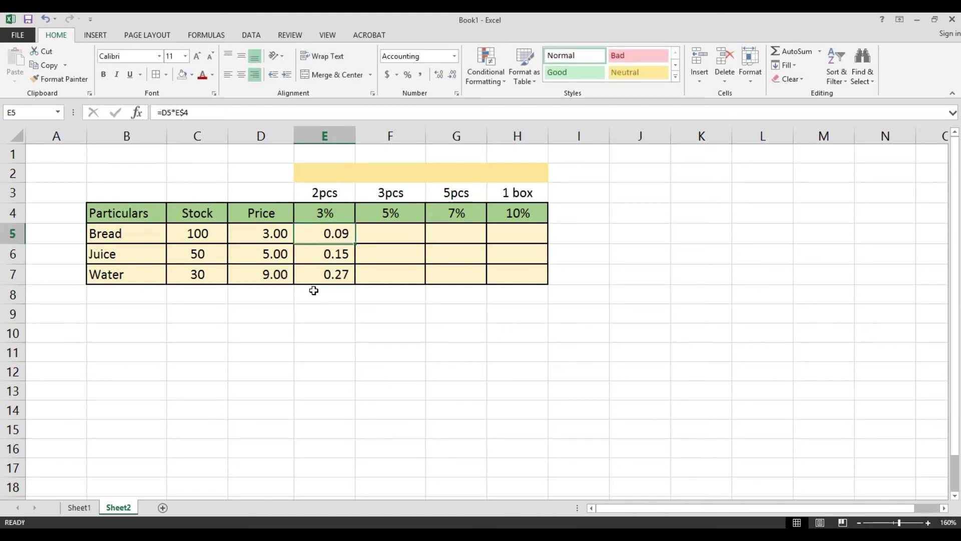
key(F2)
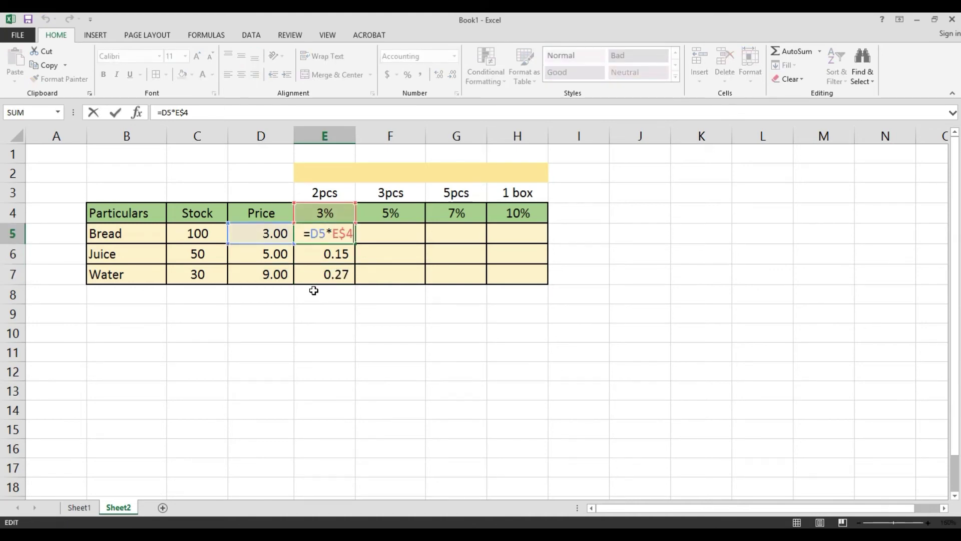
key(Escape)
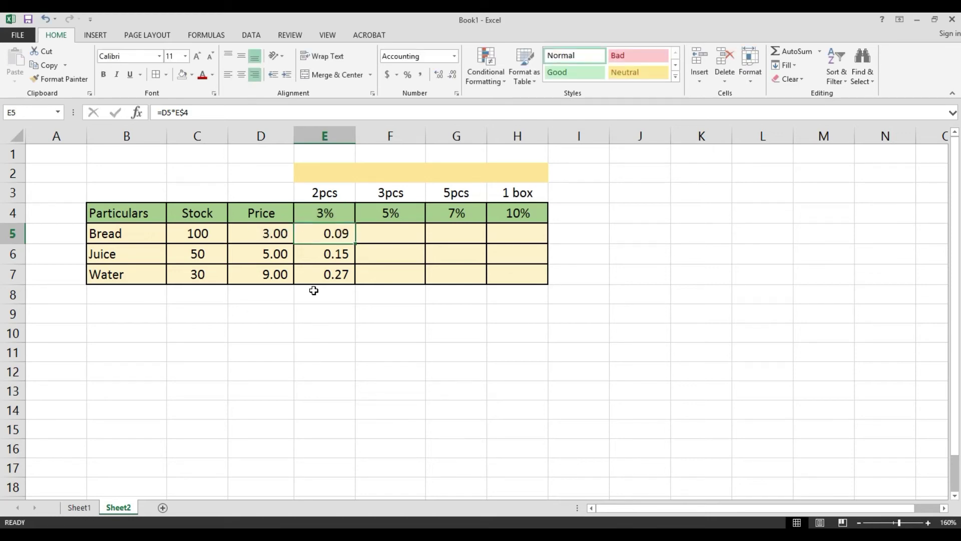
key(ctrl+c)
key(Right)
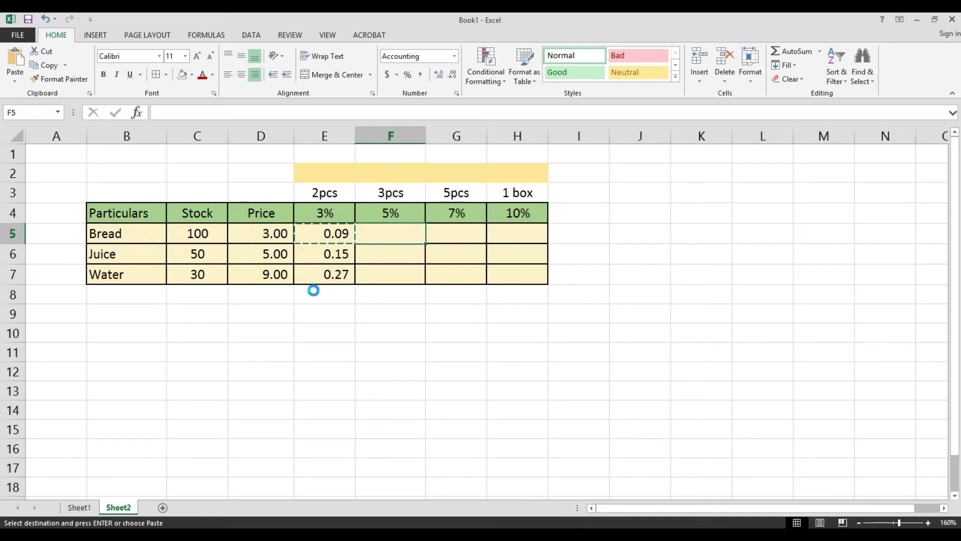
key(Return)
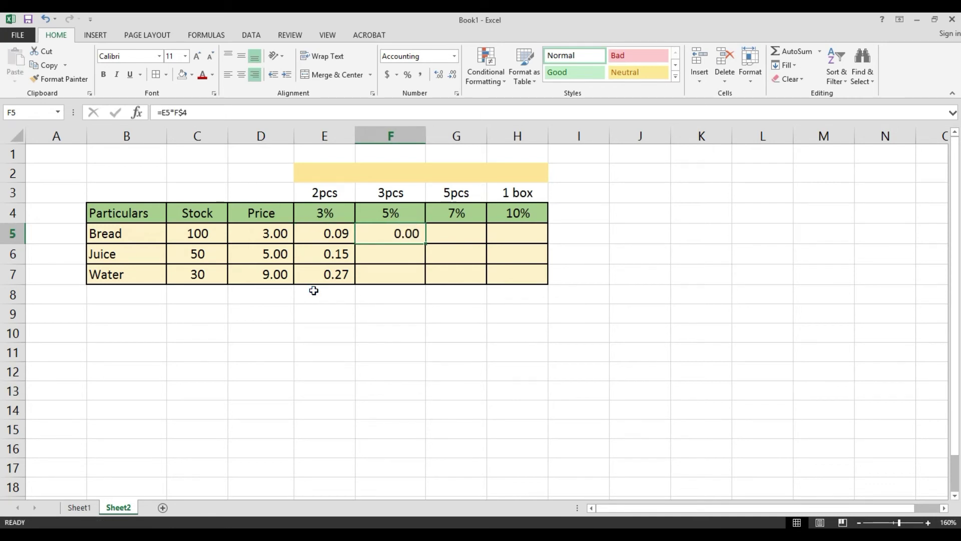
Examine which price and percentage cells the copied Bread formula in F5 refers to
key(Up)
key(Down)
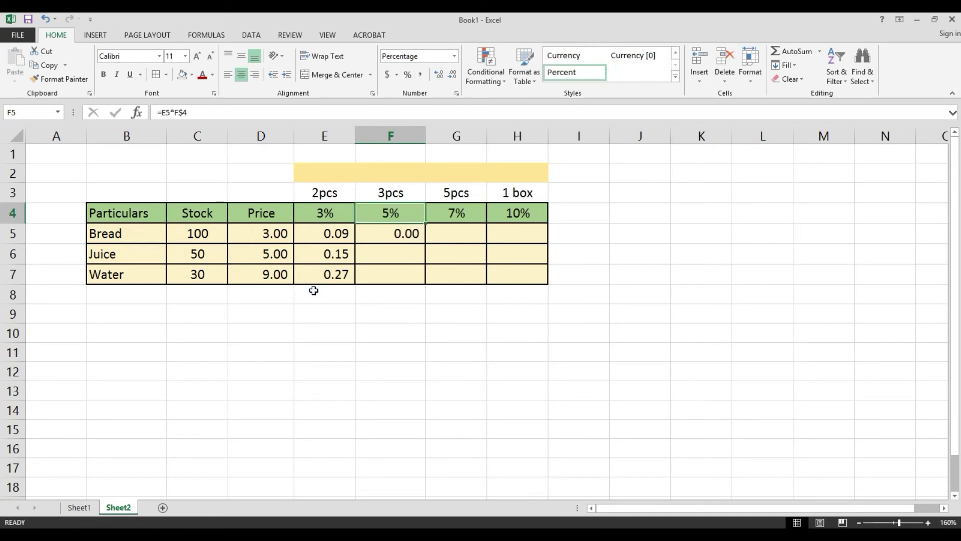
key(Up)
key(Down)
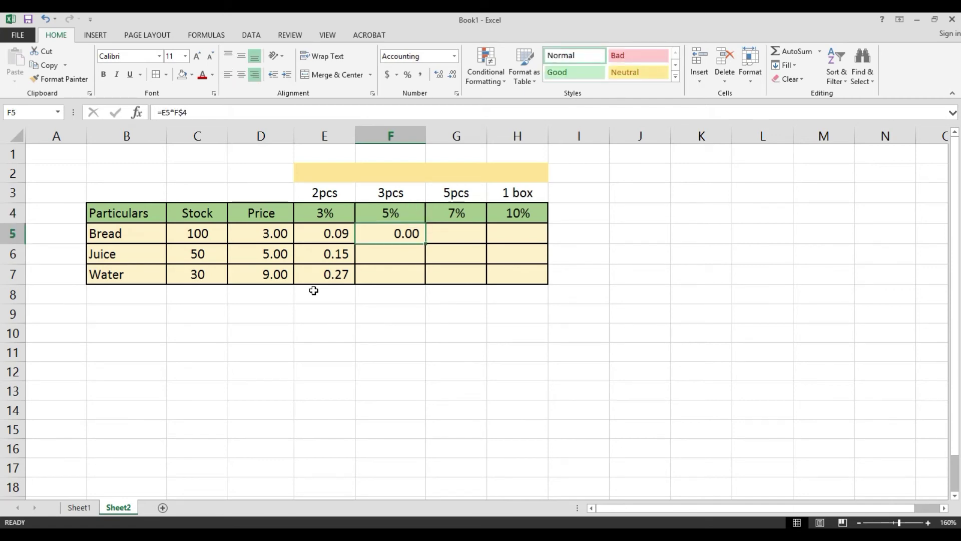
key(F2)
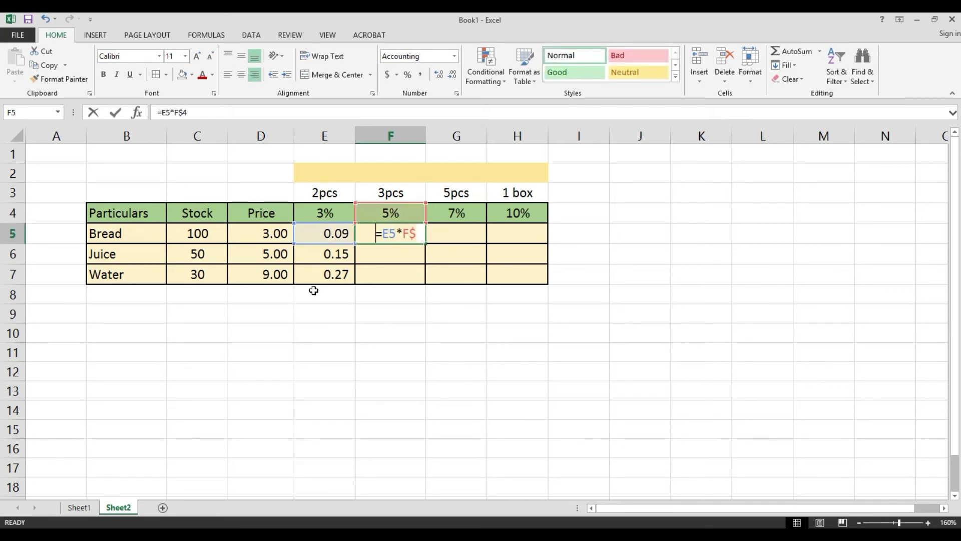
key(Escape)
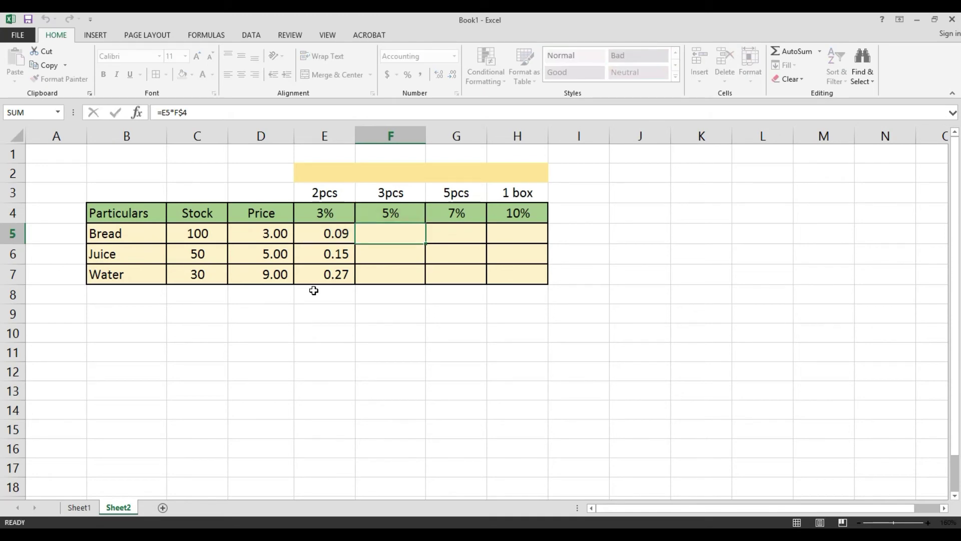
Copy the 3pcs Bread formula in F5 across into G5, and copy G5 down into the Juice cell G6
key(ctrl+c)
key(Right)
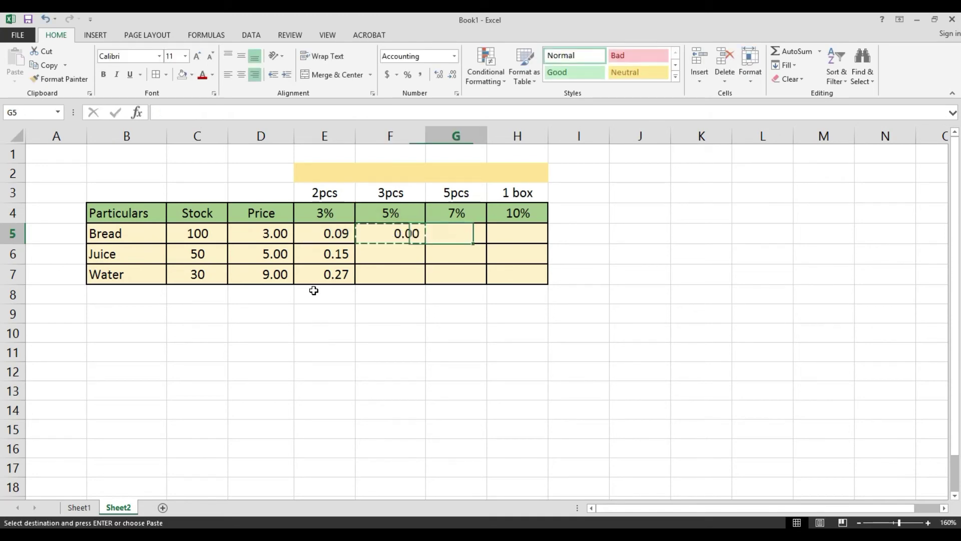
key(Return)
key(ctrl+c)
key(Down)
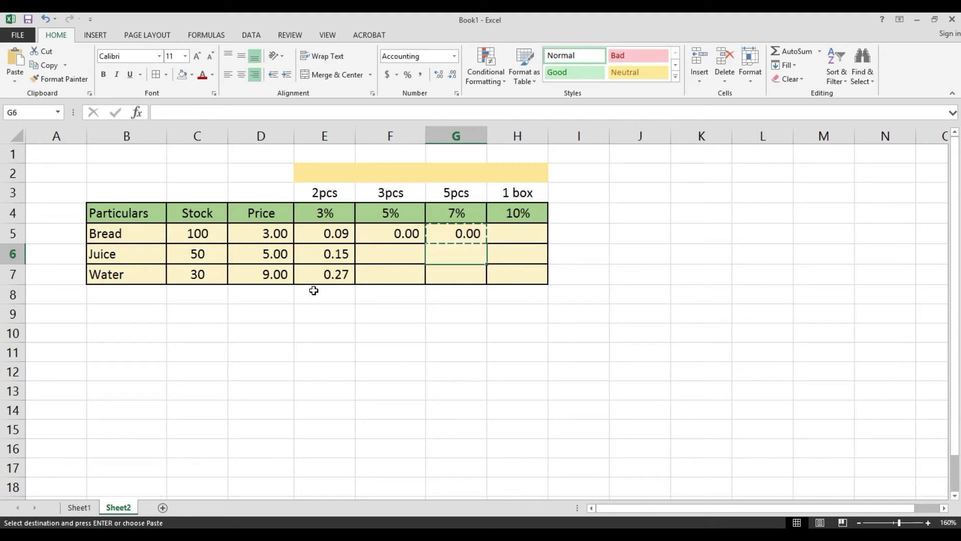
key(Return)
Check the references of the 5pcs Bread formula in G5 and copy it down into G6 again
key(Up)
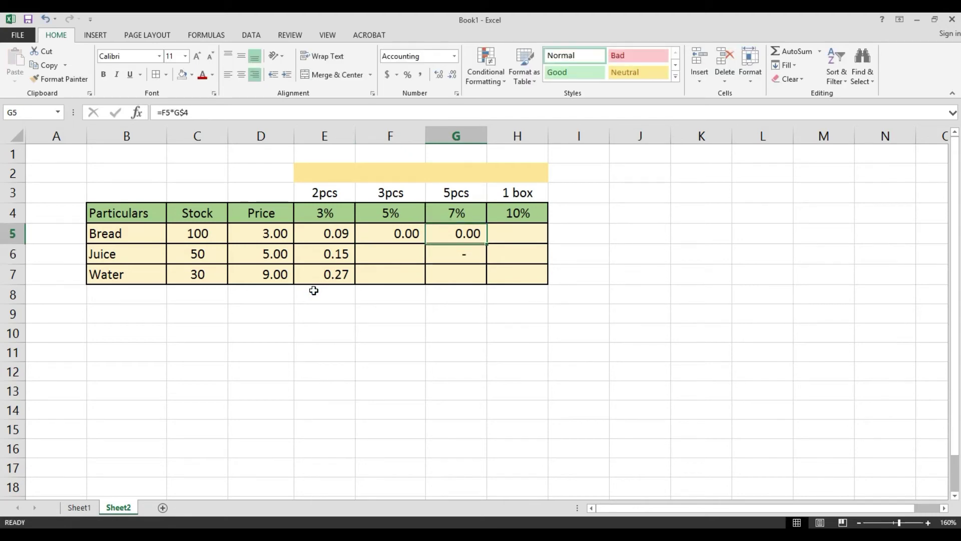
key(F2)
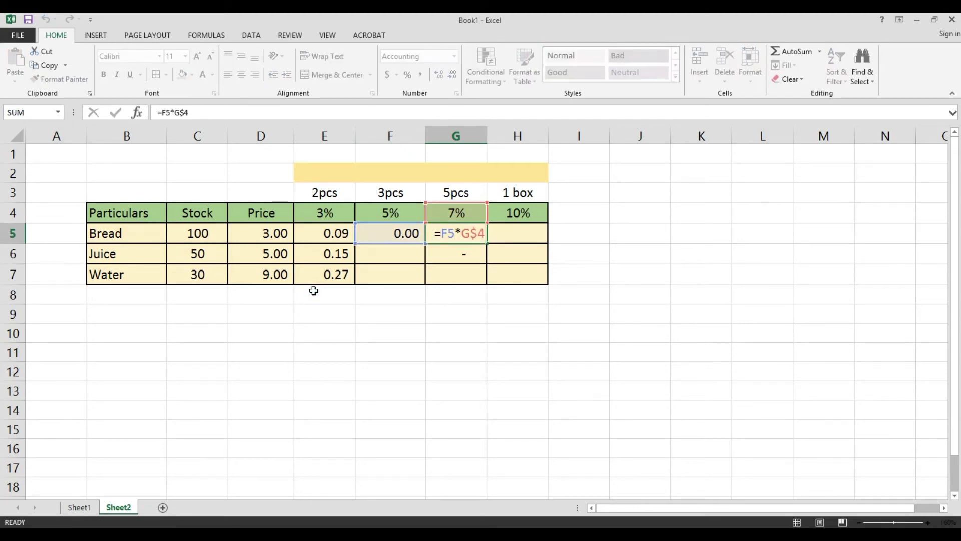
key(Return)
key(Up)
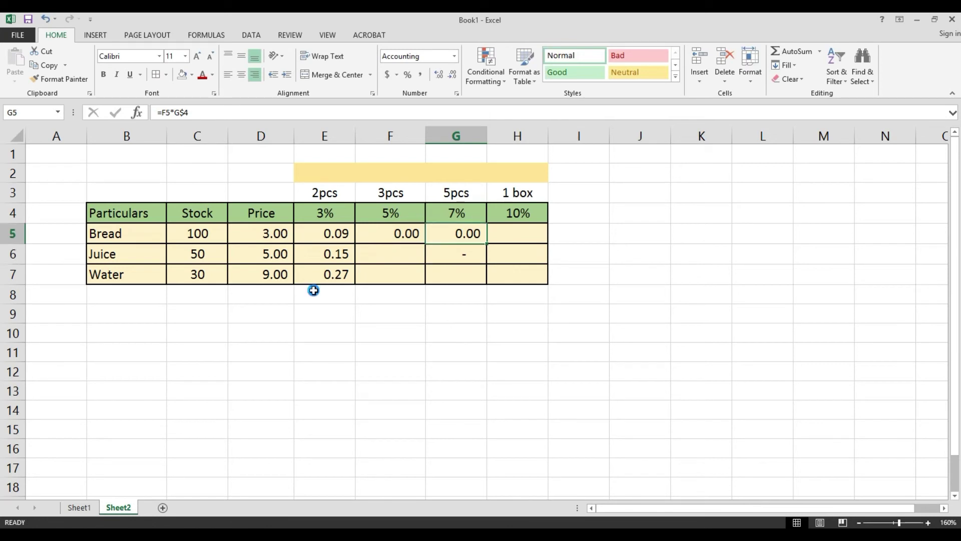
key(ctrl+c)
key(Down)
key(Return)
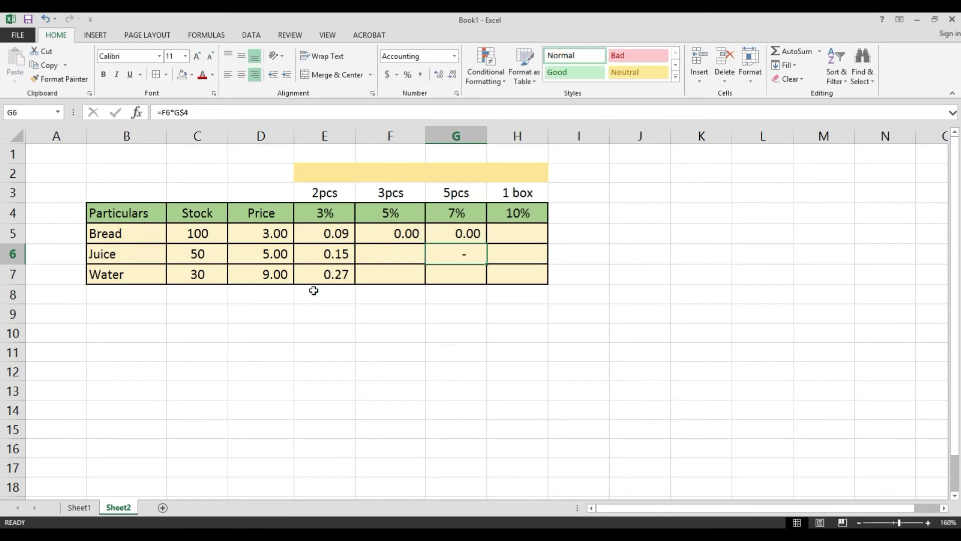
Check the references of the Juice formula in G6 and fill it down into the Water cell G7
key(F2)
key(Escape)
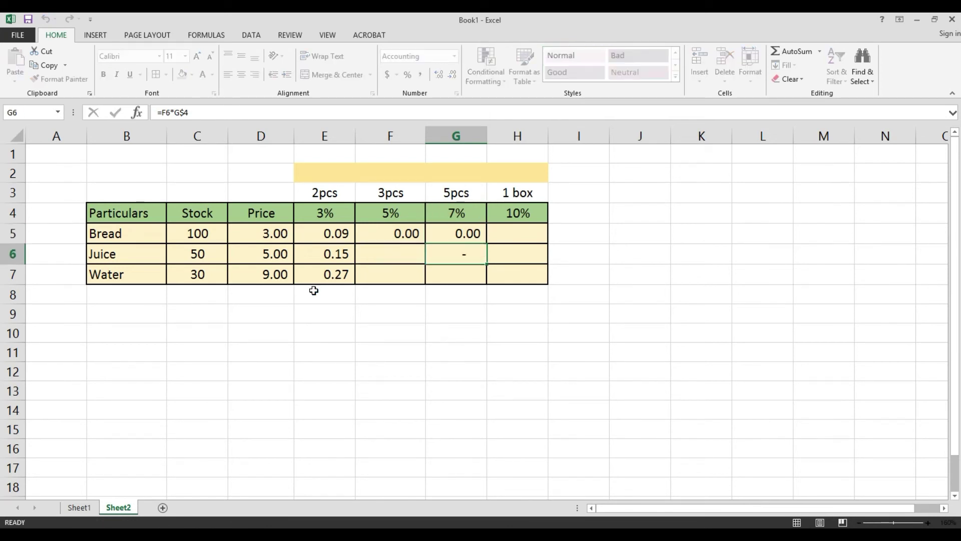
key(F2)
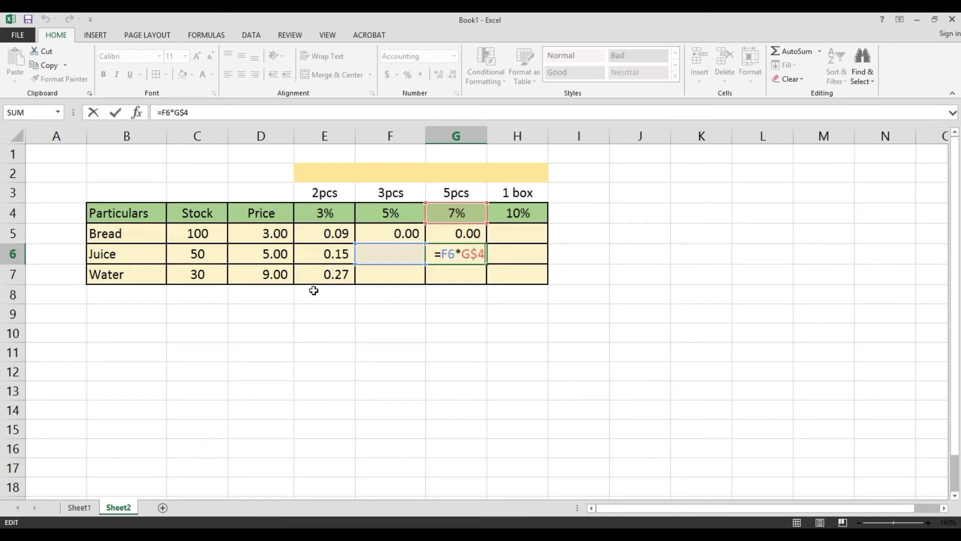
key(Escape)
key(Down)
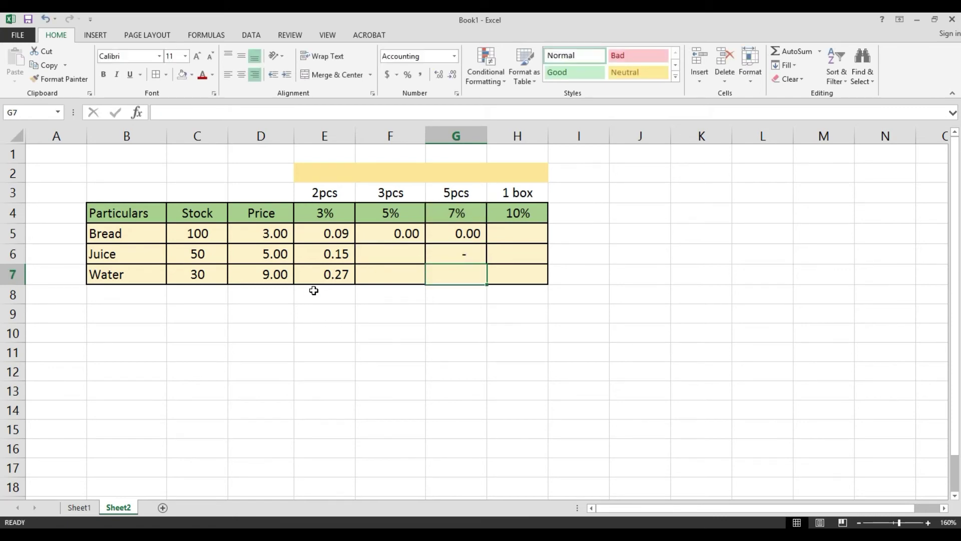
key(ctrl+d)
Clear the discount formulas from the range E5:G7 and return to E5
drag(320, 235, 443, 278)
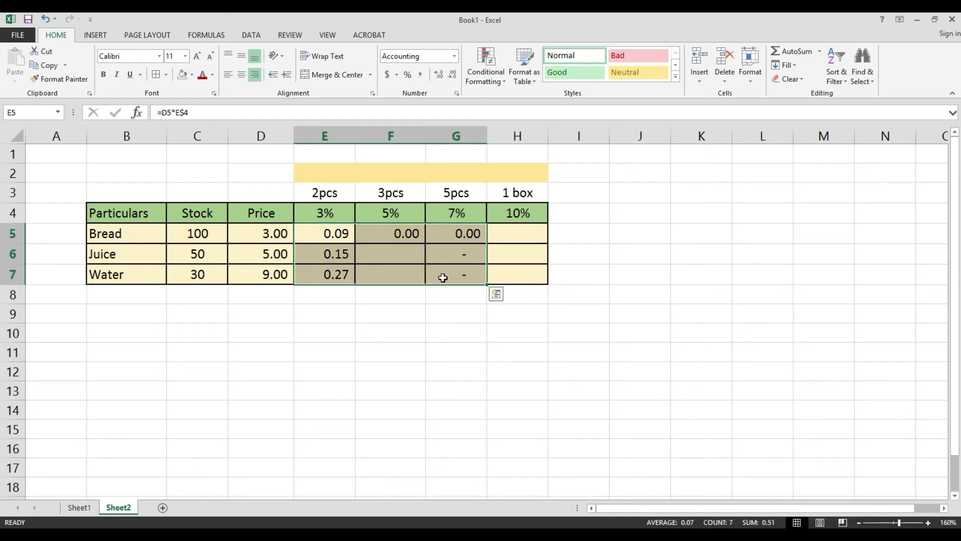
key(Delete)
key(Down)
key(Up)
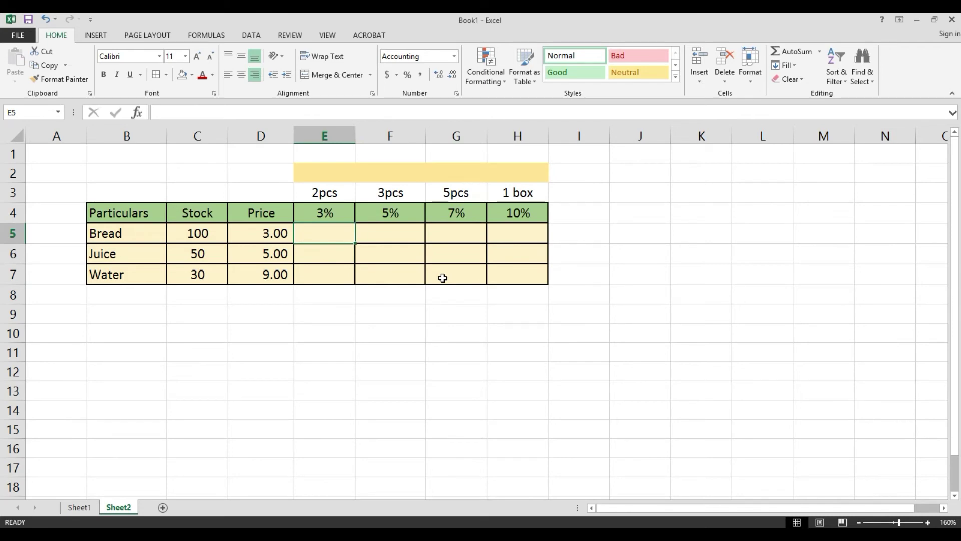
Start a multiplication formula in E5 with the Bread price as a column-locked reference, =$D5*
text(=)
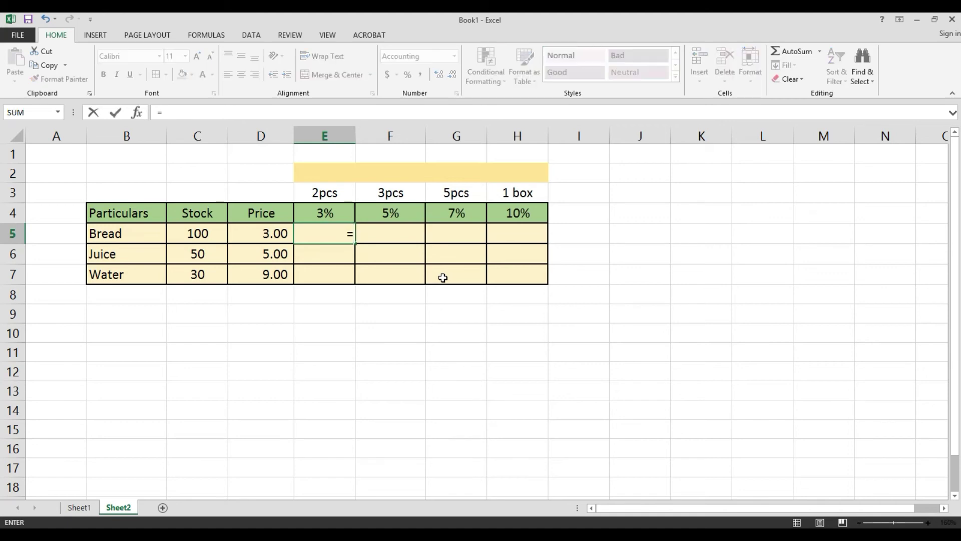
click(248, 234)
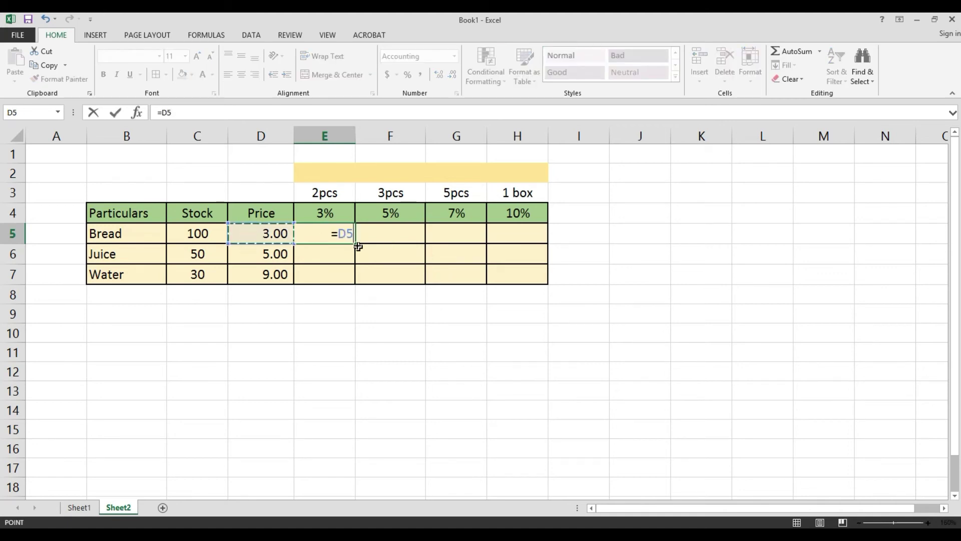
click(341, 235)
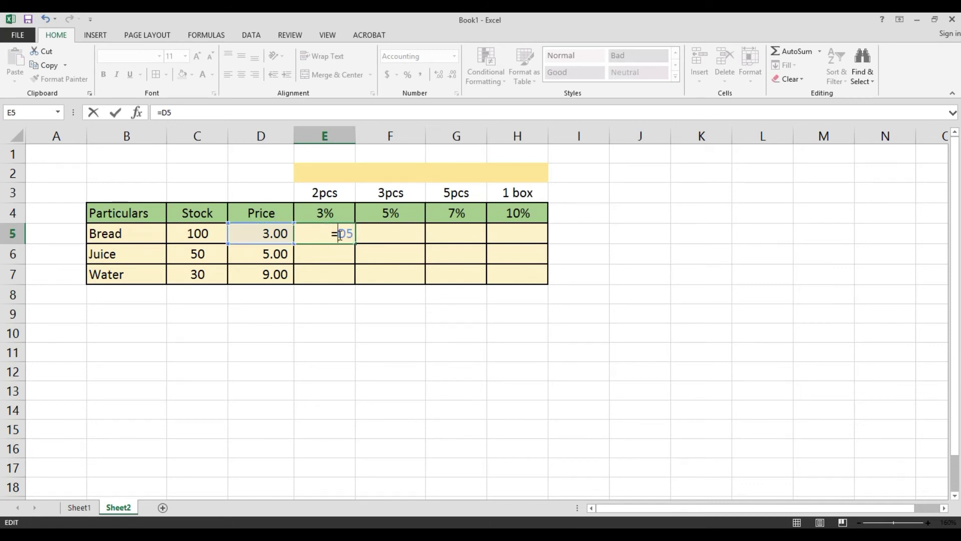
text($D5)
text(*)
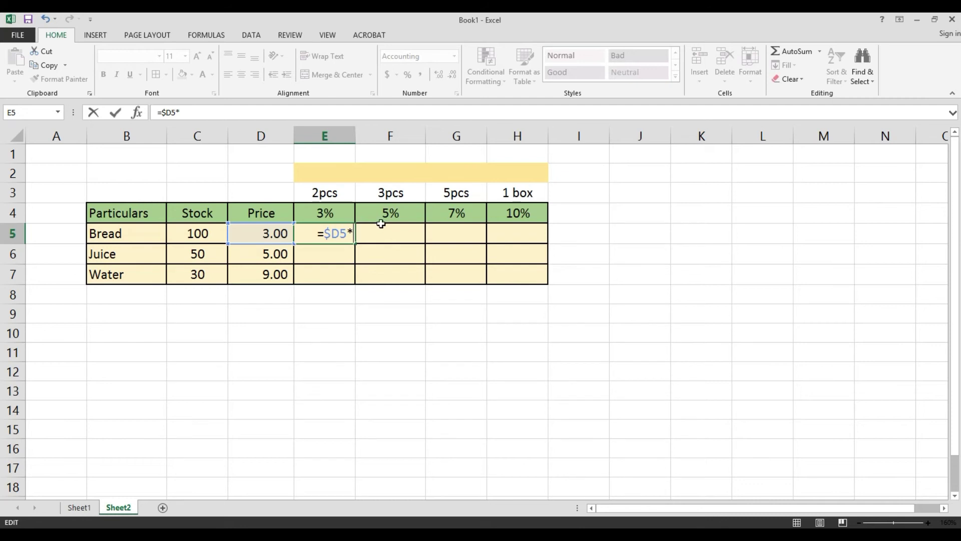
Complete the E5 formula as =$D5*E$4, using the 2pcs percentage cell with its row locked
click(322, 213)
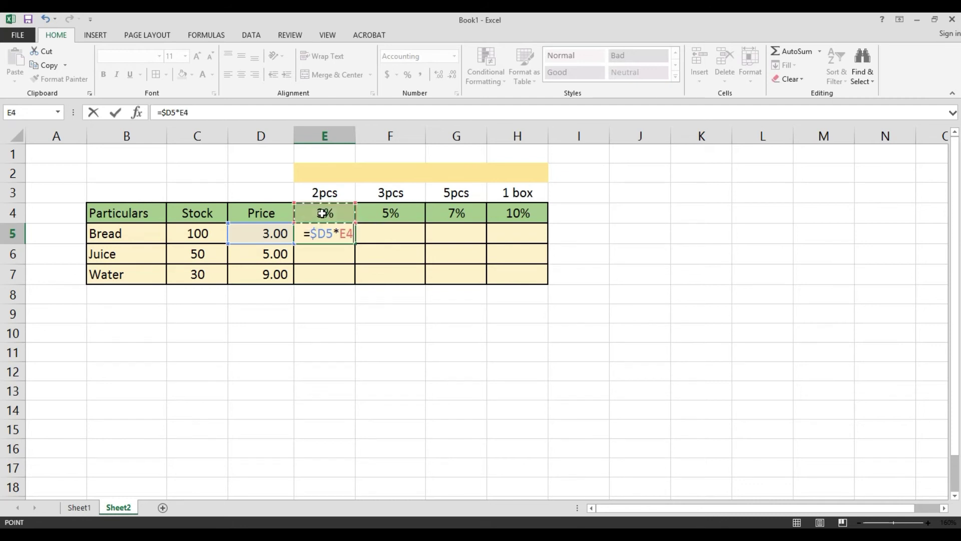
click(345, 233)
drag(340, 233, 346, 235)
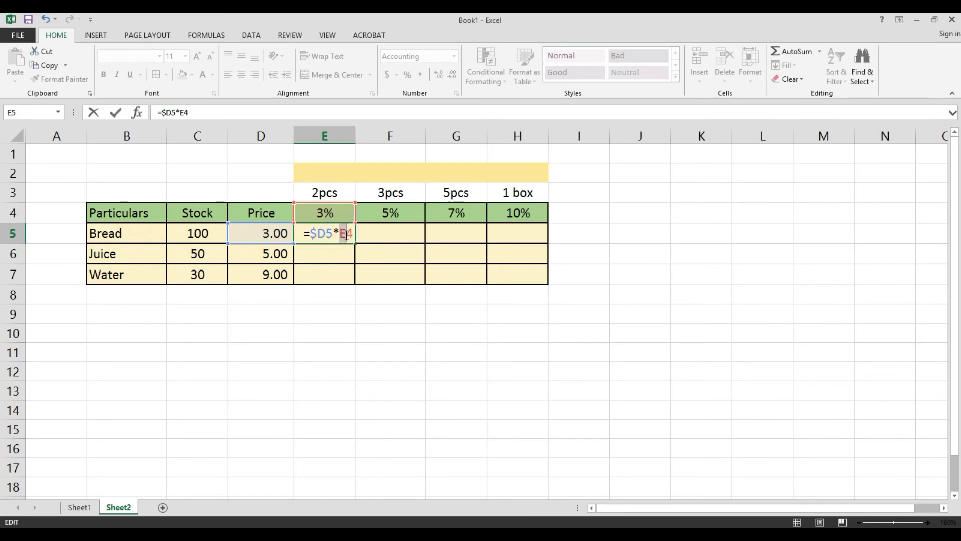
click(348, 233)
text($)
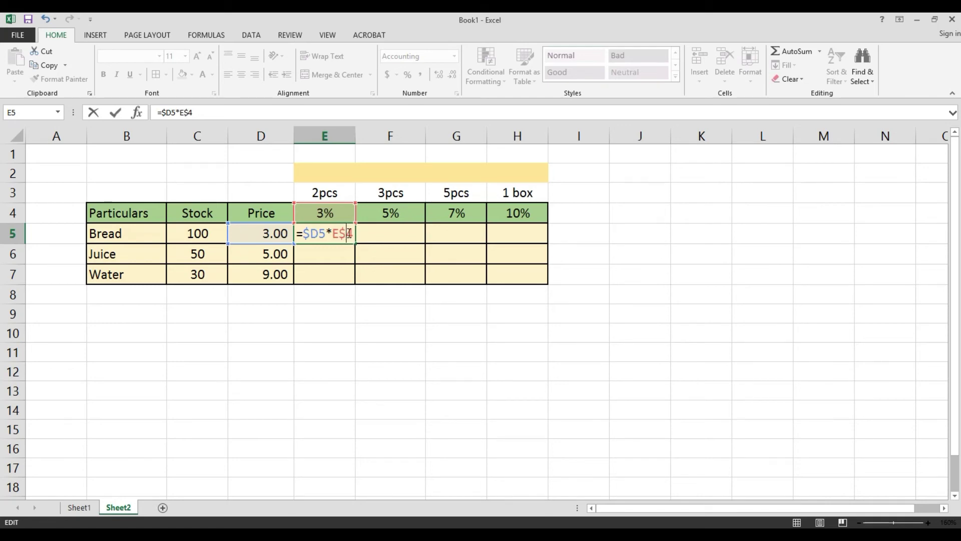
click(305, 233)
drag(304, 232, 308, 234)
click(338, 233)
drag(339, 235, 344, 236)
key(Return)
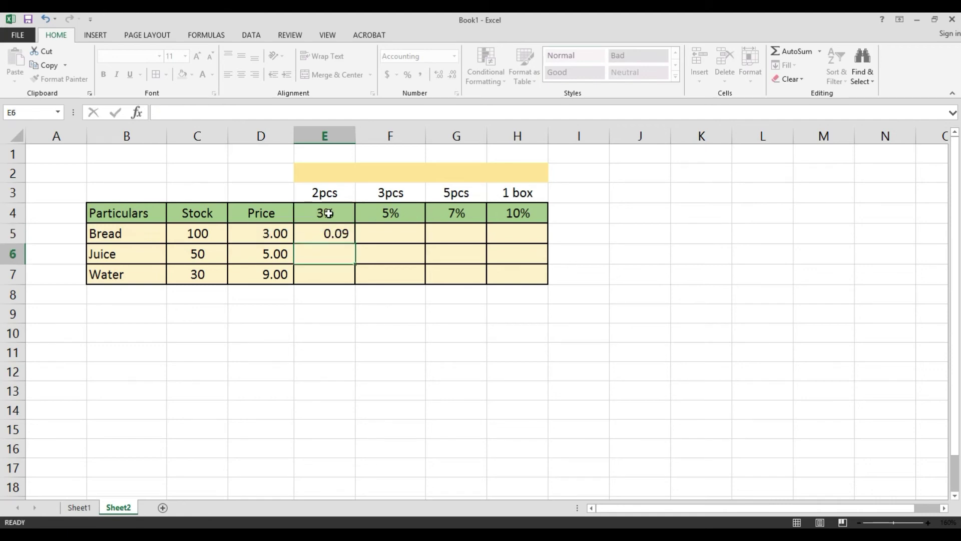
Fill the E5 formula across to H5 and down through row 7, covering E5:H7
key(Up)
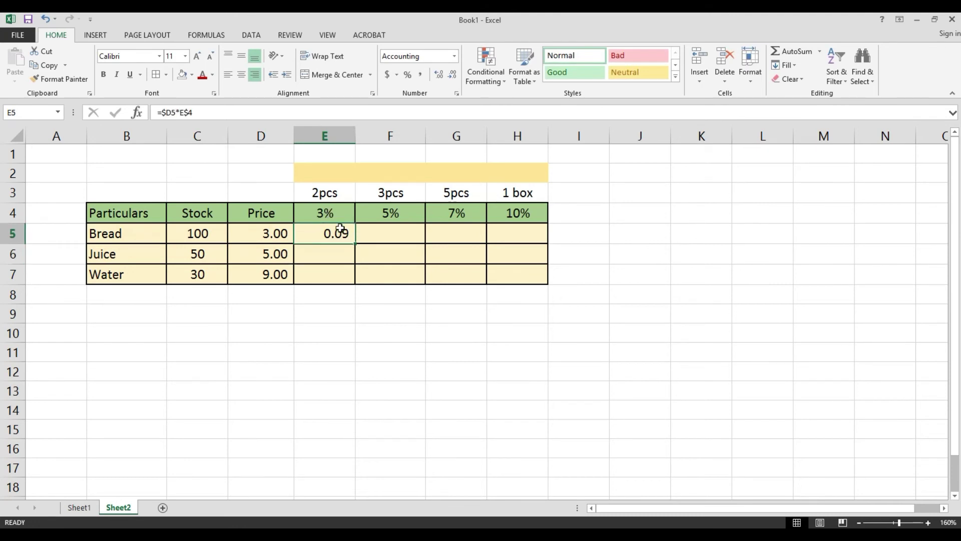
drag(354, 244, 540, 279)
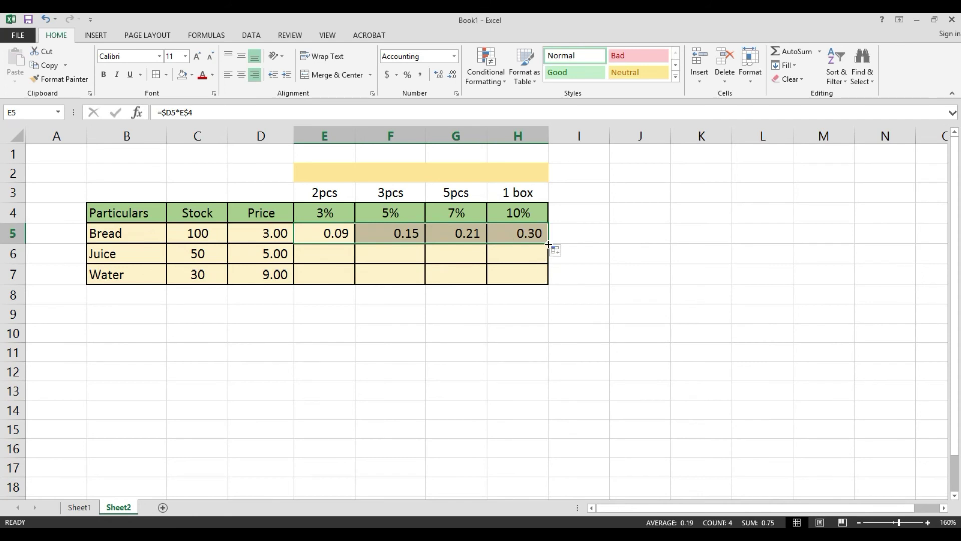
drag(549, 244, 546, 274)
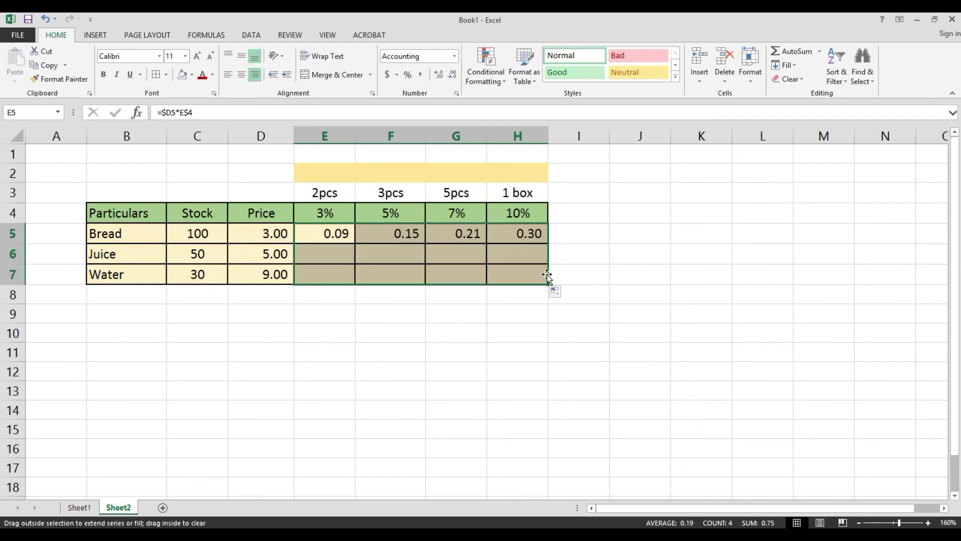
Examine which price and percentage cells the 2pcs formulas in E5, E6 and E7 refer to
click(335, 232)
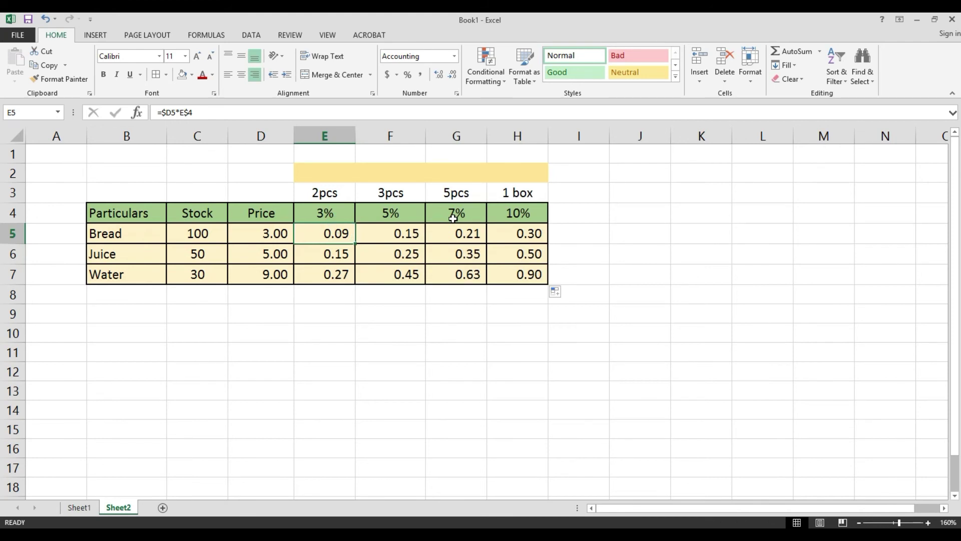
key(F2)
key(Return)
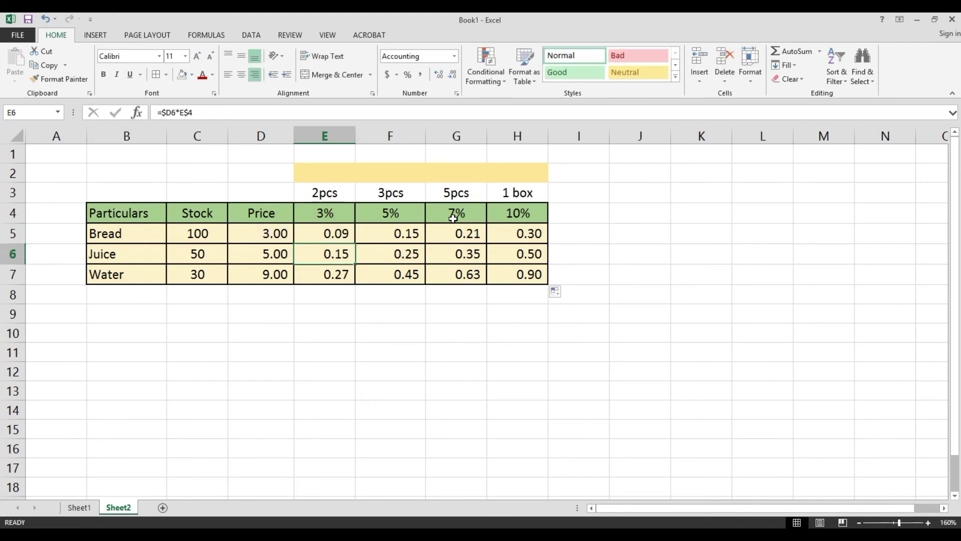
key(F2)
key(Return)
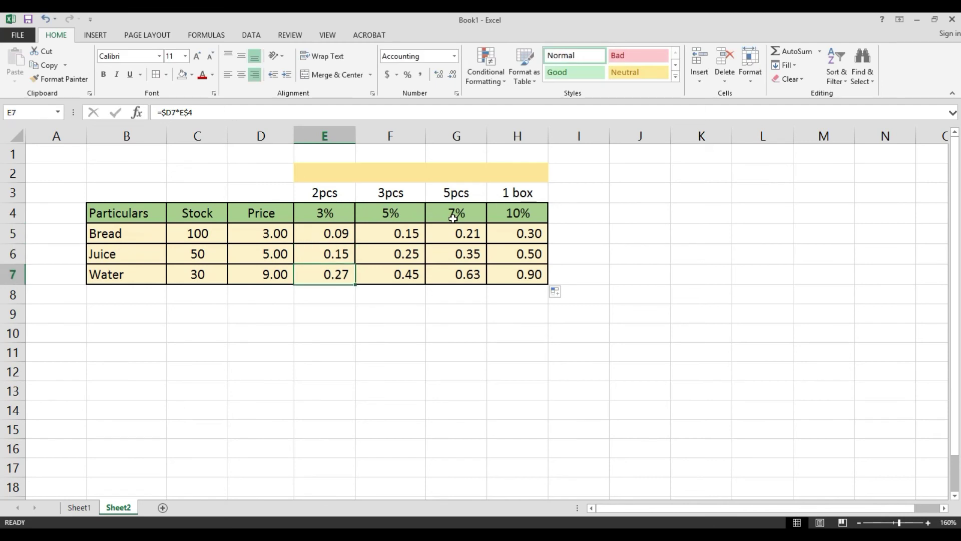
key(F2)
key(Escape)
Examine the references of the filled formulas in F7, G7, G6 and H6
key(Right)
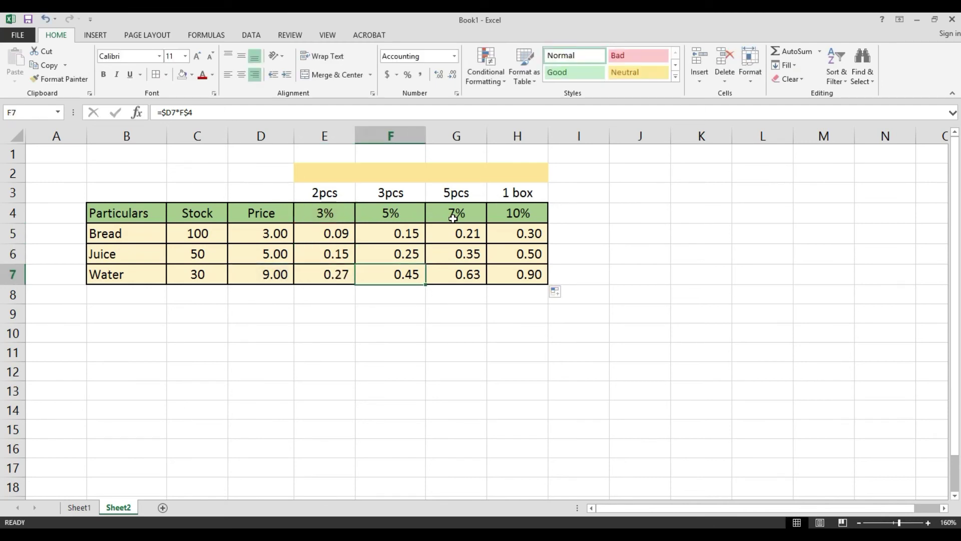
key(F2)
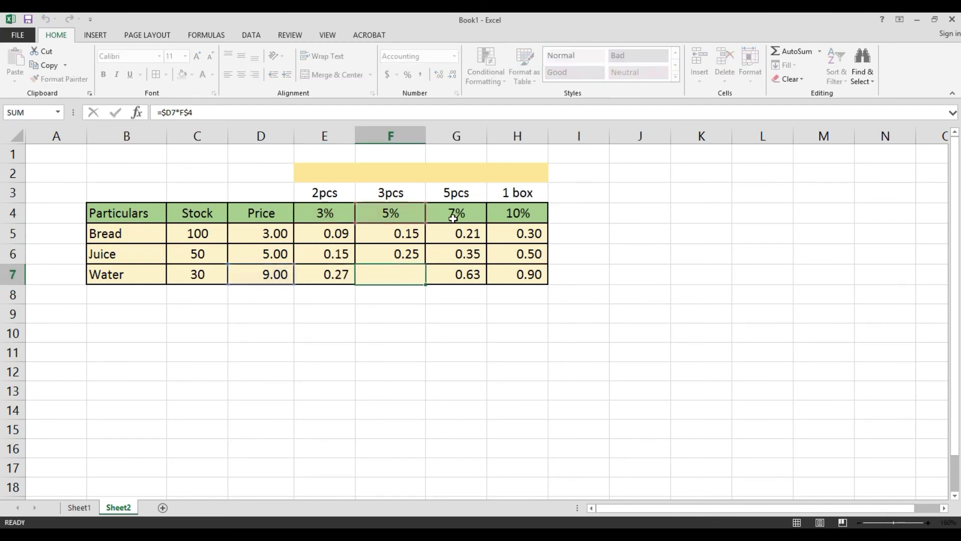
key(Escape)
key(Right)
key(F2)
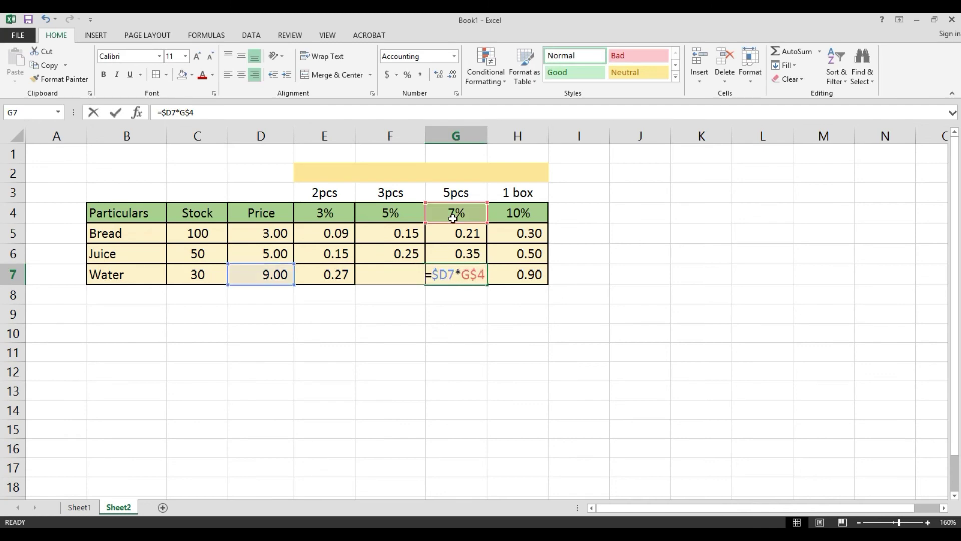
key(Escape)
key(Up)
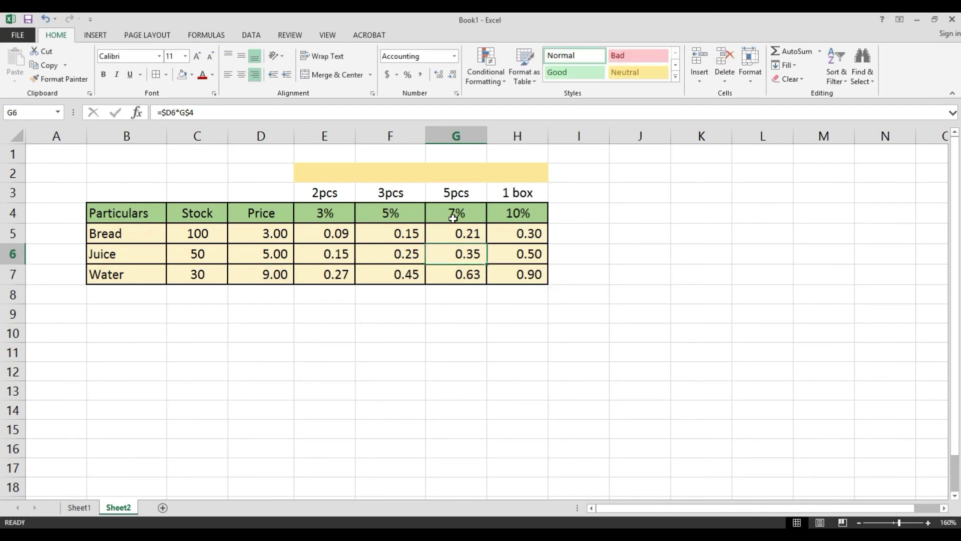
key(F2)
key(Tab)
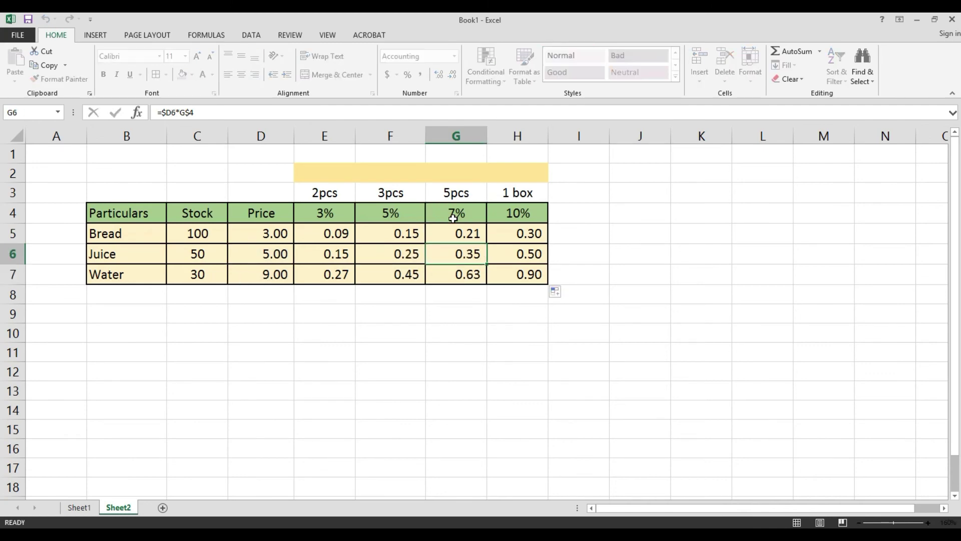
key(F2)
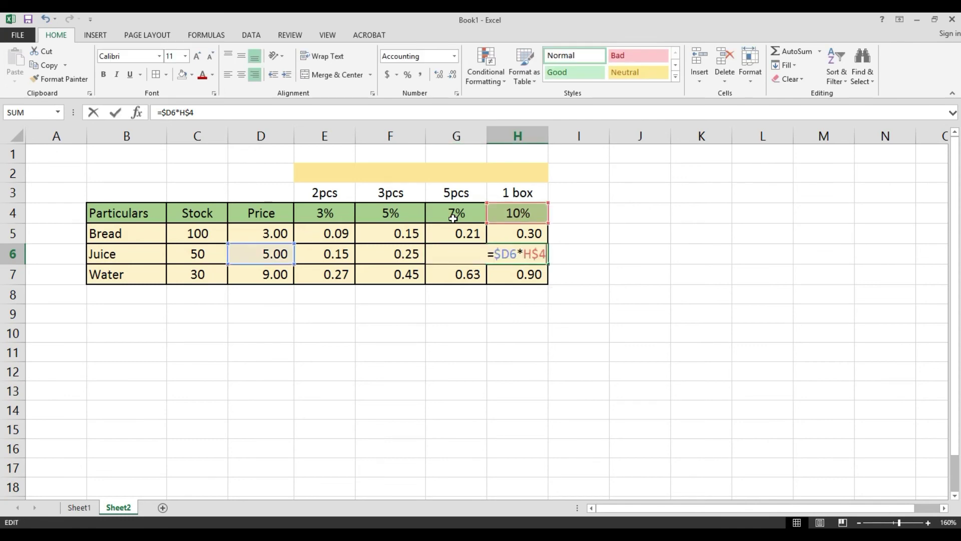
key(Escape)
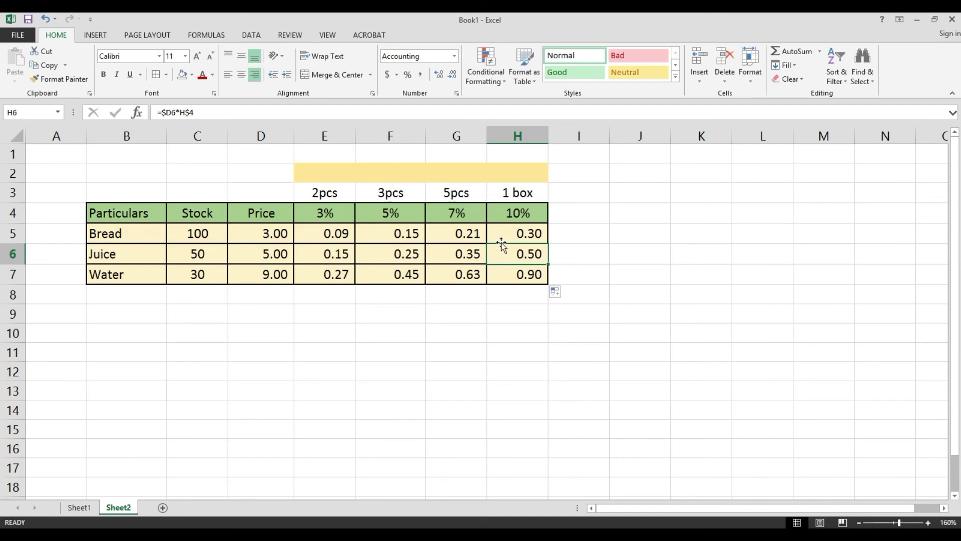
Enter the formula =C5-H5 in I5, subtracting Bread's 1 box discount from its stock
click(259, 299)
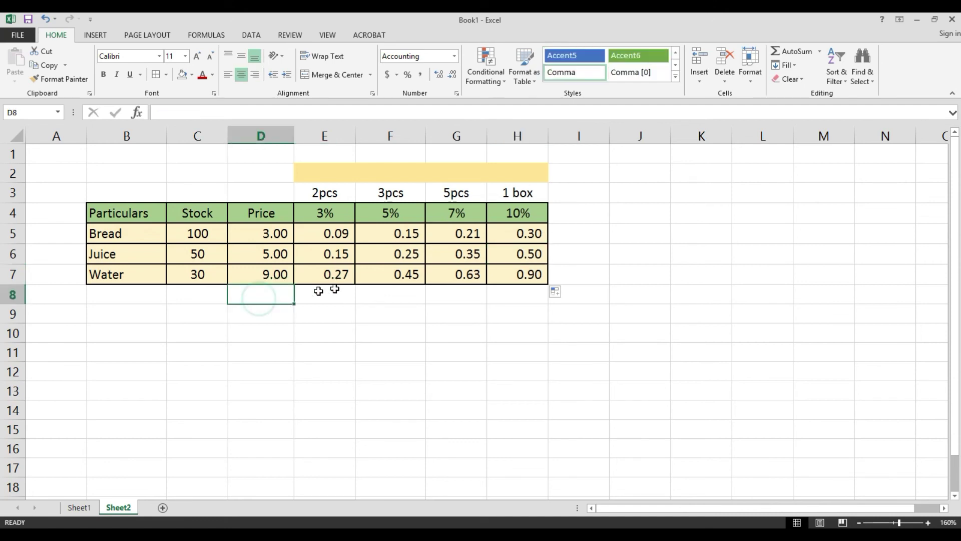
click(579, 233)
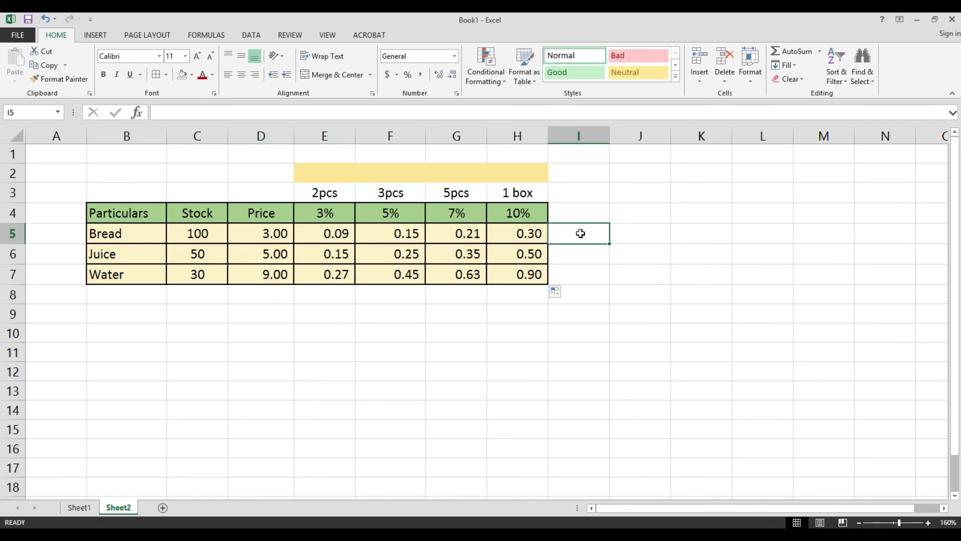
text(=)
key(Left)
key(Left)
key(Left)
key(Left)
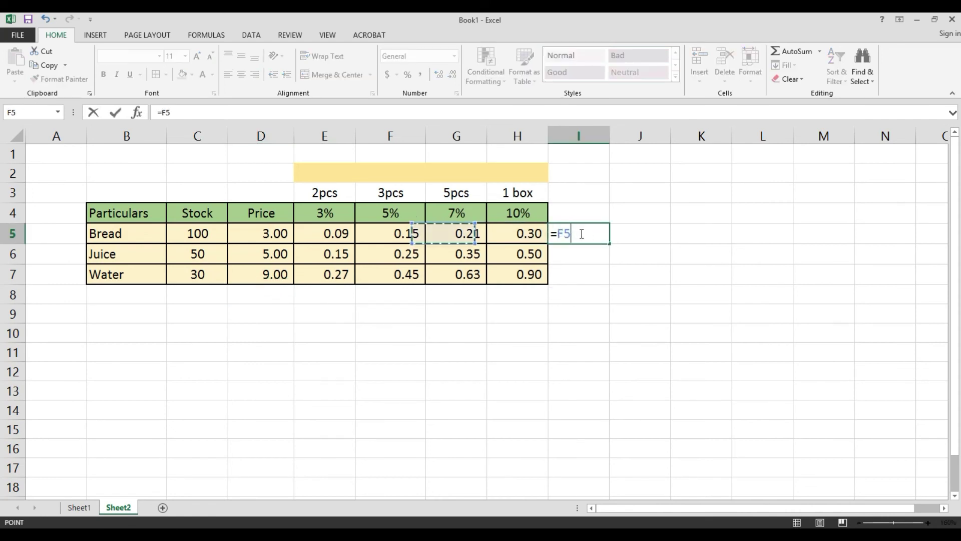
key(Left)
key(Left)
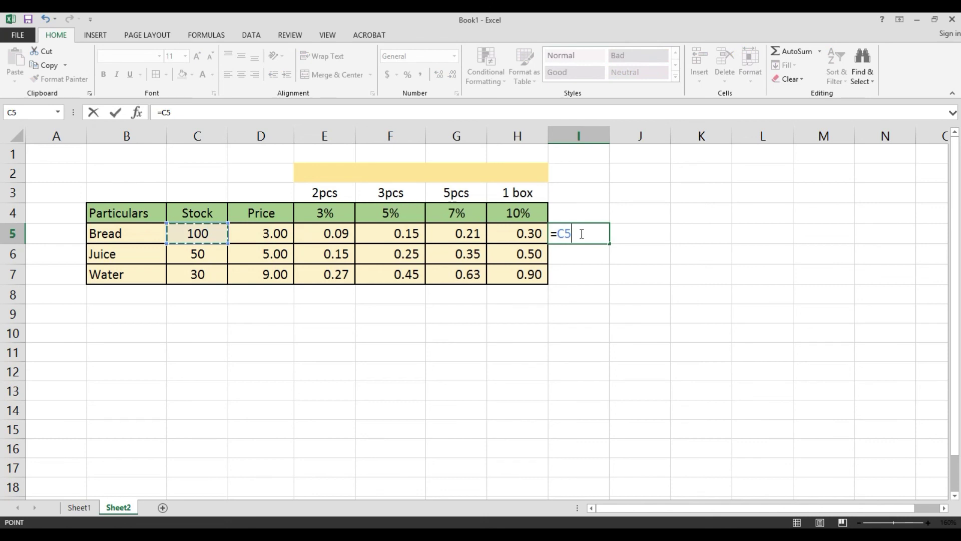
text(-)
key(Left)
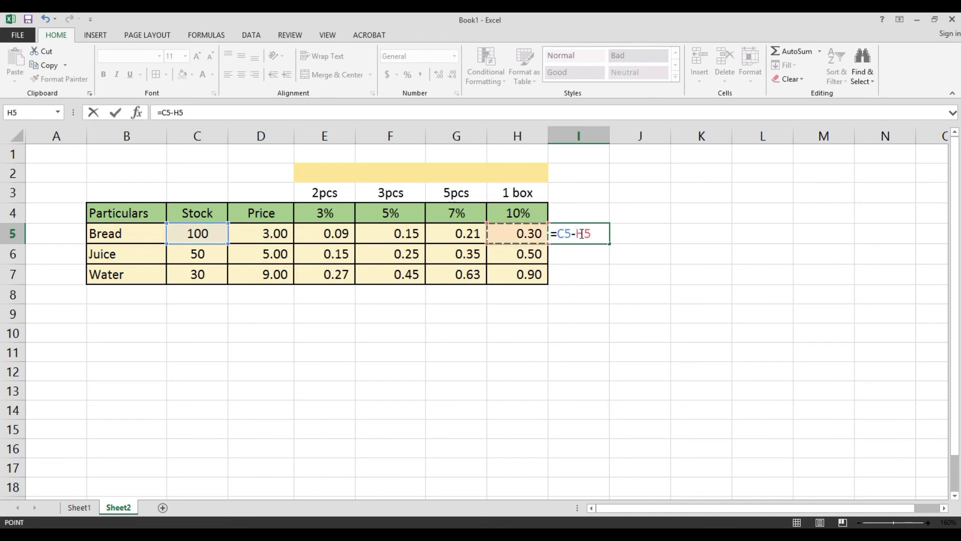
key(Return)
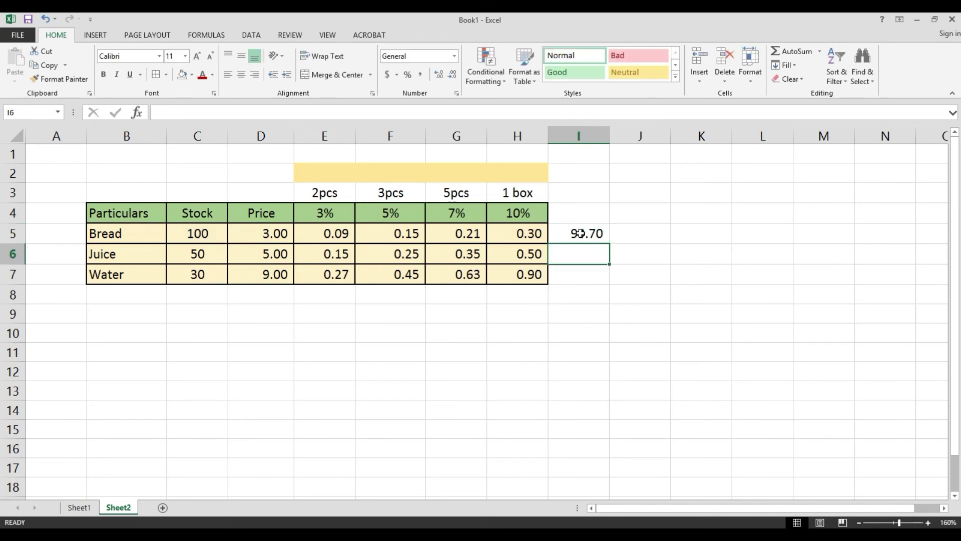
Fill the I5 formula down through I7 for the Juice and Water rows
key(ctrl+d)
key(Return)
key(ctrl+d)
Enter the column heading Amount in I4 above the calculated values
key(Up)
key(Up)
key(Up)
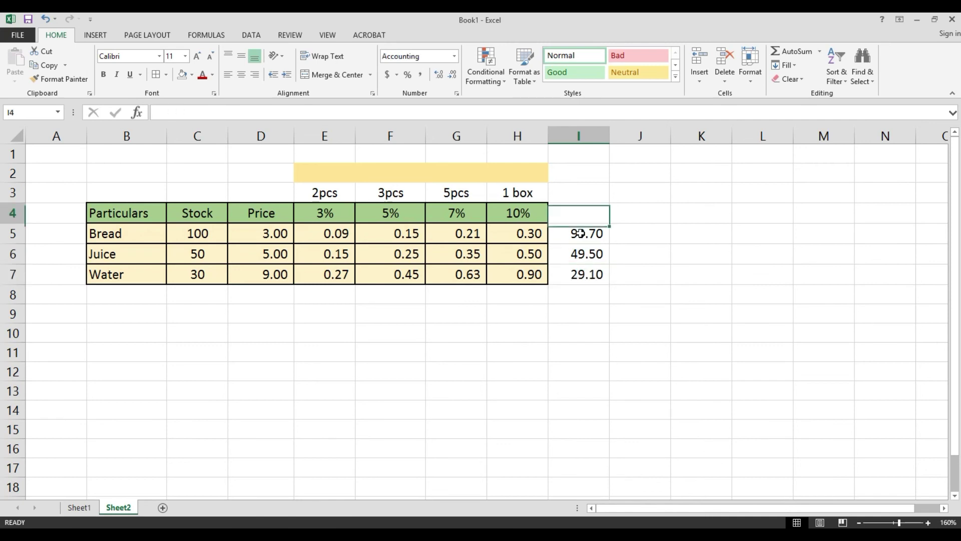
text(aMOUN)
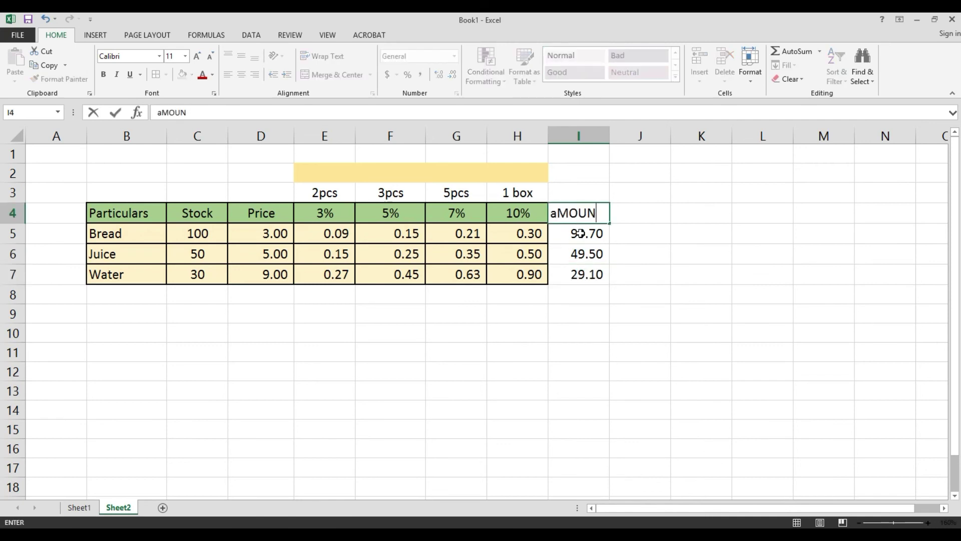
key(BackSpace)
key(BackSpace)
key(BackSpace)
key(BackSpace)
key(BackSpace)
text(A)
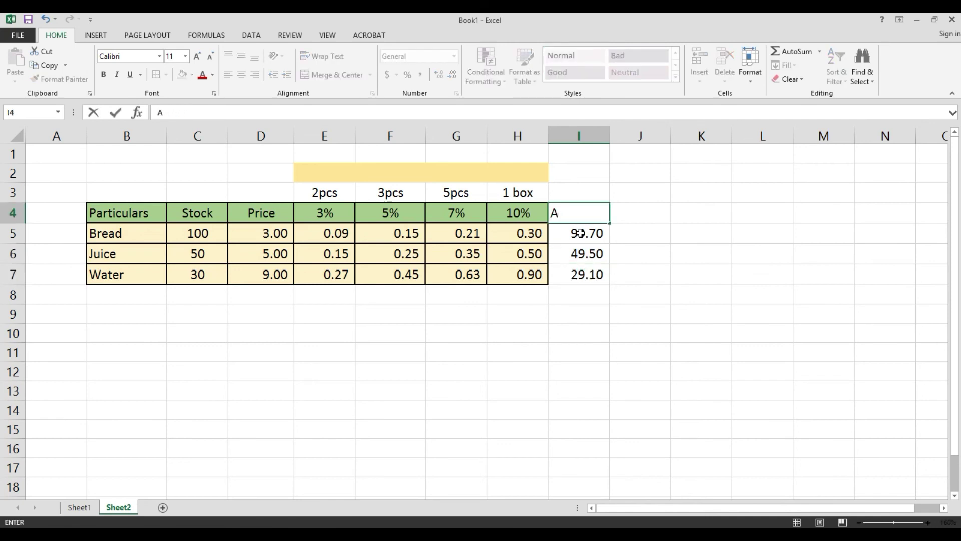
text(,pim)
key(BackSpace)
key(BackSpace)
key(BackSpace)
text(mount)
key(Return)
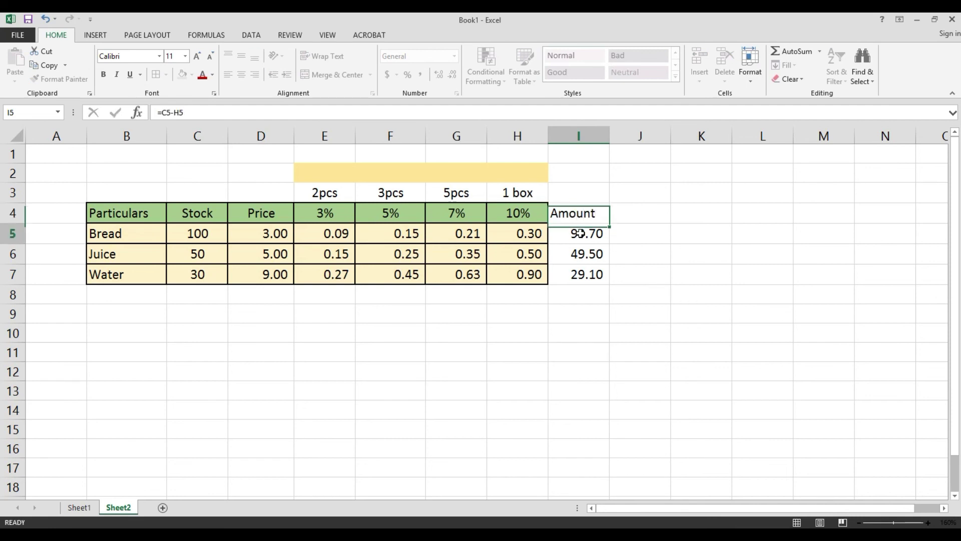
Add the AutoSum formula =SUM(I5:I7) in I8 below the Amount values and check its range
key(Down)
key(Down)
key(Down)
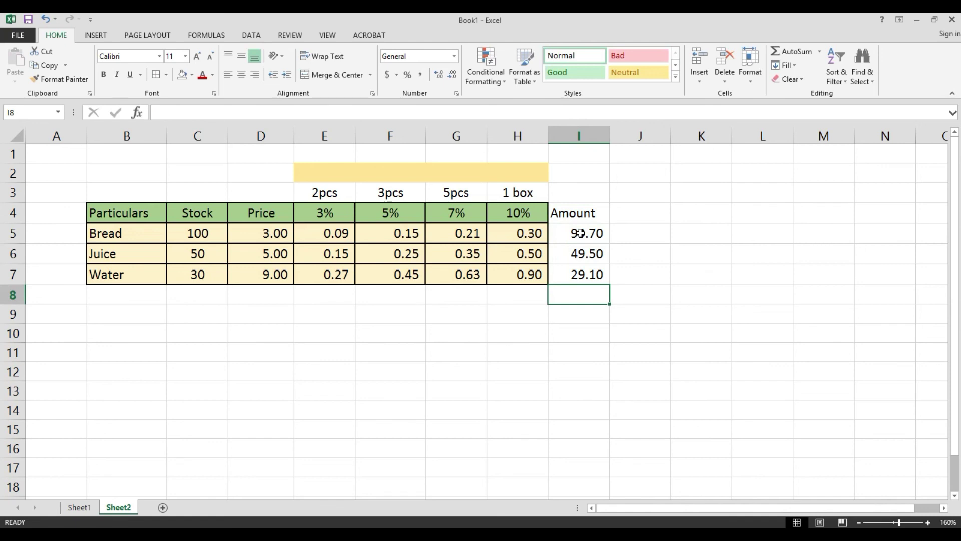
key(alt+equal)
key(Return)
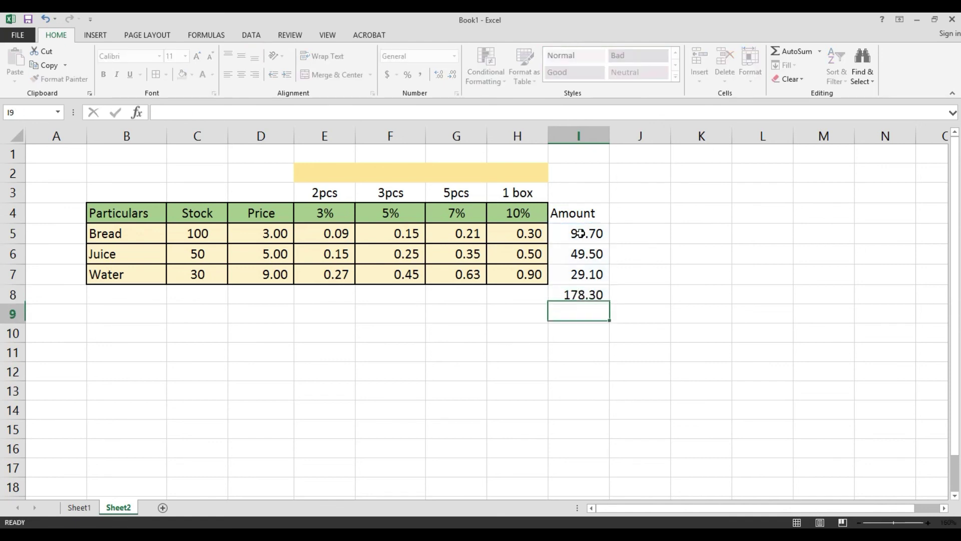
key(Up)
key(F2)
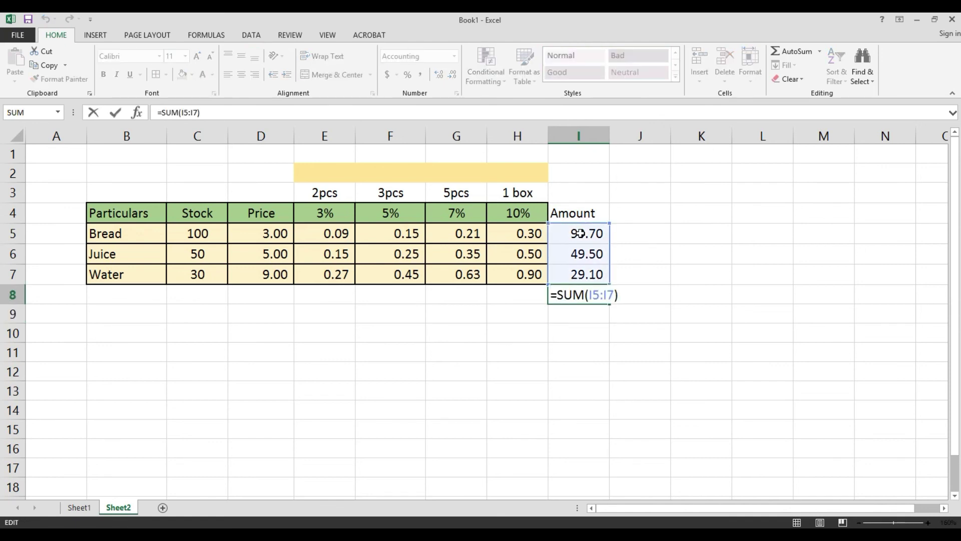
key(Escape)
Enter the label TOTAL in H8 beside the Amount sum
click(515, 295)
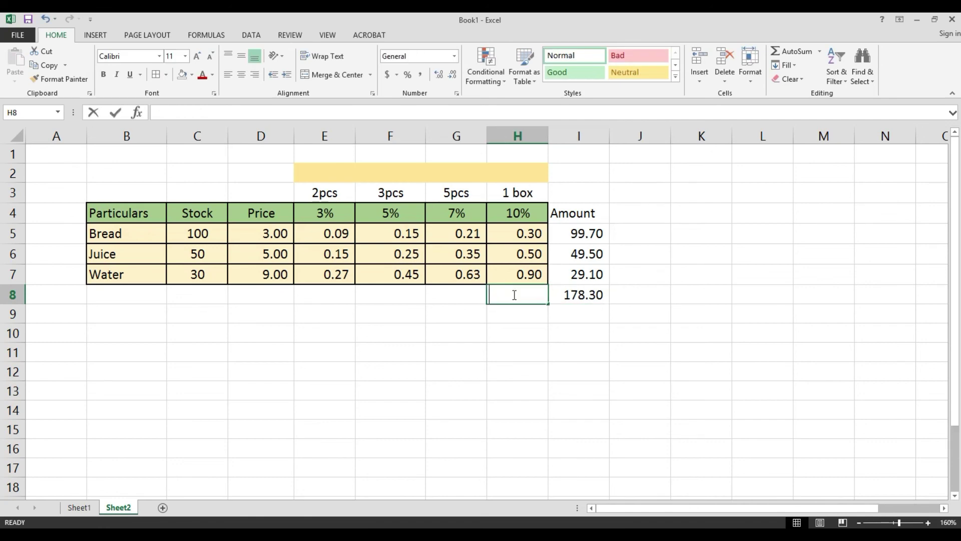
text(TOTAL)
key(Return)
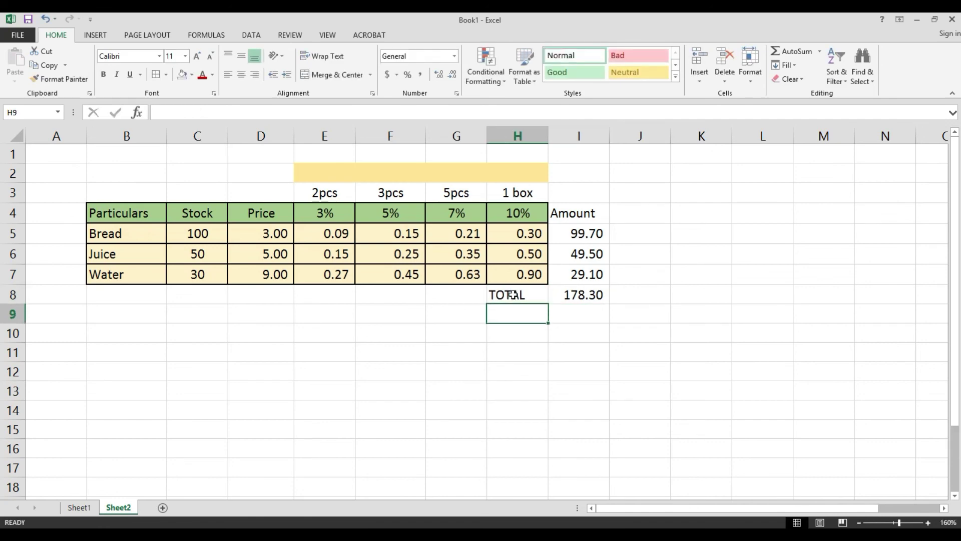
Copy the TOTAL label and sum from H8:I8 to B11:C11 and check which range the copied formula refers to
click(511, 295)
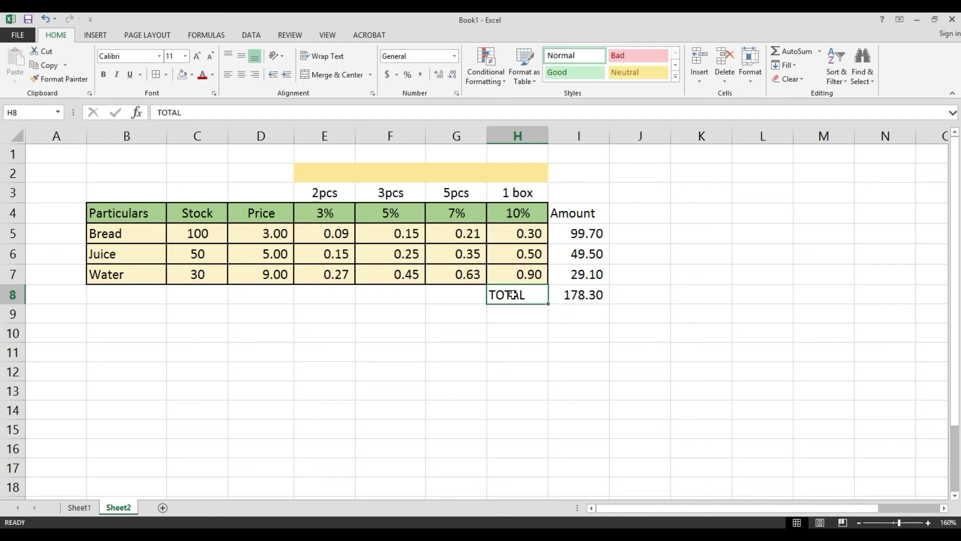
key(shift+Right)
key(ctrl+c)
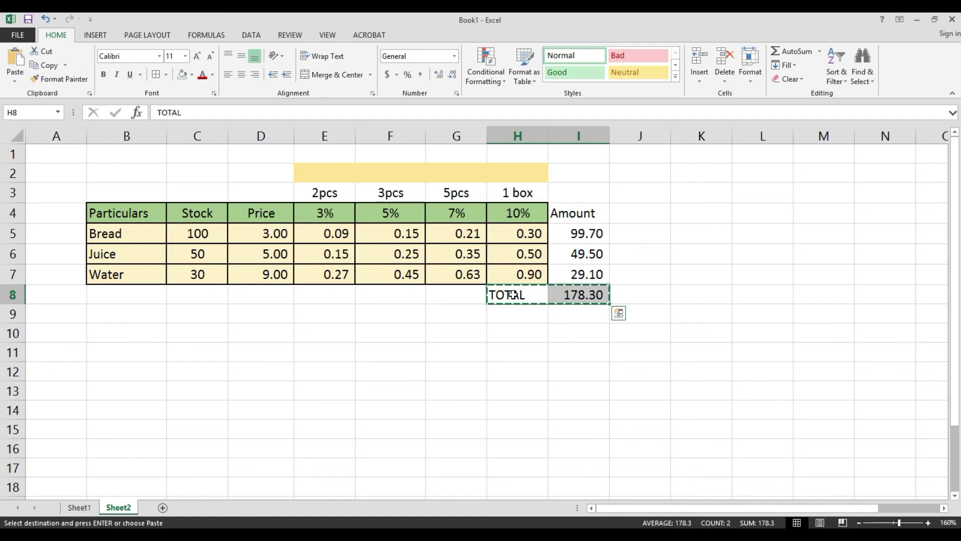
click(134, 353)
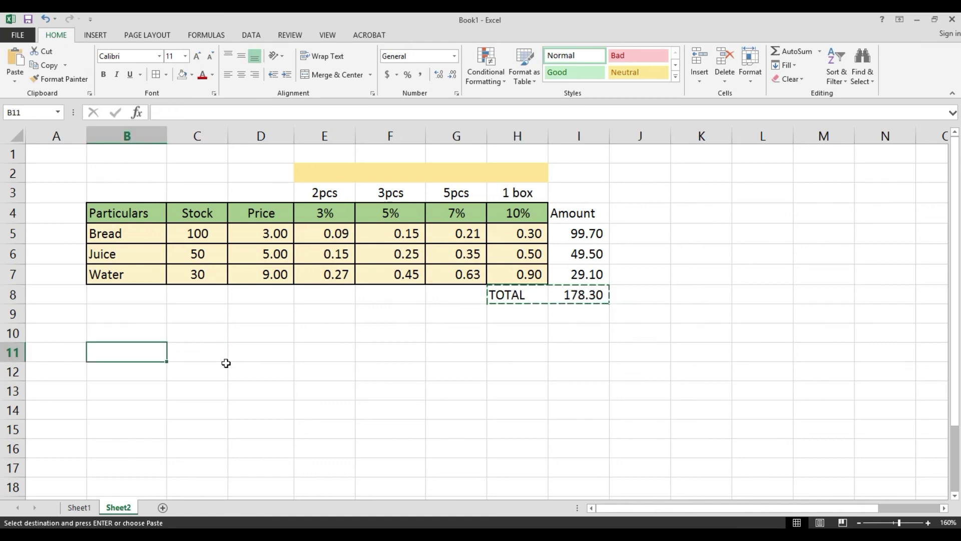
key(Return)
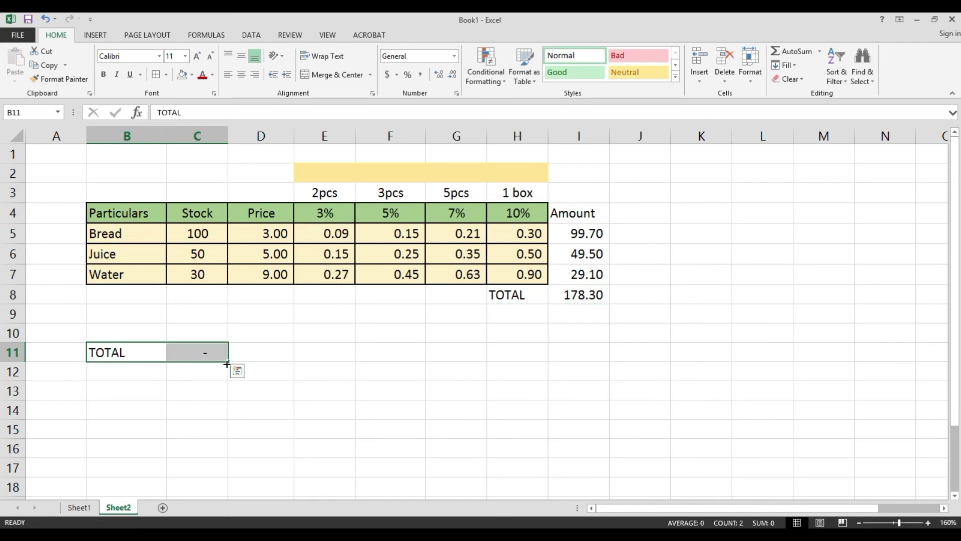
key(Right)
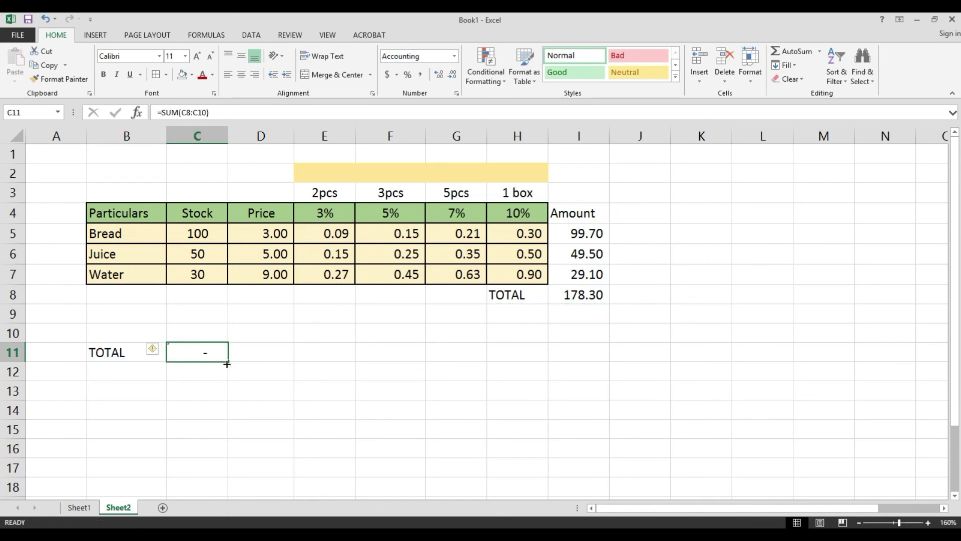
key(F2)
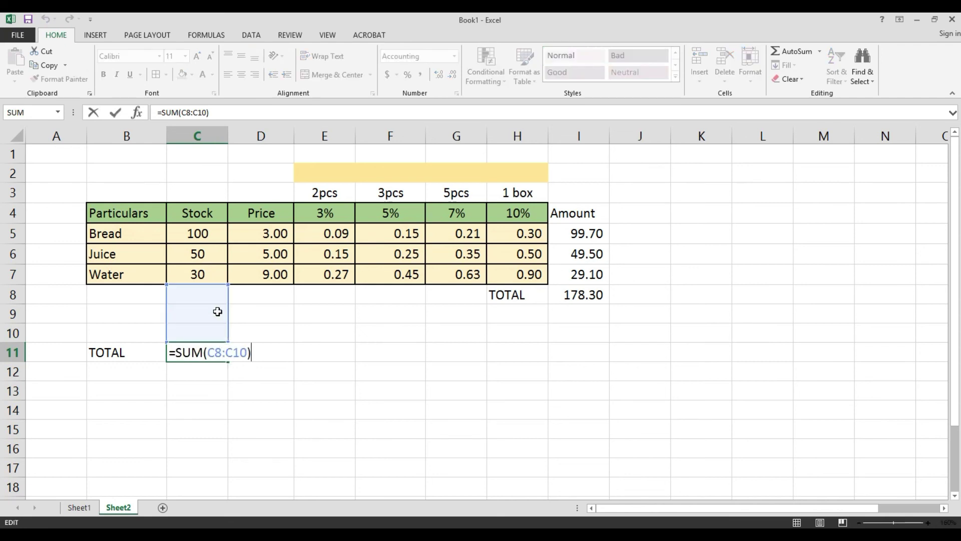
key(ctrl+Return)
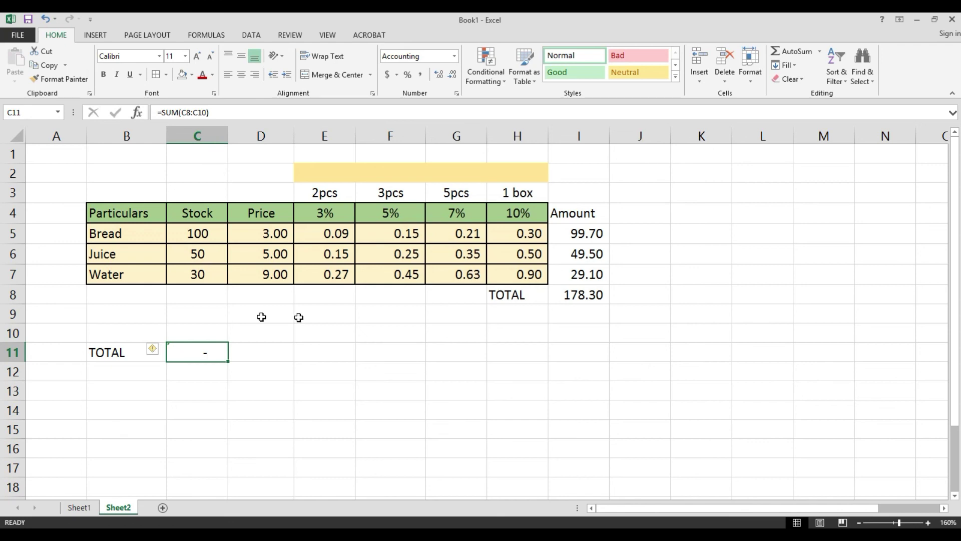
Make the sum range in I8 absolute so the formula reads =SUM($I$5:$I$7)
click(570, 295)
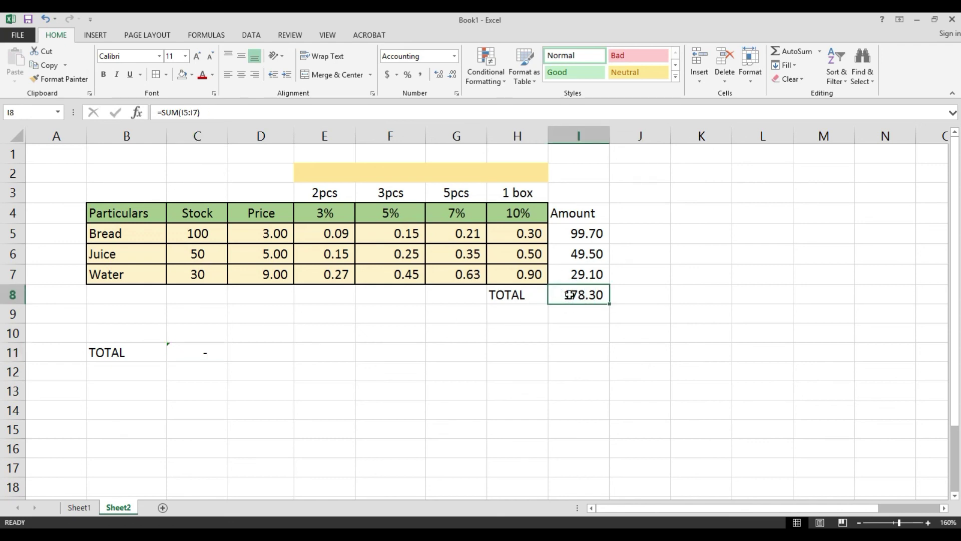
key(F2)
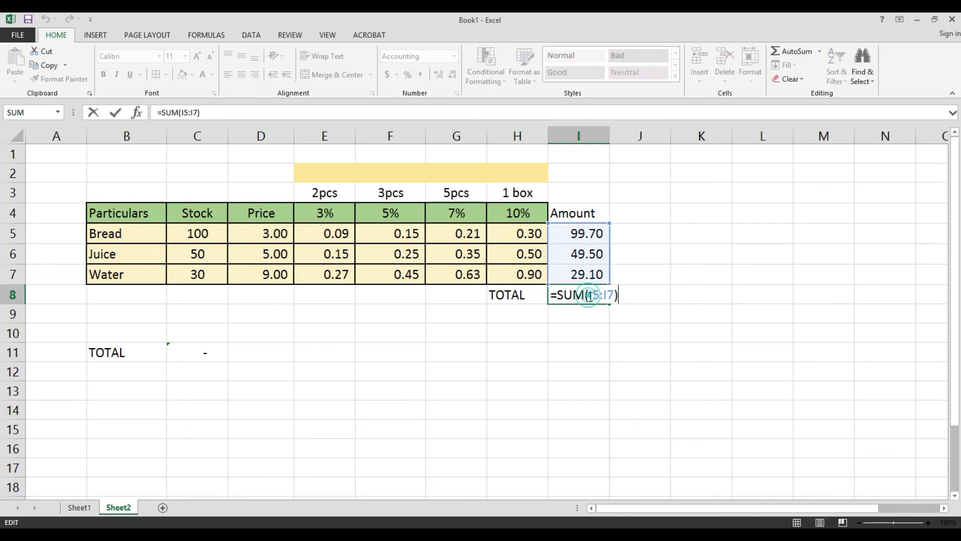
drag(588, 295, 615, 295)
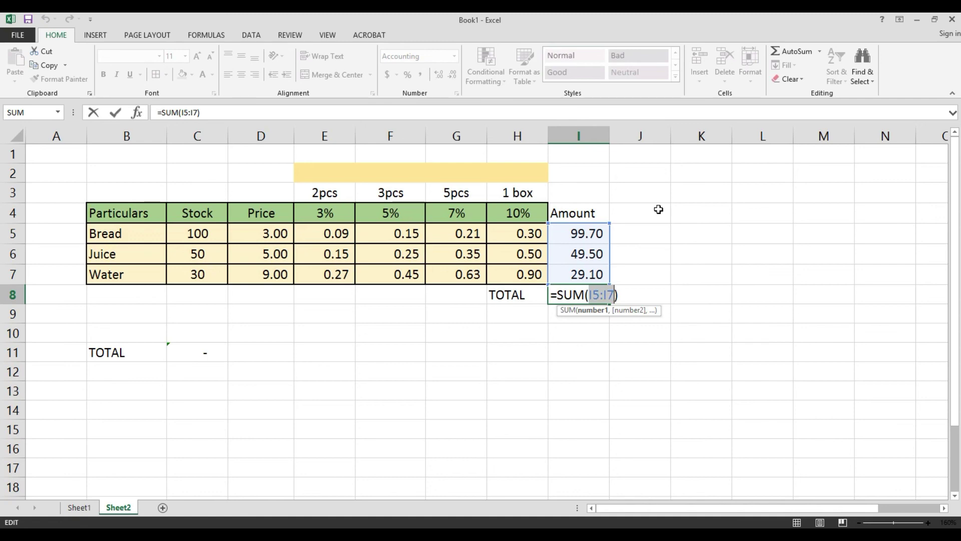
key(F4)
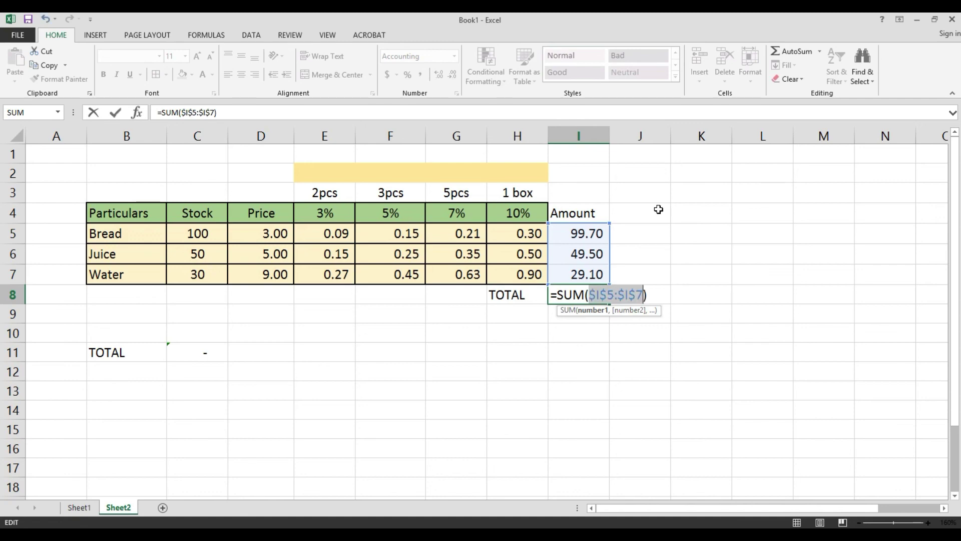
key(Return)
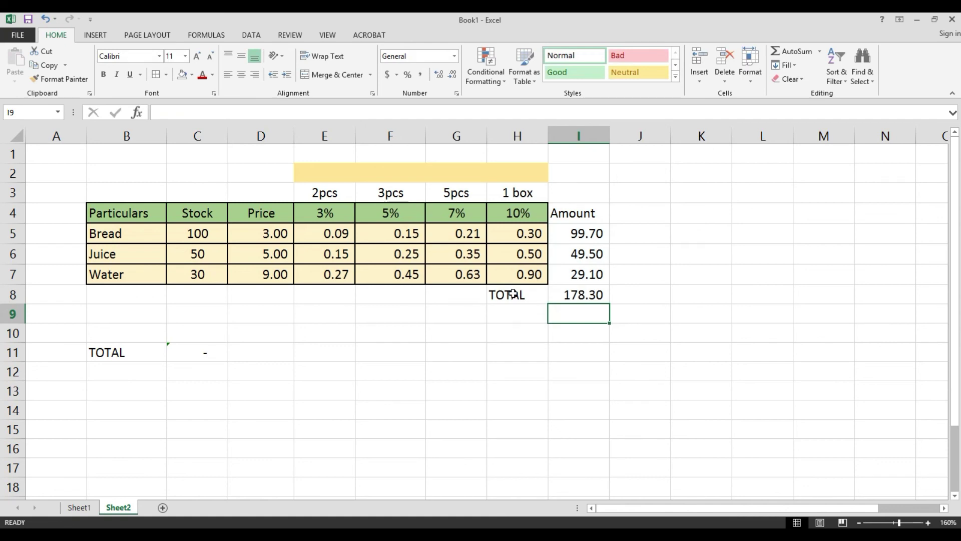
Copy the TOTAL label and absolute-reference sum from H8:I8 to B13:C13
drag(513, 295, 551, 298)
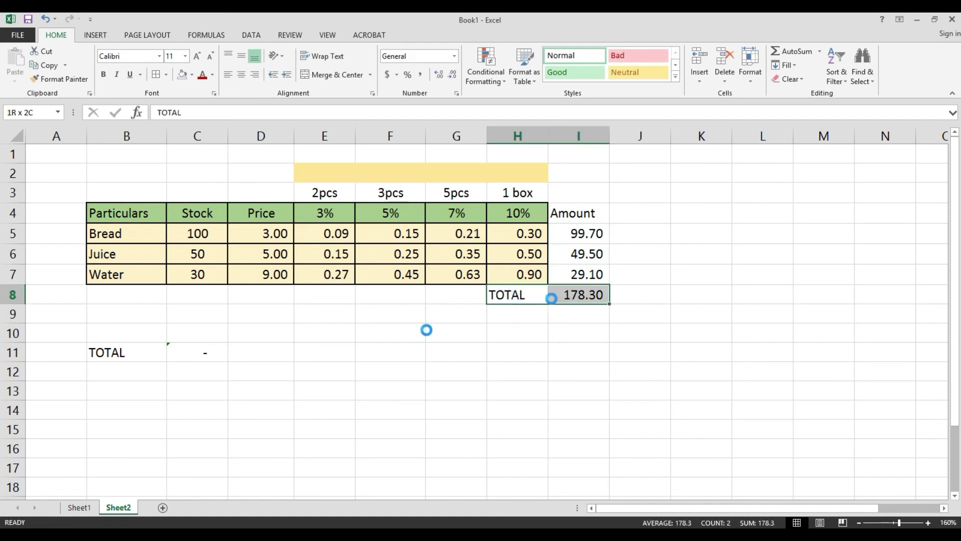
key(ctrl+c)
click(129, 384)
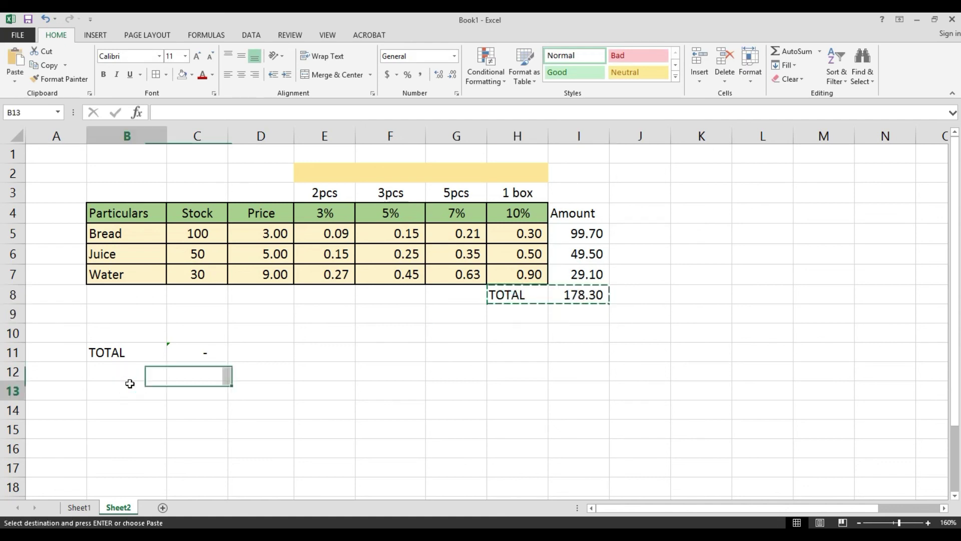
key(ctrl+v)
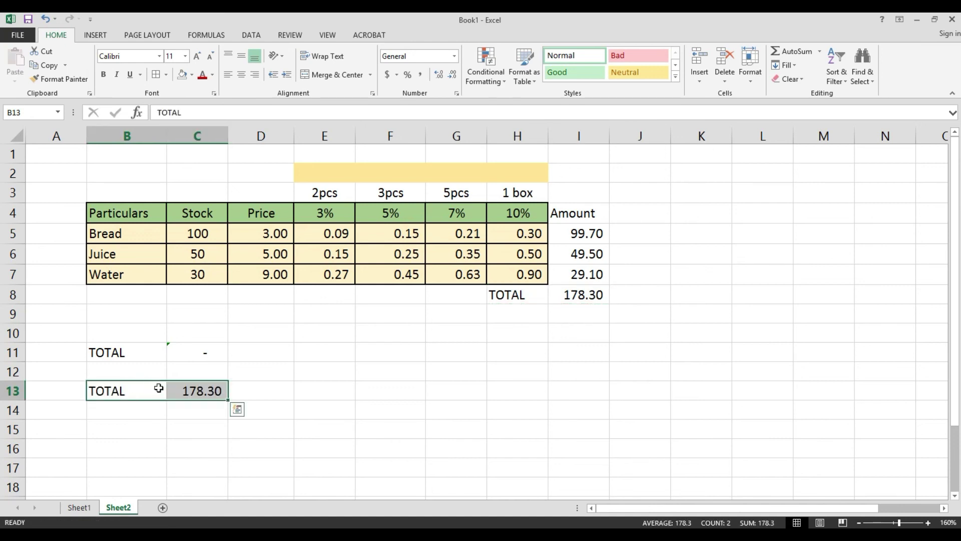
Move the total pair from B13:C13 to J12:K12 and copy it from there to C14:D14
drag(158, 382, 673, 376)
key(ctrl+c)
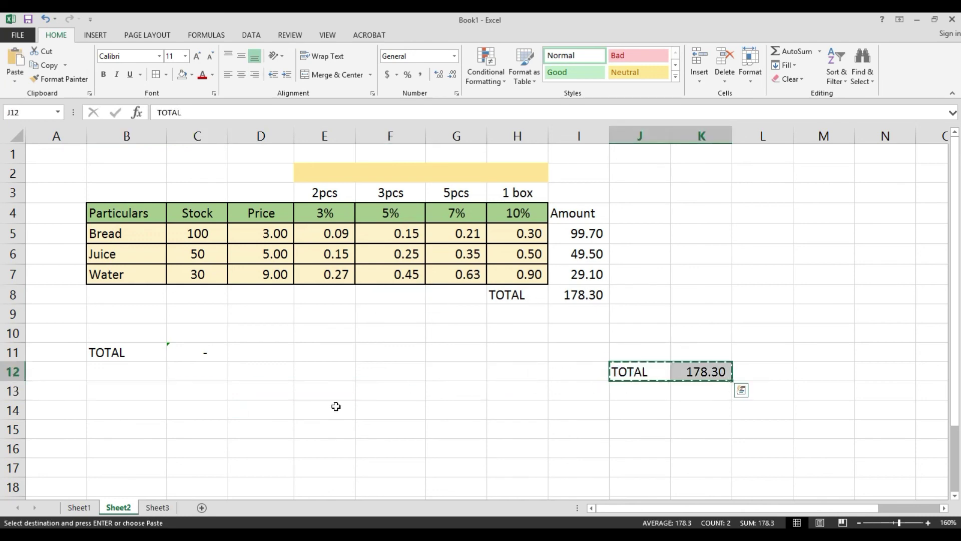
click(205, 411)
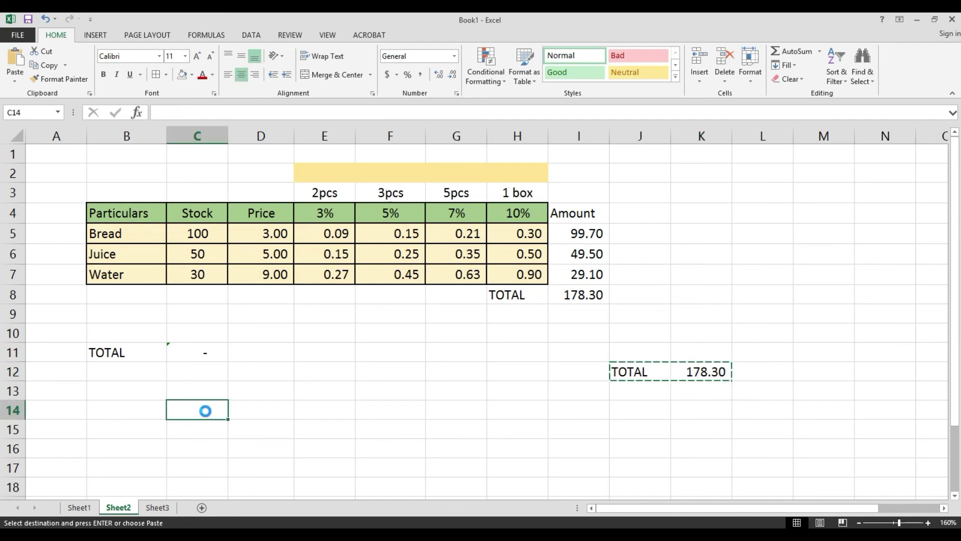
key(ctrl+v)
key(Escape)
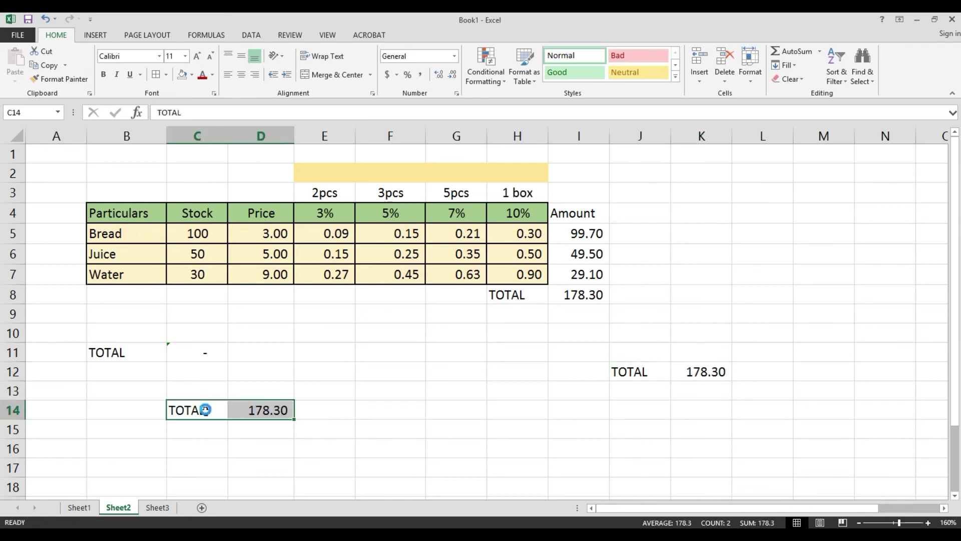
Copy the TOTAL label and sum from C14:D14 to L5:M5
key(ctrl+c)
click(763, 243)
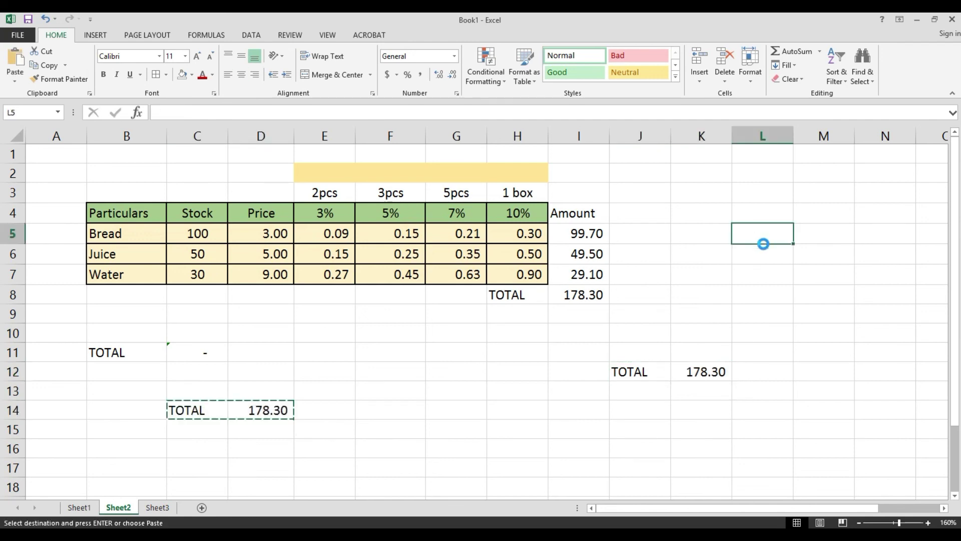
key(ctrl+v)
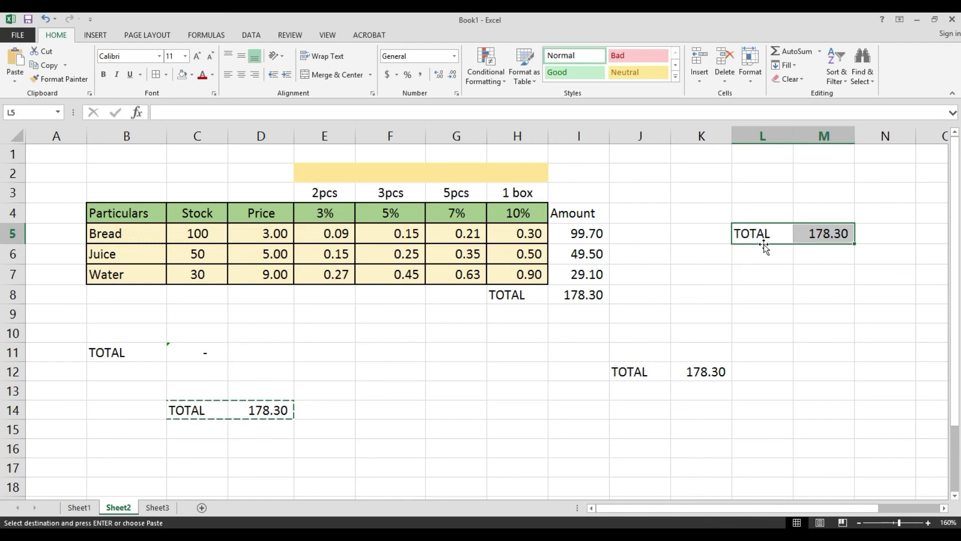